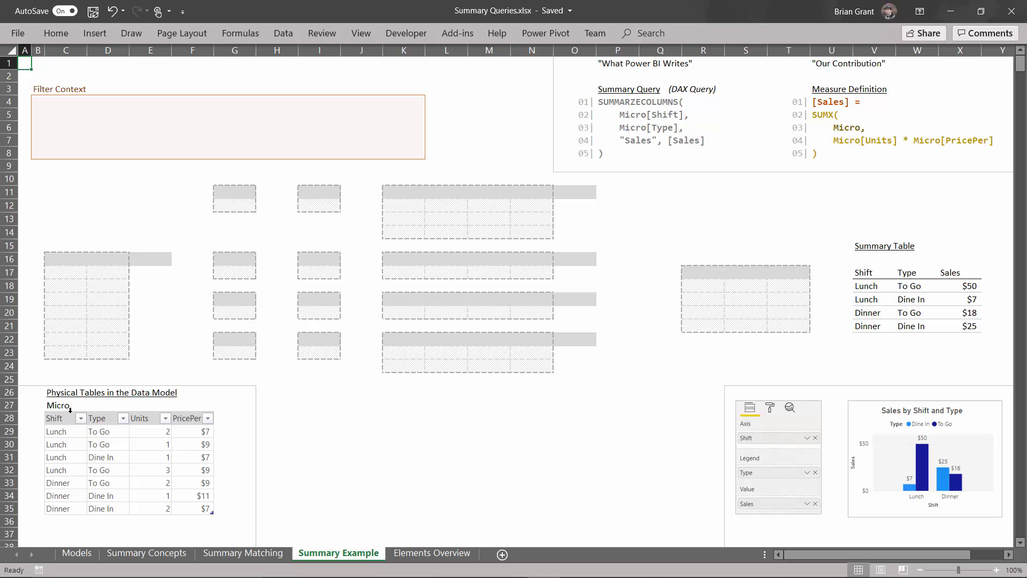
# Copy the Shift and Type columns with headers from the Micro table and paste them at C16 as values and number formats
pyautogui.moveTo(70, 418); pyautogui.dragTo(106, 508)
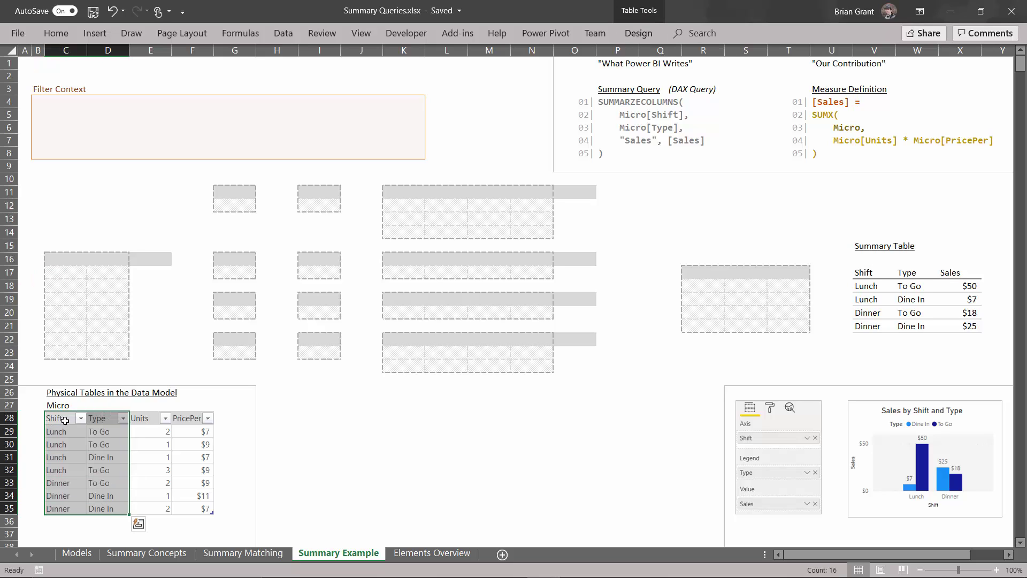
pyautogui.hotkey('ctrl', 'c')
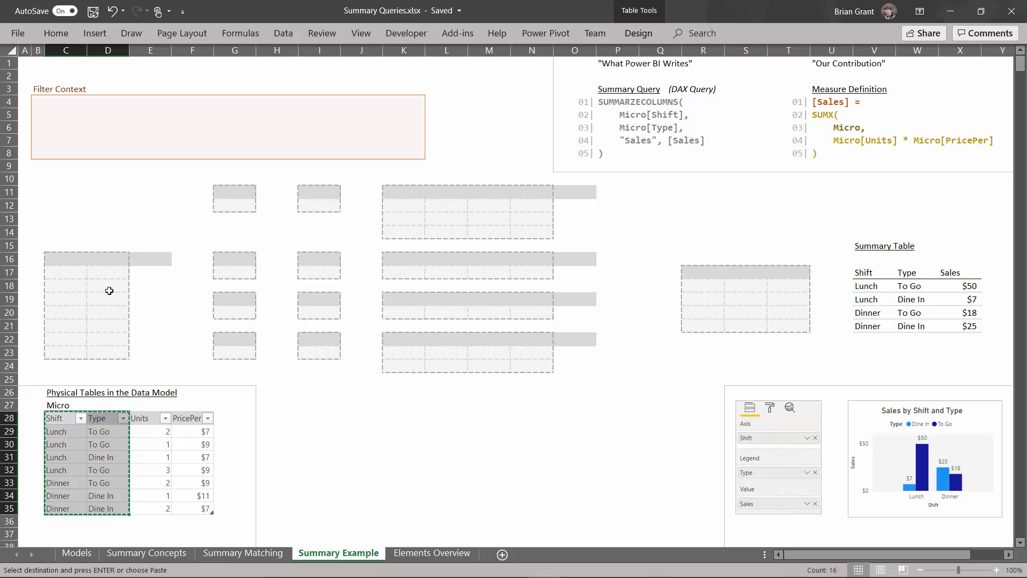
pyautogui.click(69, 256)
pyautogui.hotkey('ctrl', 'alt', 'v')
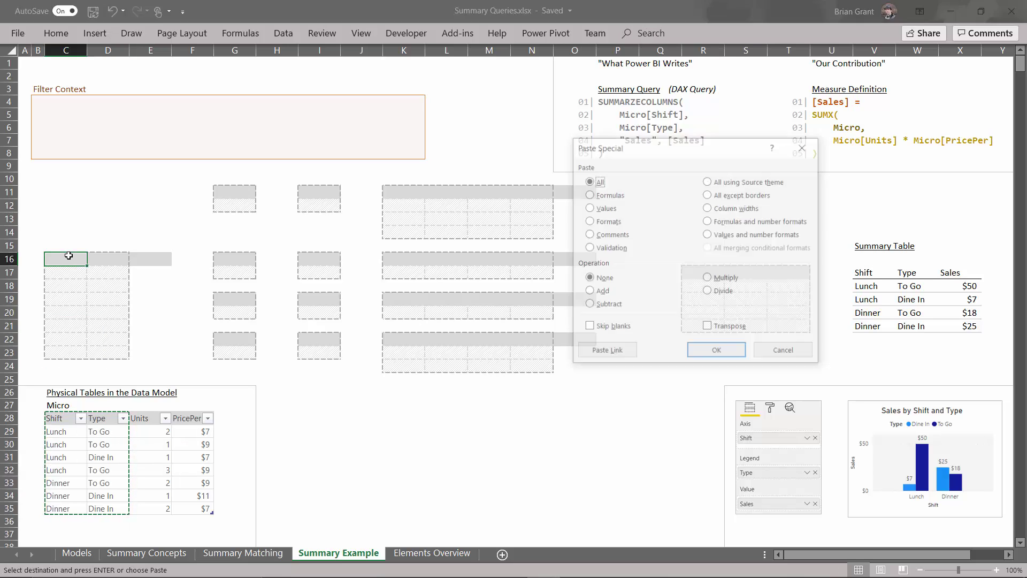
pyautogui.click(710, 237)
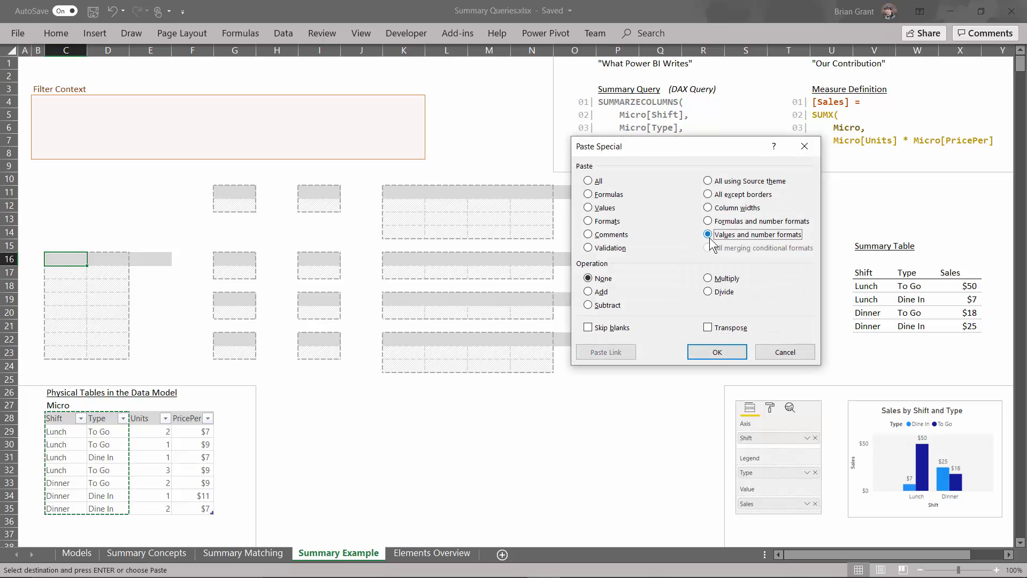
pyautogui.click(717, 352)
pyautogui.click(136, 207)
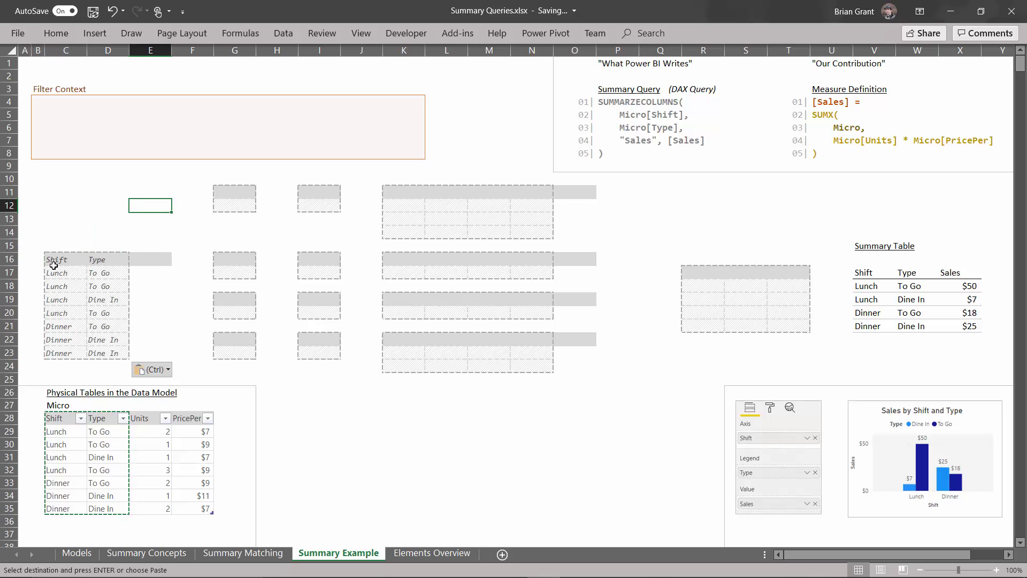
# Remove duplicate Shift and Type combinations from the pasted list in C16:D23, and clear the leftover border below it
pyautogui.moveTo(54, 260); pyautogui.dragTo(120, 354)
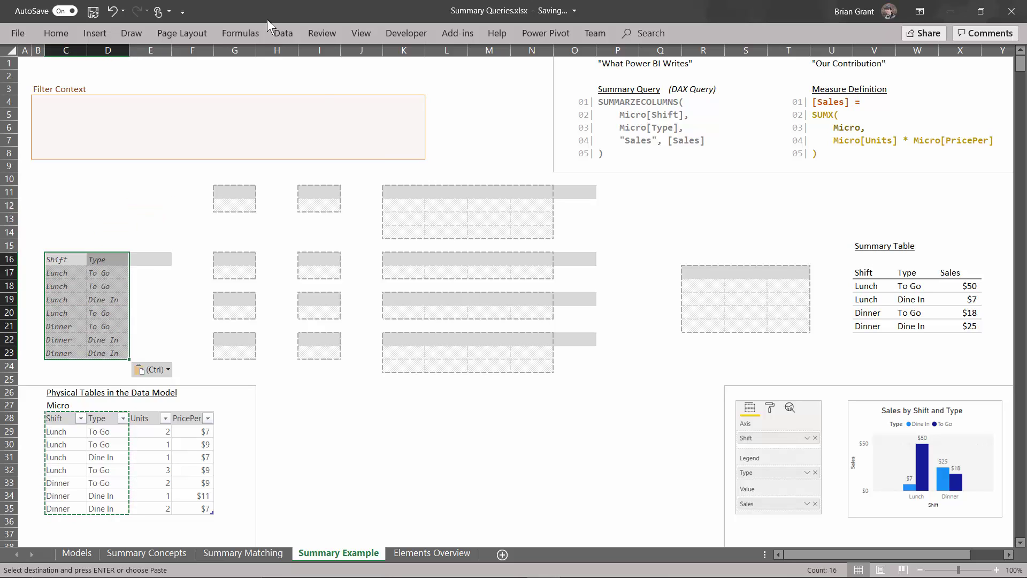
pyautogui.click(286, 33)
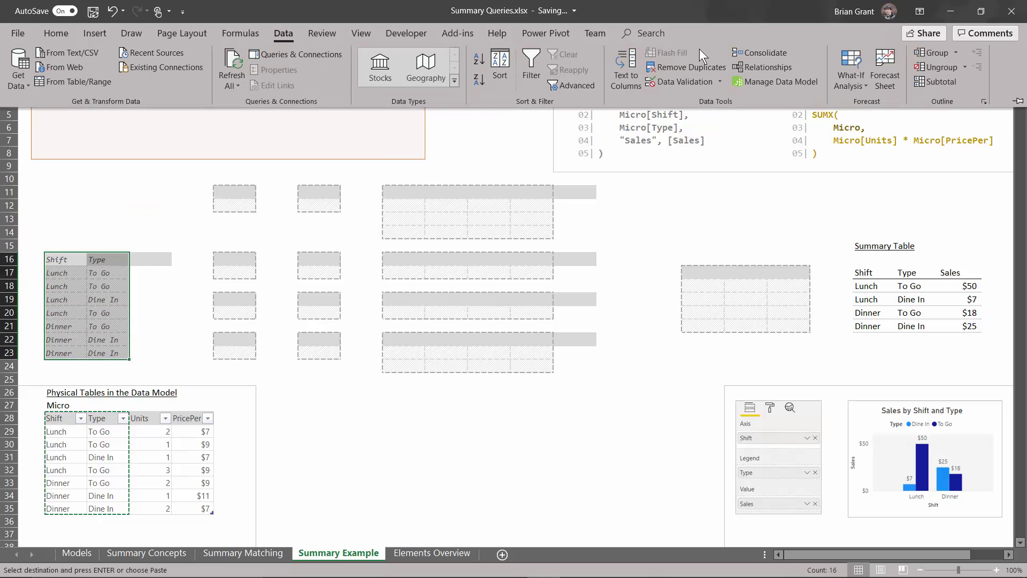
pyautogui.click(699, 70)
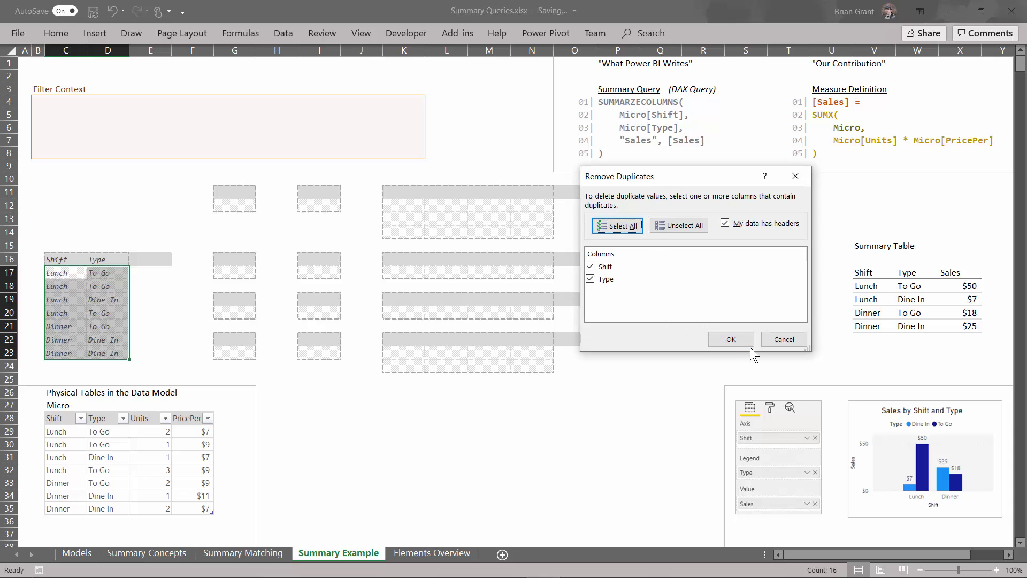
pyautogui.click(727, 340)
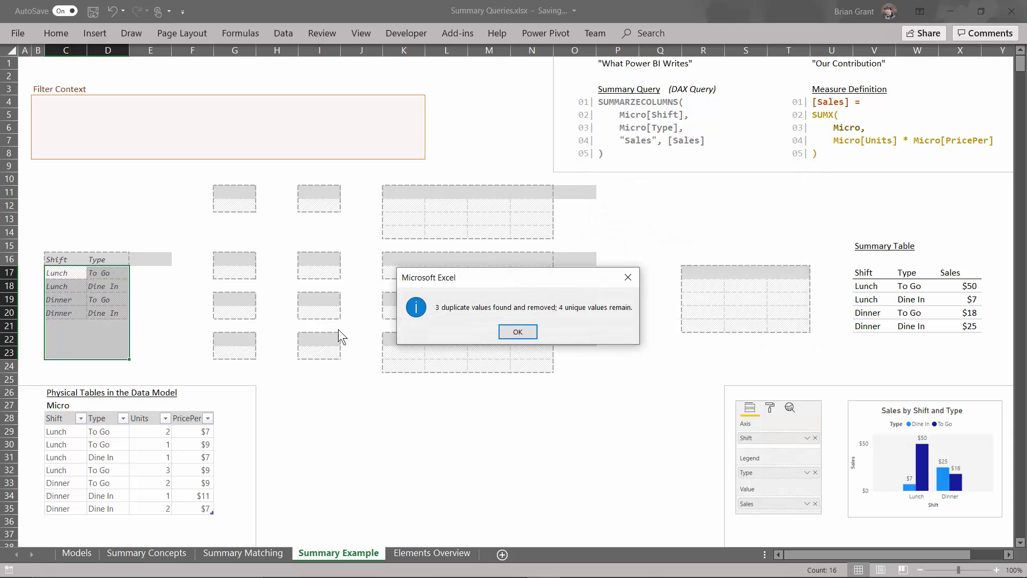
pyautogui.click(512, 338)
pyautogui.click(146, 322)
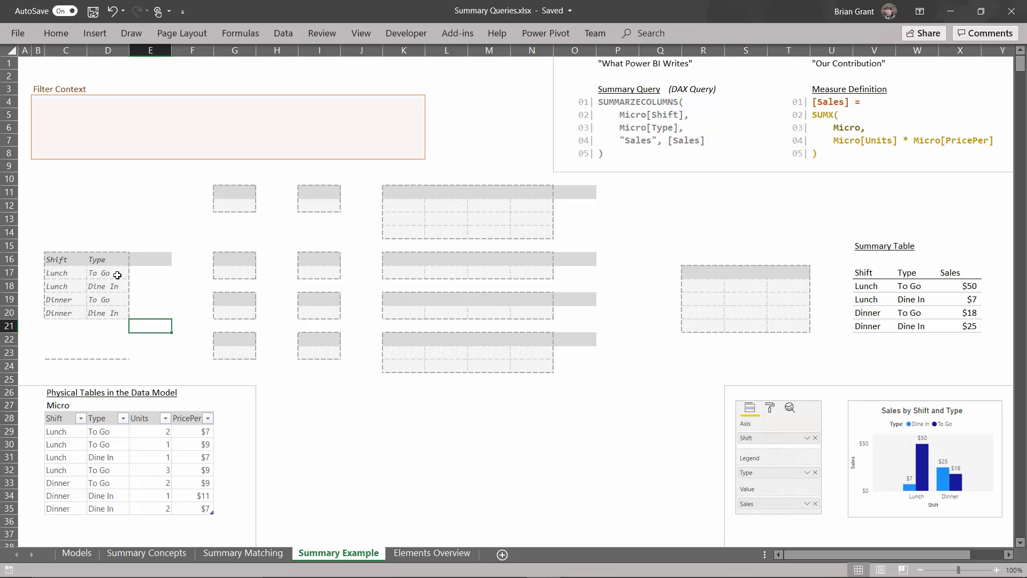
pyautogui.moveTo(52, 370); pyautogui.dragTo(121, 328)
pyautogui.click(185, 315)
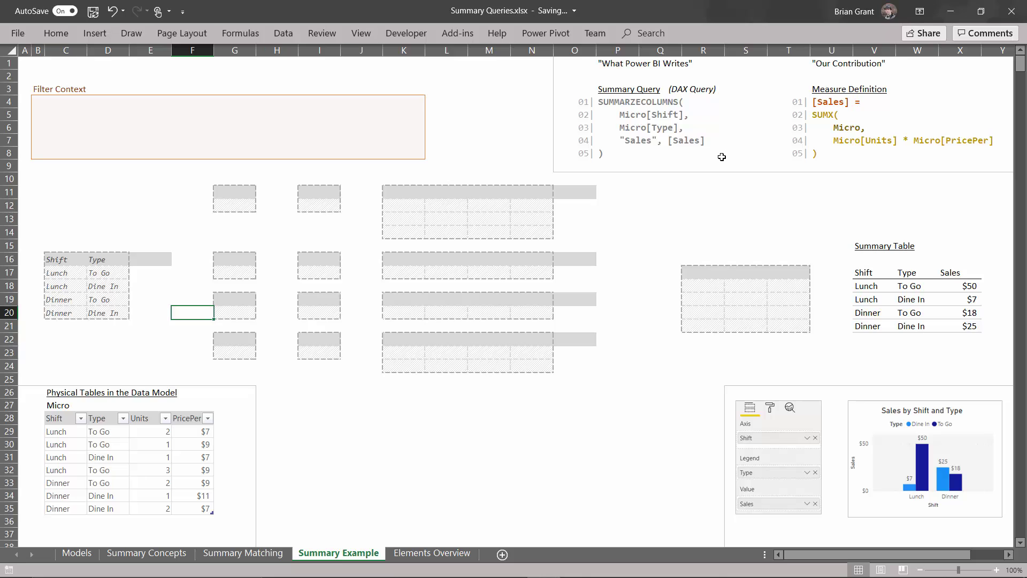
# Add a Sales column header in E16 and fill E17:E20 with the text [Sales]
pyautogui.click(146, 258)
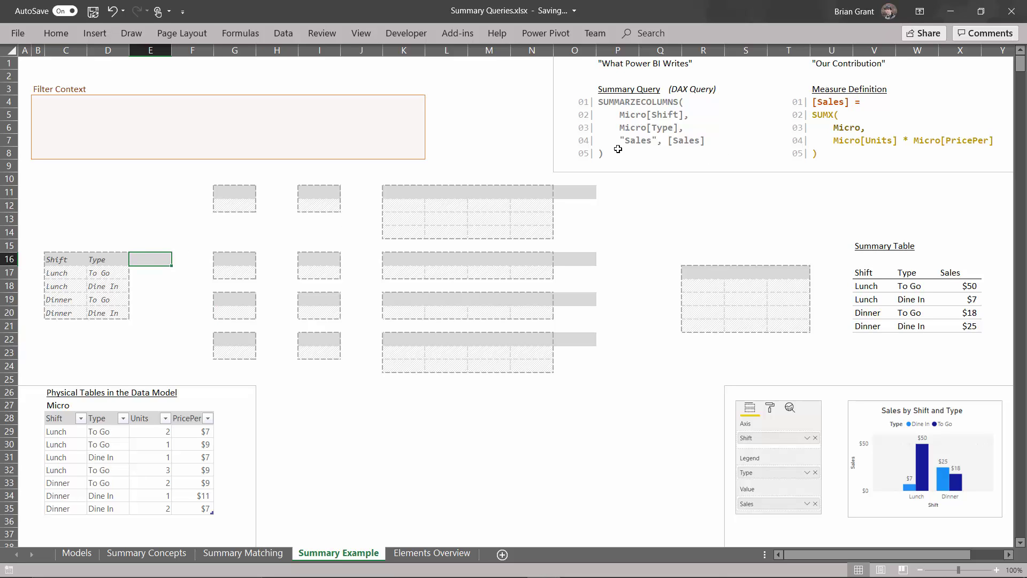
pyautogui.write('Sales')
pyautogui.press('Return')
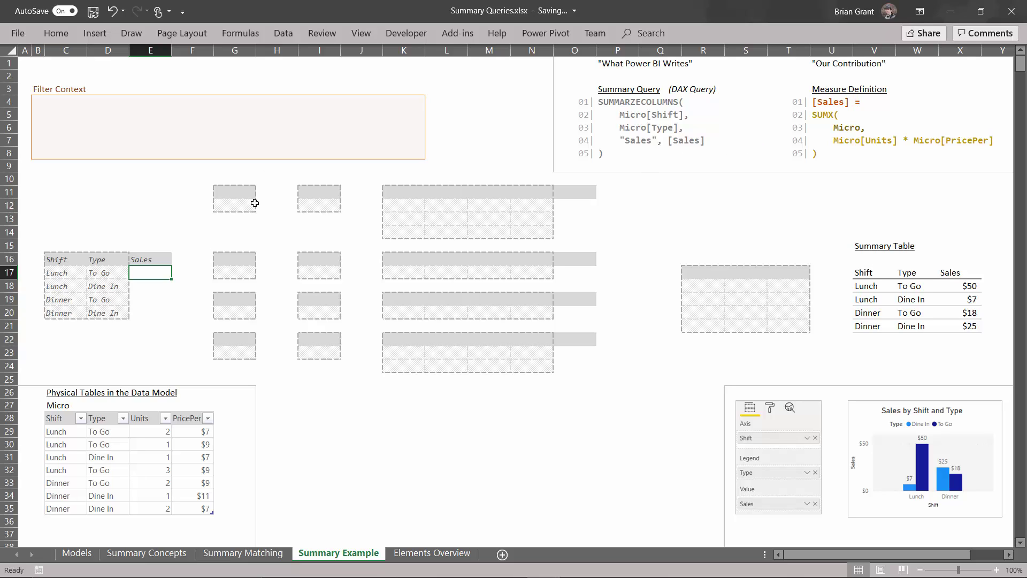
pyautogui.moveTo(145, 275); pyautogui.dragTo(144, 310)
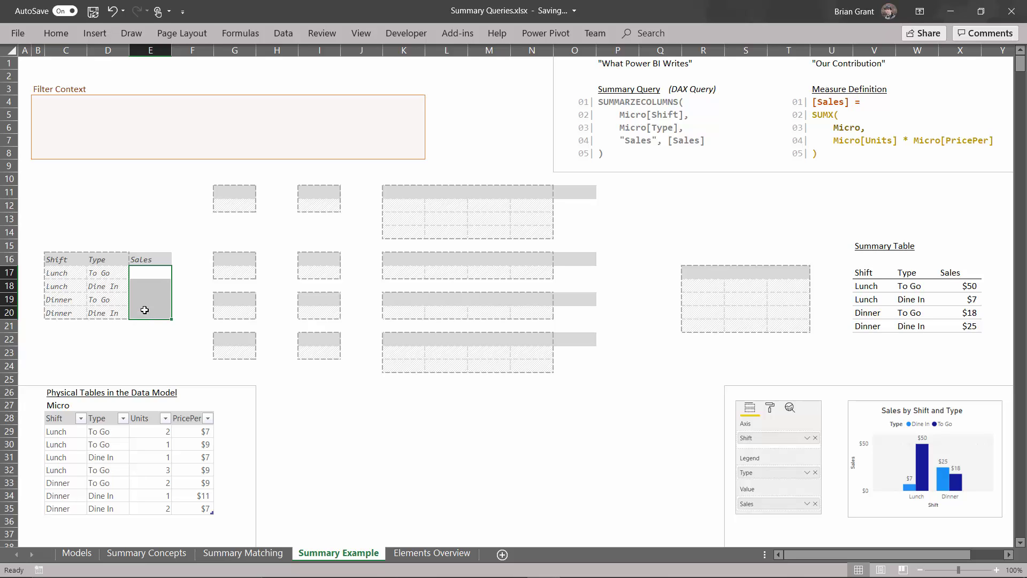
pyautogui.write('[Sales')
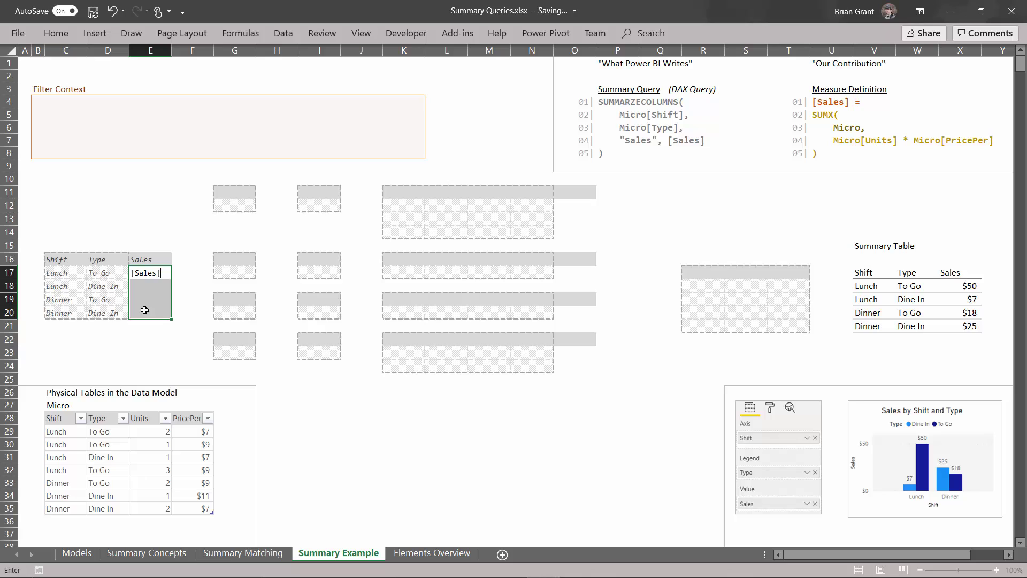
pyautogui.hotkey('ctrl', 'Return')
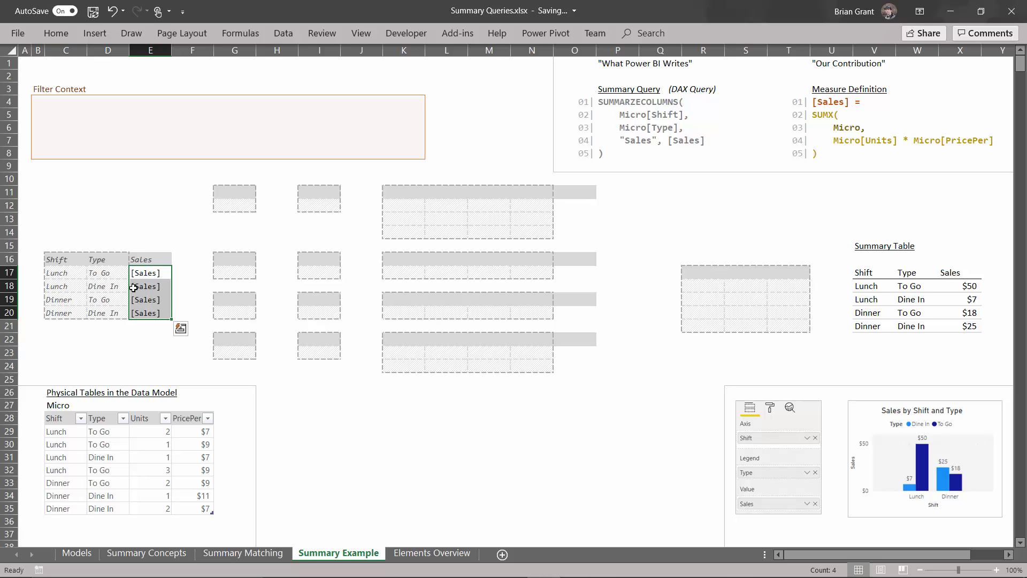
pyautogui.click(142, 336)
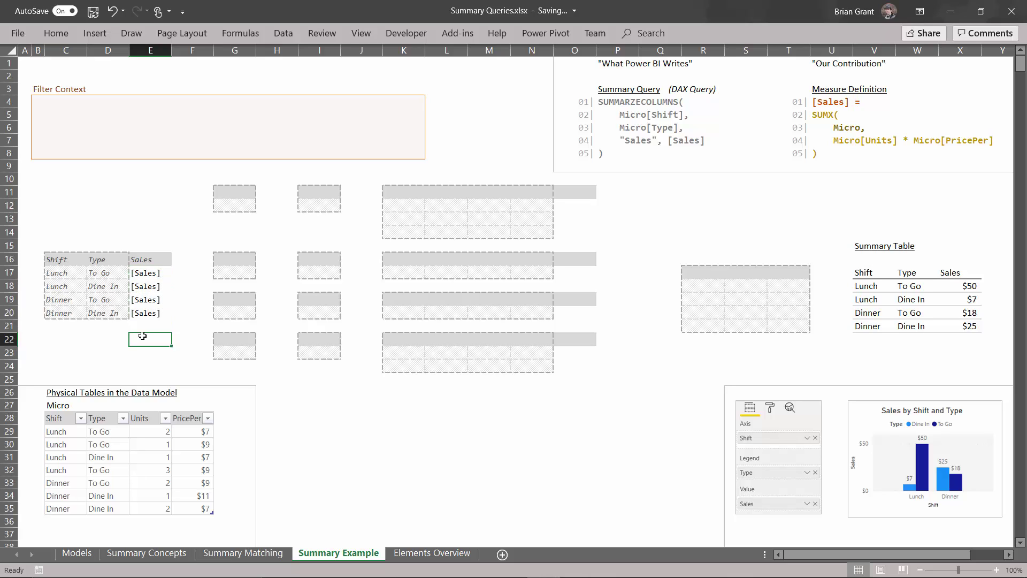
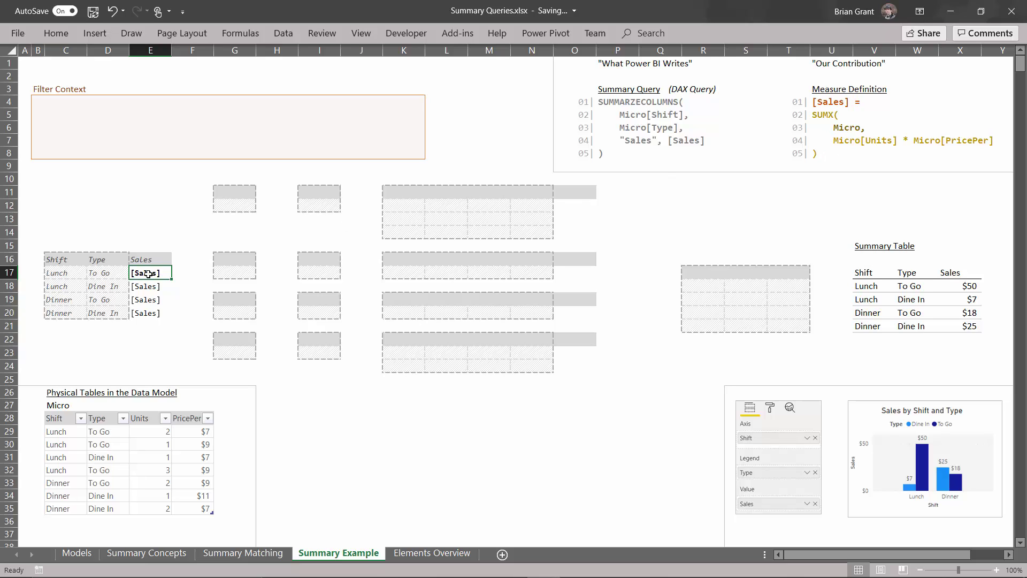
pyautogui.click(57, 272)
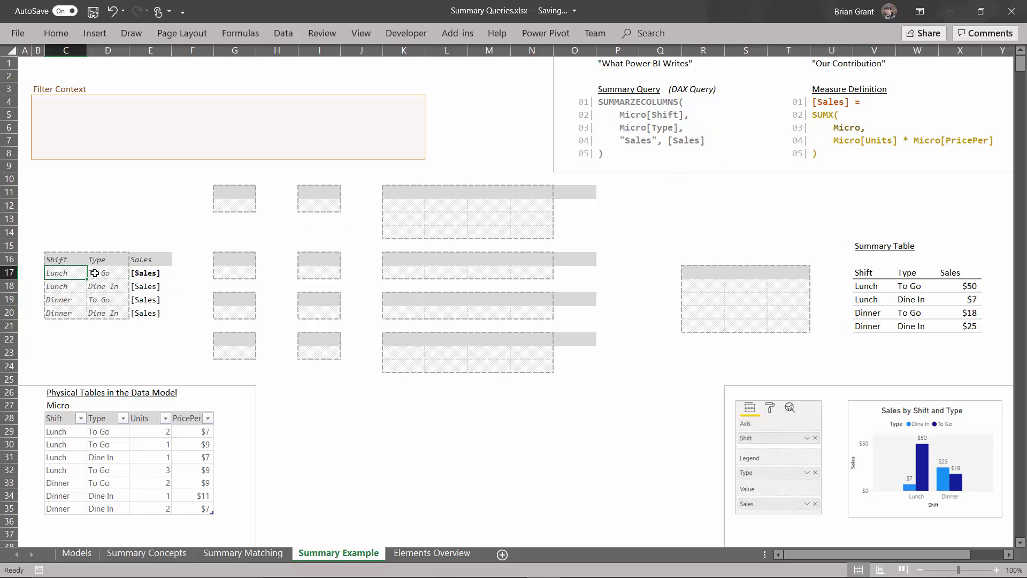
pyautogui.click(95, 268)
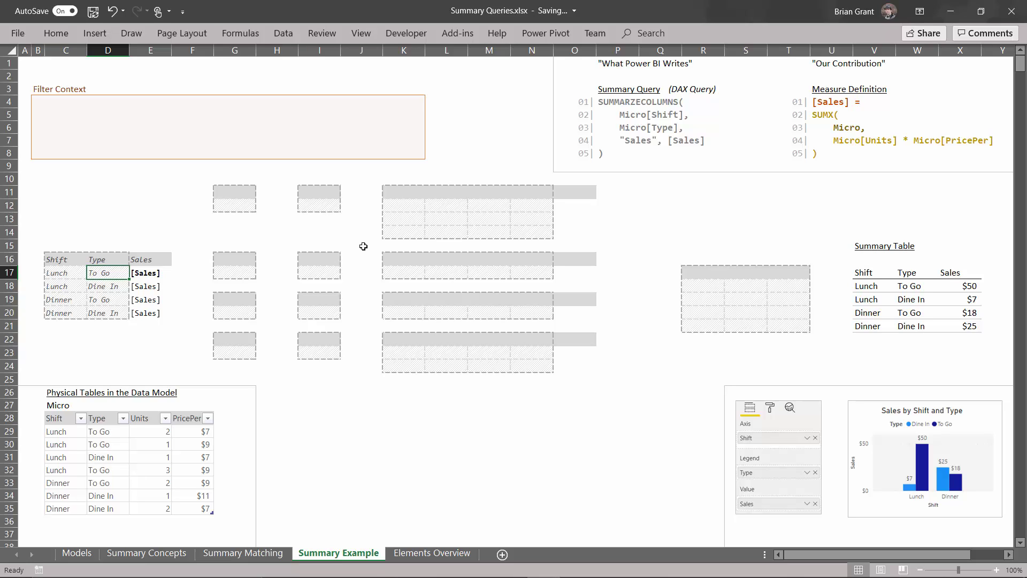
pyautogui.click(139, 273)
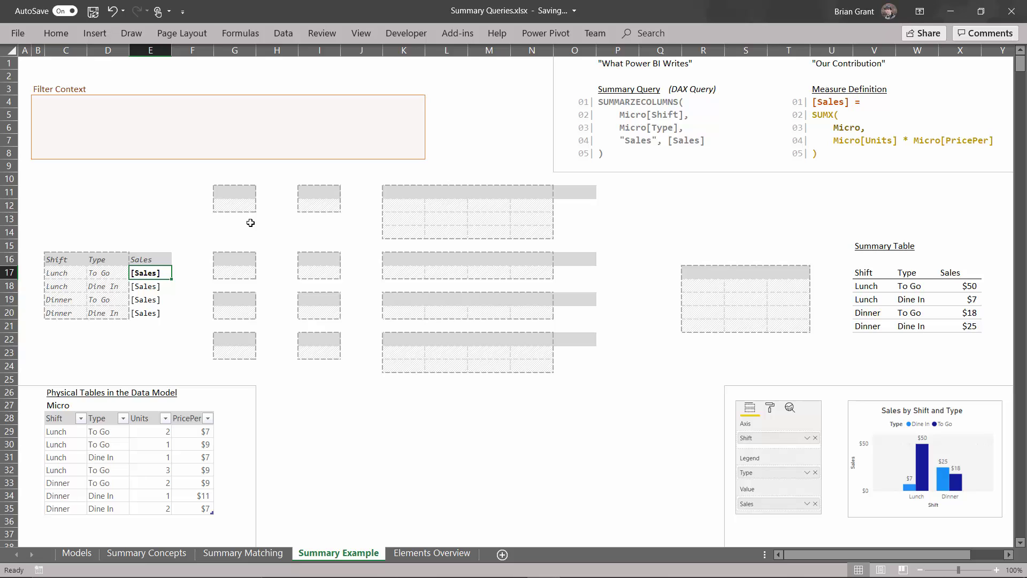
# Enter the header Shift in G11 with the value Lunch beneath it in G12
pyautogui.click(227, 191)
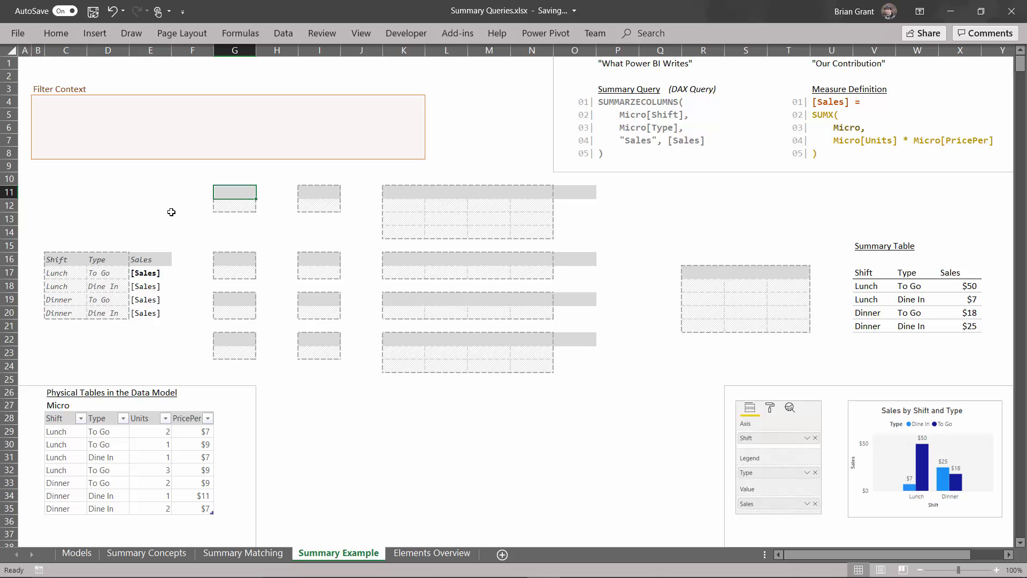
pyautogui.write('Shift')
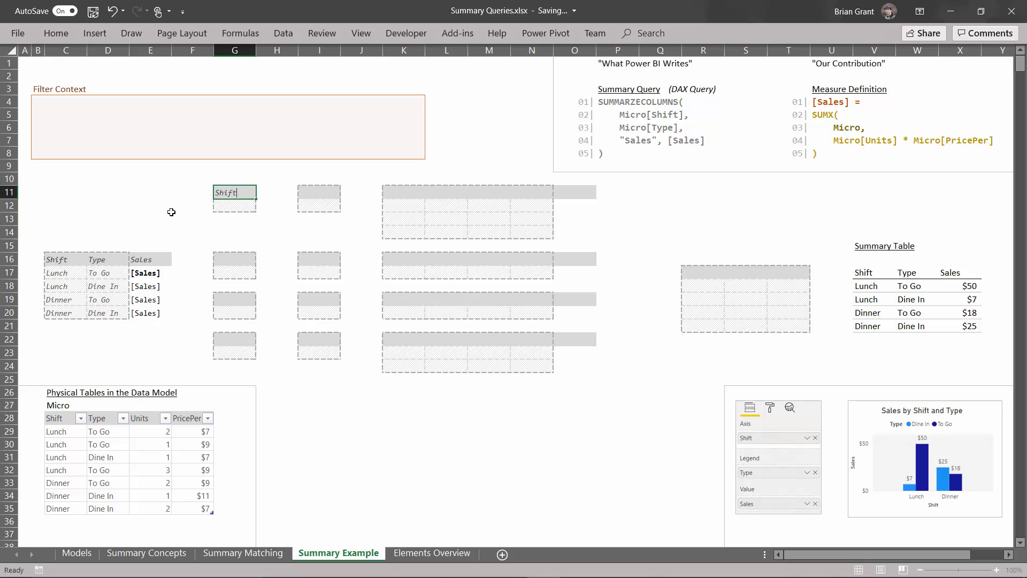
pyautogui.press('Return')
pyautogui.write('Lunch')
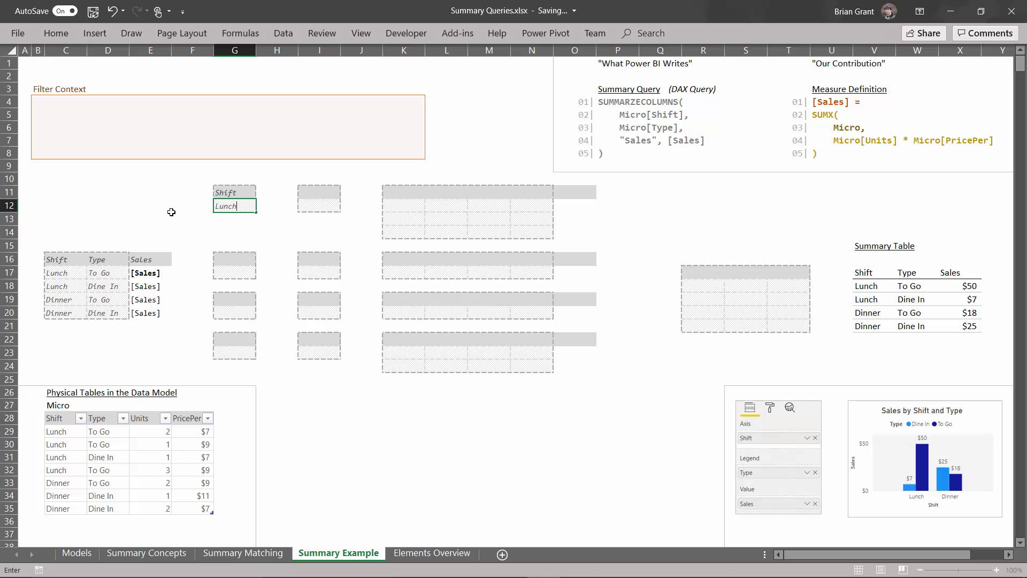
pyautogui.press('Tab')
# Enter the header Type in I11 with the value To Go beneath it in I12
pyautogui.press('Right')
pyautogui.press('Up')
pyautogui.write('Ty')
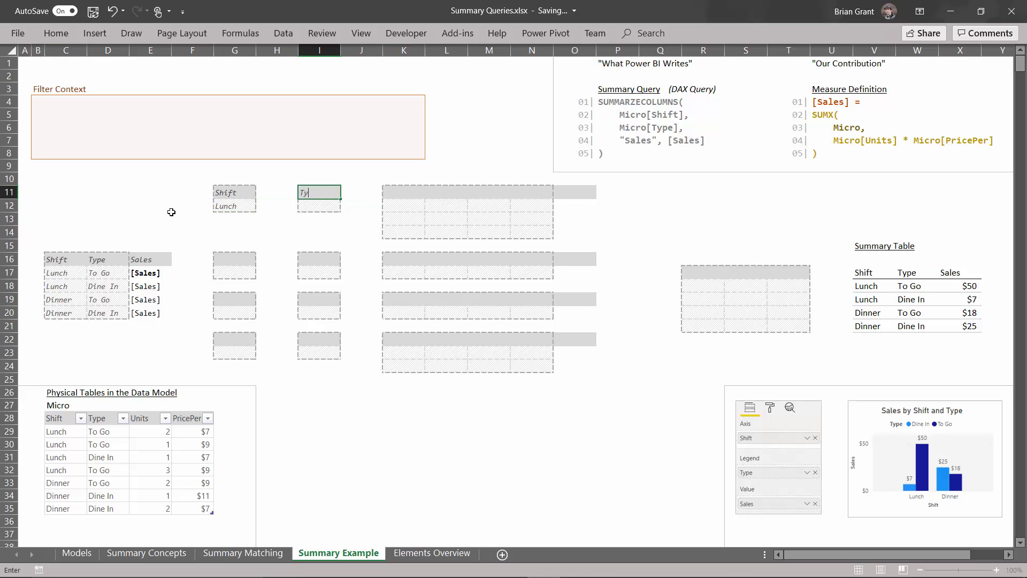
pyautogui.write('pe')
pyautogui.press('Return')
pyautogui.write('To Go')
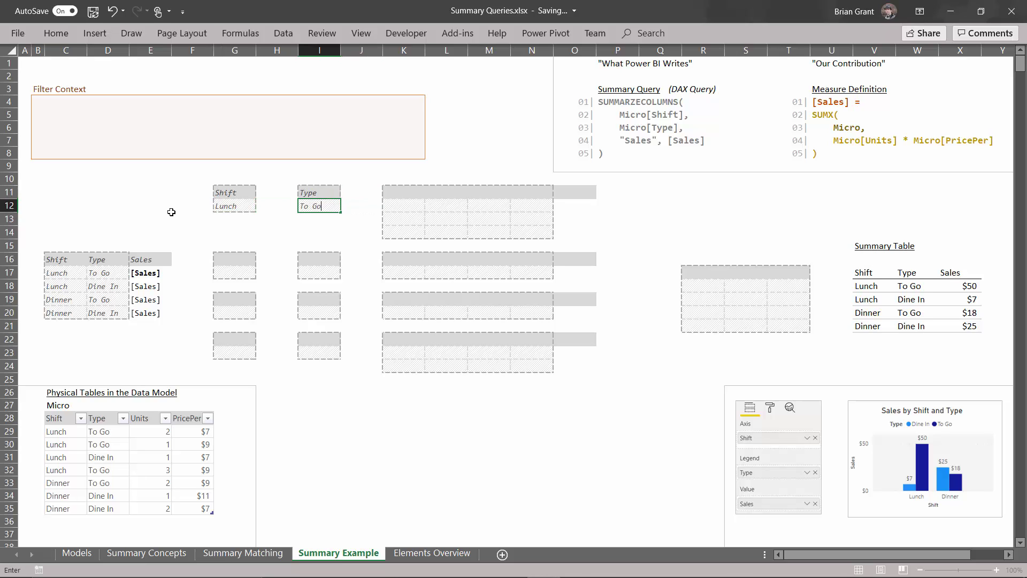
pyautogui.press('Return')
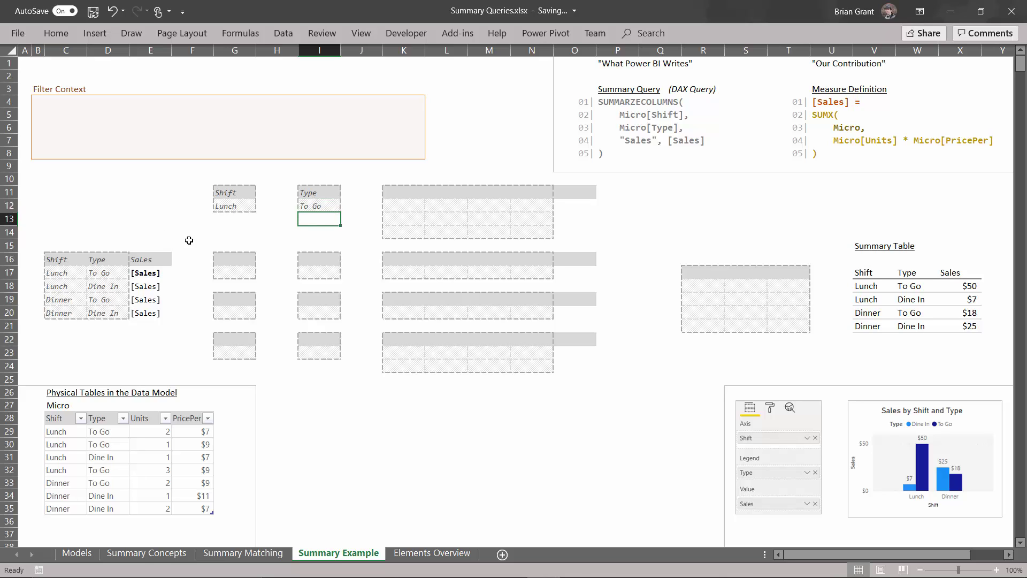
# Move the Shift/Lunch and Type/To Go blocks into the Filter Context box, at C5:C6 and E5:E6
pyautogui.moveTo(237, 193); pyautogui.dragTo(236, 206)
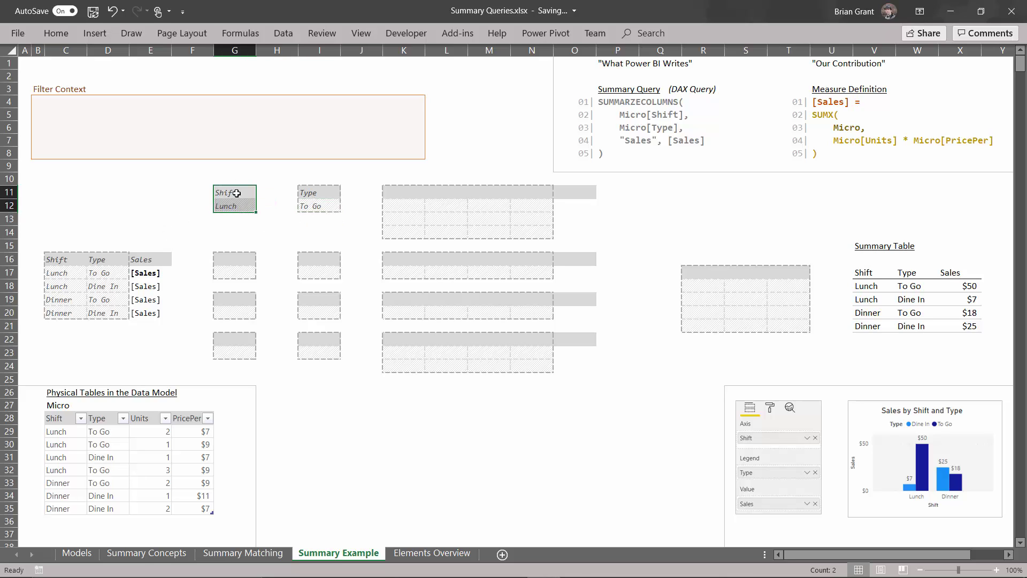
pyautogui.moveTo(189, 153); pyautogui.dragTo(86, 116)
pyautogui.moveTo(304, 194); pyautogui.dragTo(321, 209)
pyautogui.moveTo(230, 168); pyautogui.dragTo(136, 117)
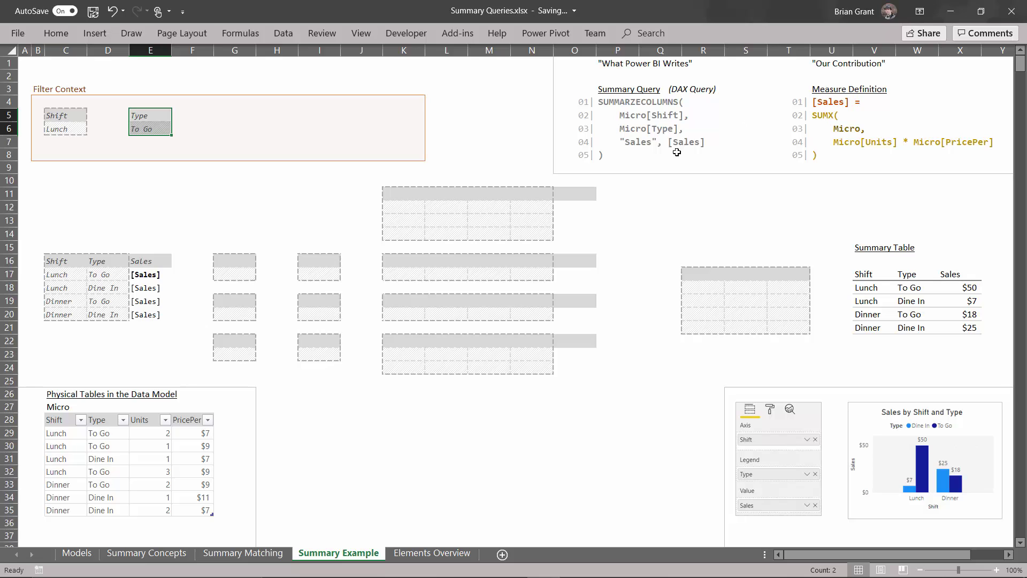
pyautogui.click(72, 152)
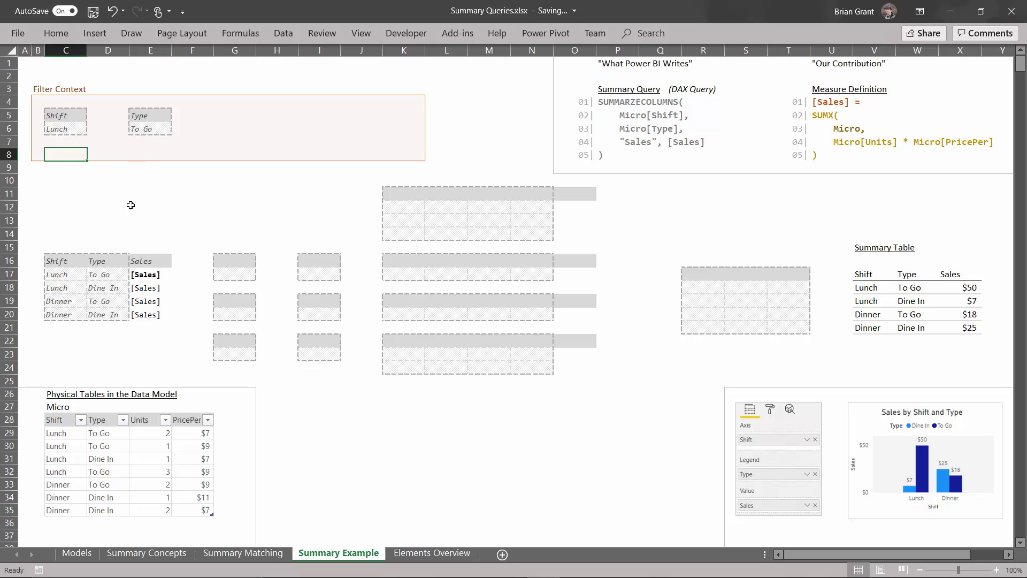
# Filter the Micro table to show only rows with Shift Lunch and Type To Go
pyautogui.click(80, 420)
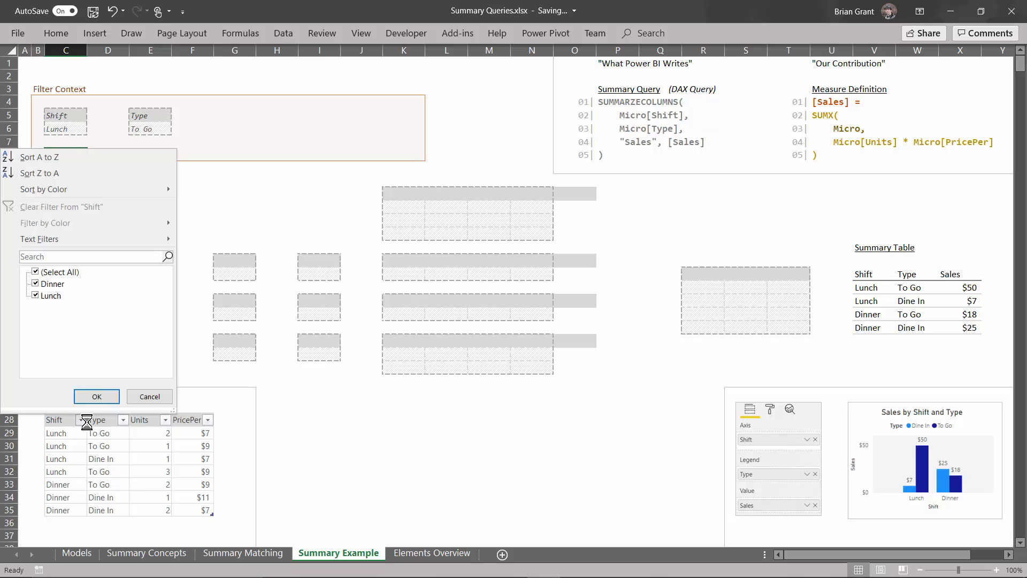
pyautogui.click(65, 284)
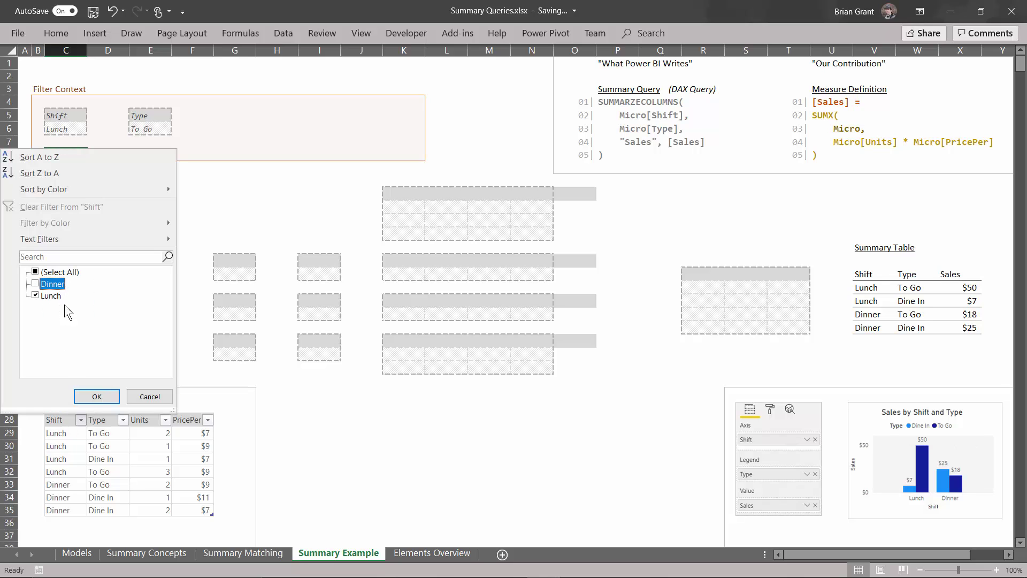
pyautogui.click(91, 398)
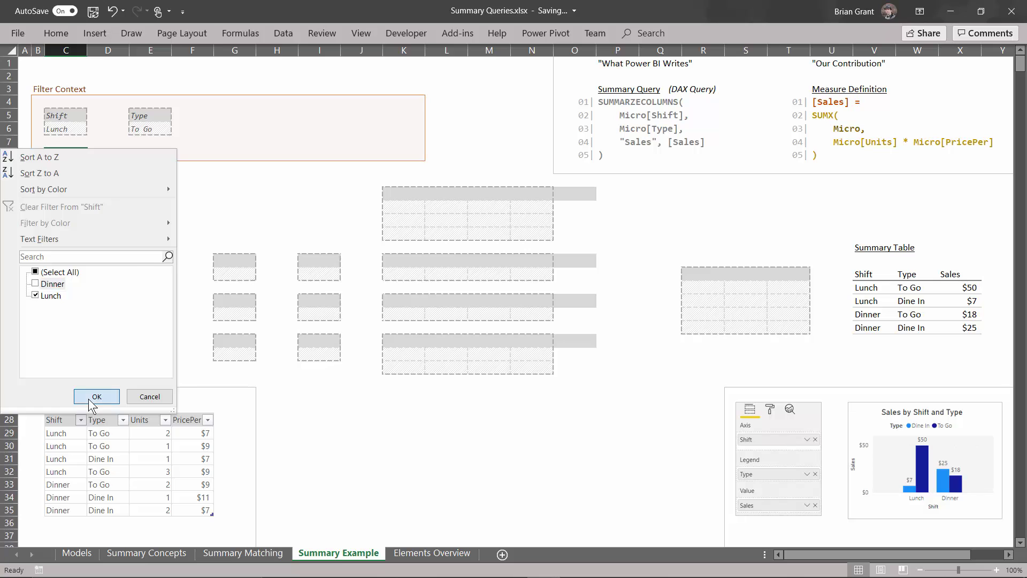
pyautogui.click(123, 420)
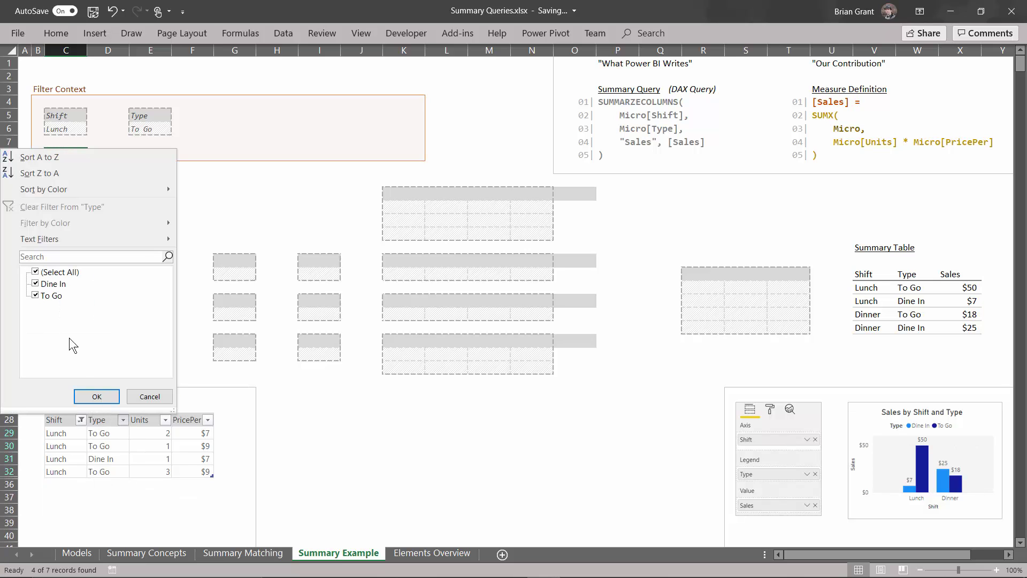
pyautogui.click(63, 285)
pyautogui.click(95, 398)
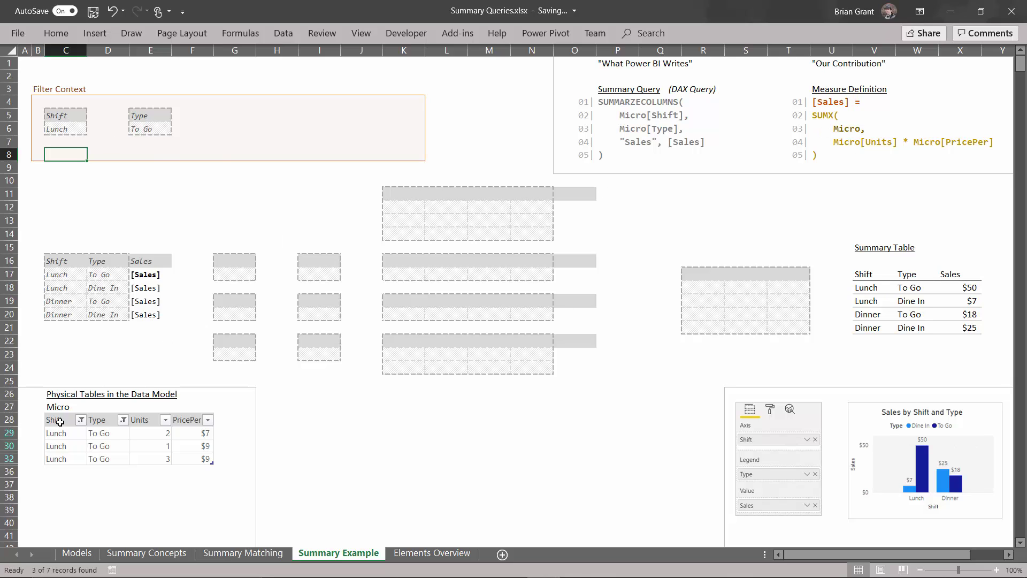
# Copy the filtered Micro table with its headers to K11, pasting only values and number formats
pyautogui.moveTo(60, 422); pyautogui.dragTo(199, 465)
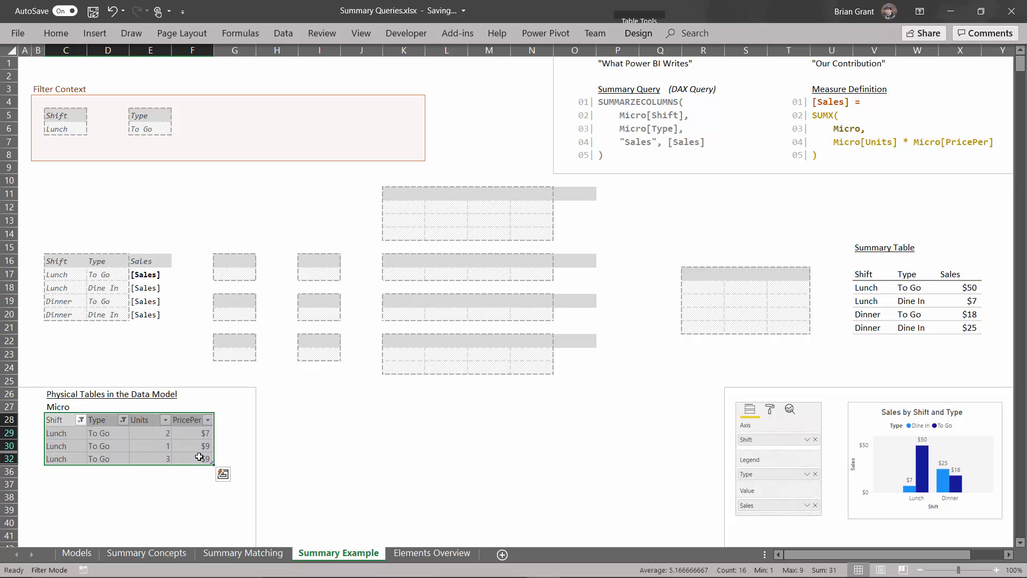
pyautogui.hotkey('ctrl', 'c')
pyautogui.click(403, 191)
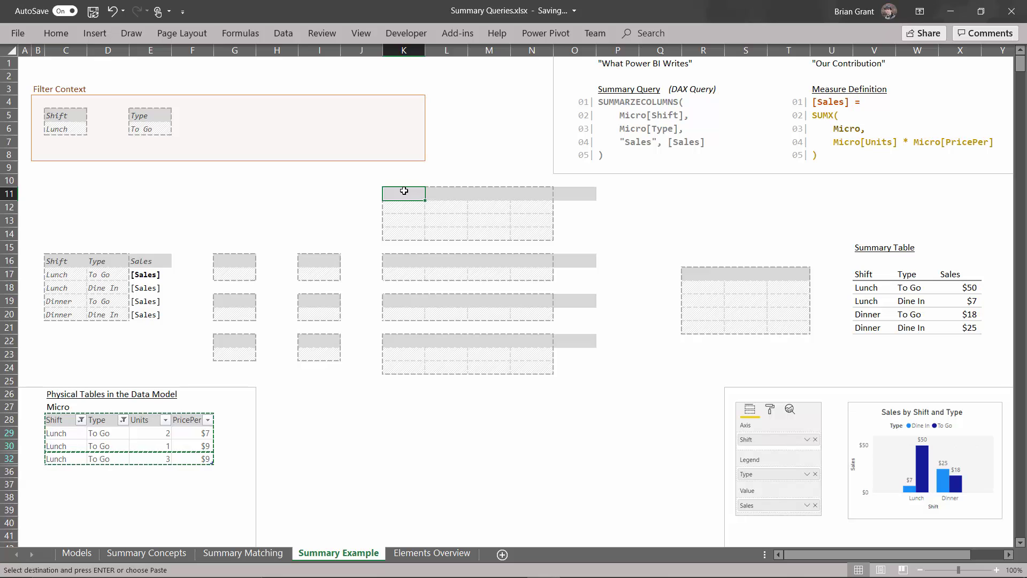
pyautogui.hotkey('ctrl', 'alt', 'v')
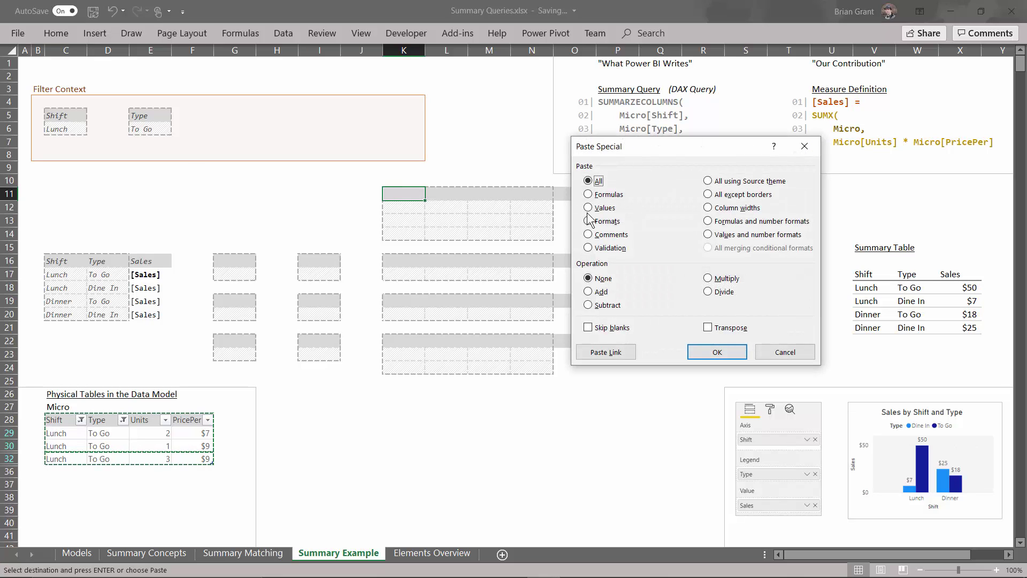
pyautogui.click(777, 236)
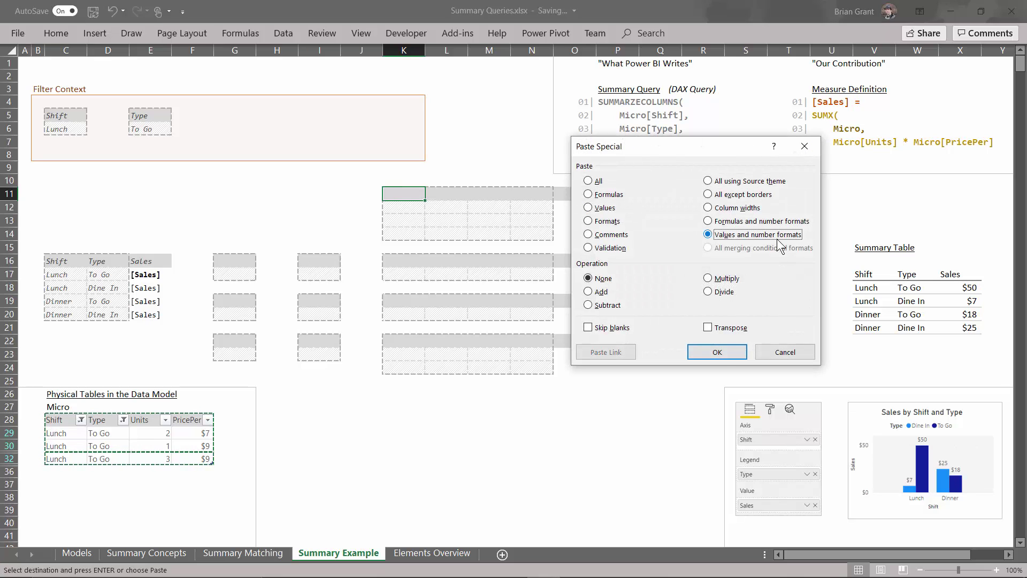
pyautogui.click(721, 352)
pyautogui.click(308, 224)
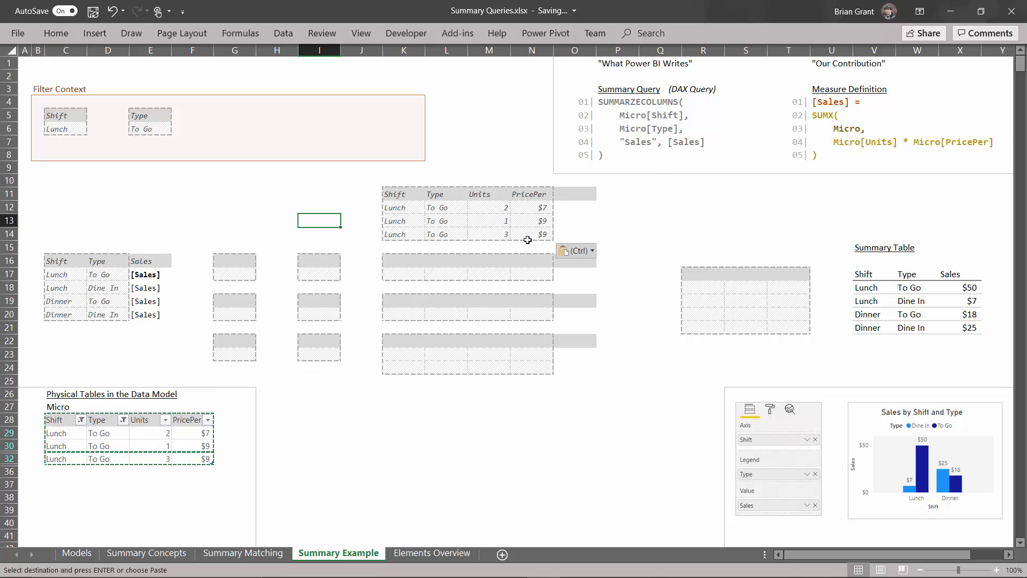
# Enter the header eXp in O11, beside the PricePer header
pyautogui.click(568, 194)
pyautogui.write('ex')
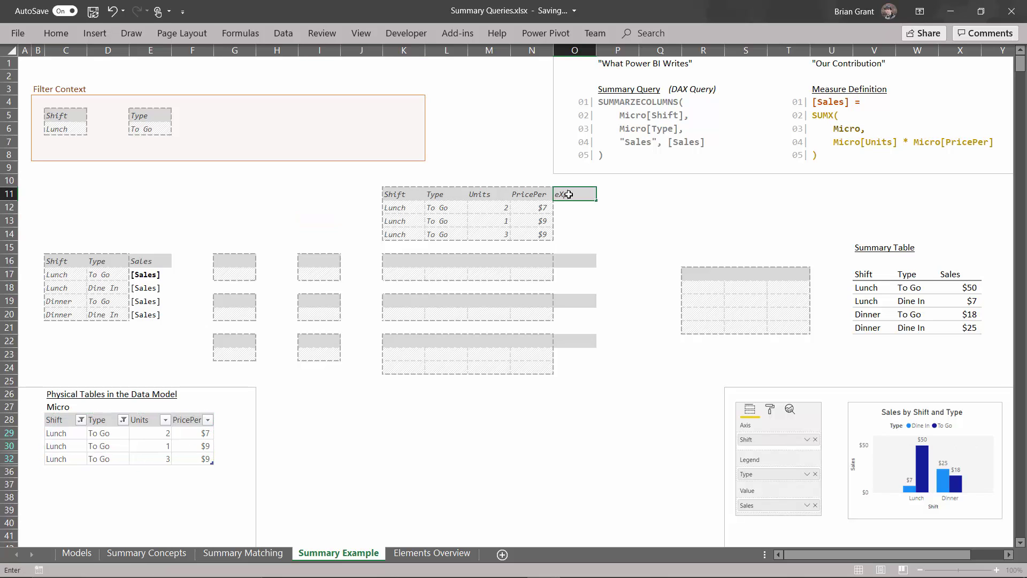
pyautogui.write('p')
pyautogui.press('Return')
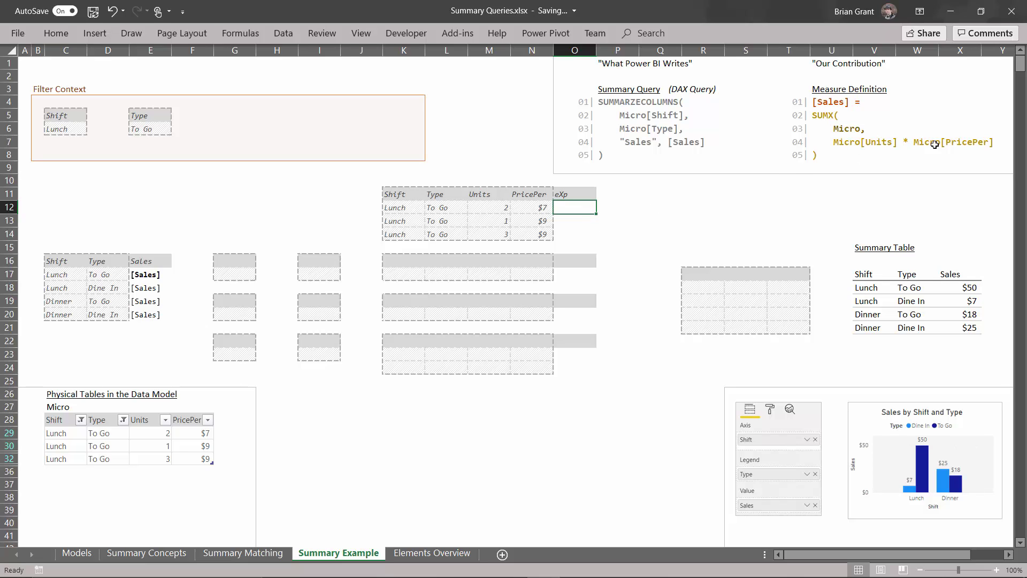
# Calculate Units times PricePer in O12 with =M12*N12 and fill the formula down to O14
pyautogui.write('=')
pyautogui.click(484, 207)
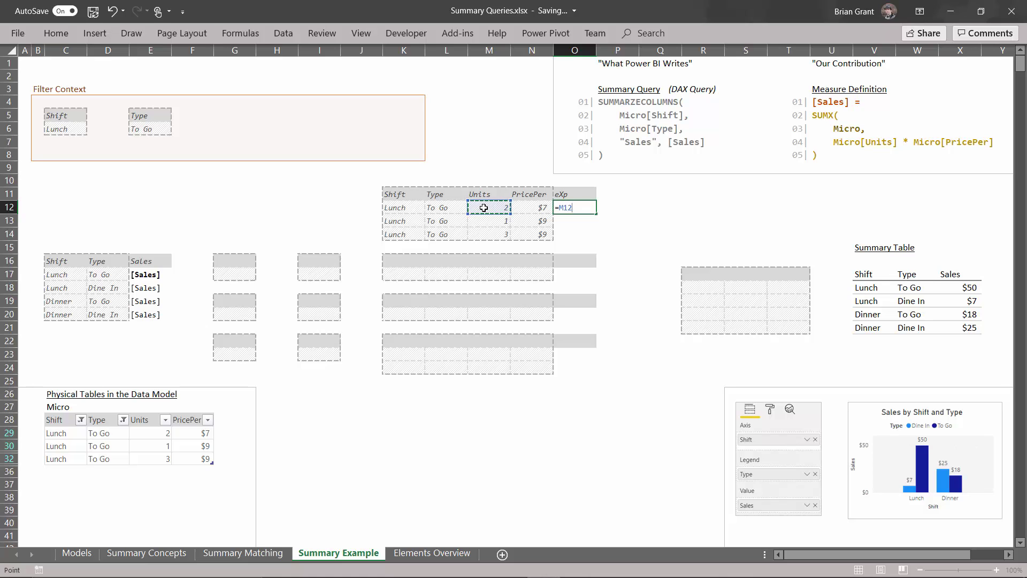
pyautogui.write('*')
pyautogui.click(537, 207)
pyautogui.press('Return')
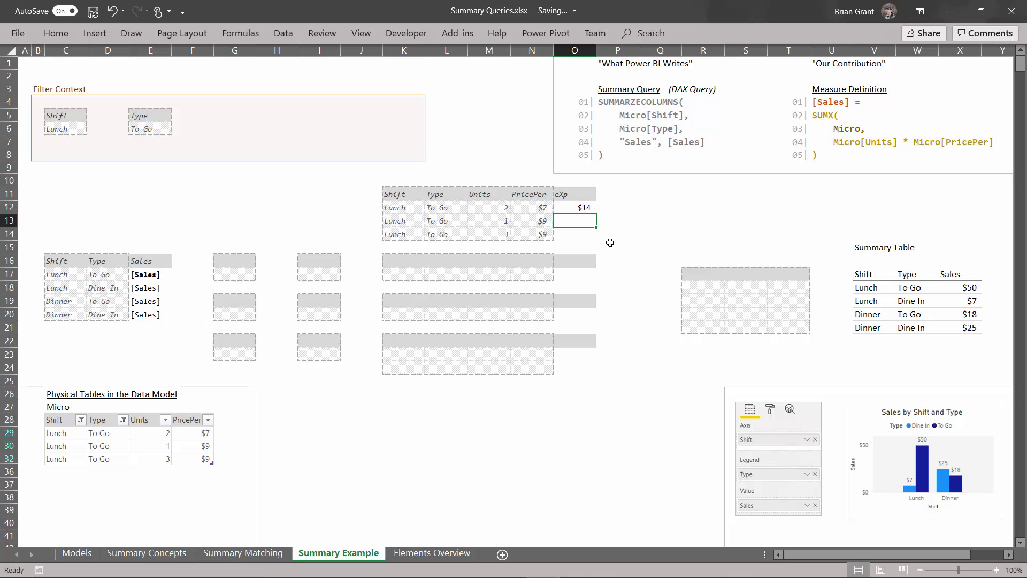
pyautogui.click(559, 208)
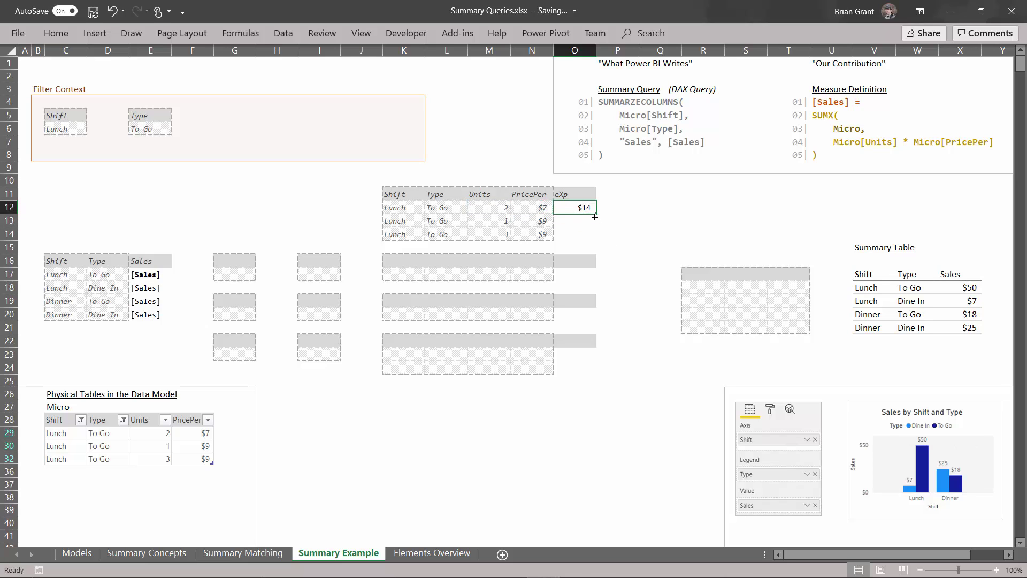
pyautogui.moveTo(596, 214); pyautogui.dragTo(594, 239)
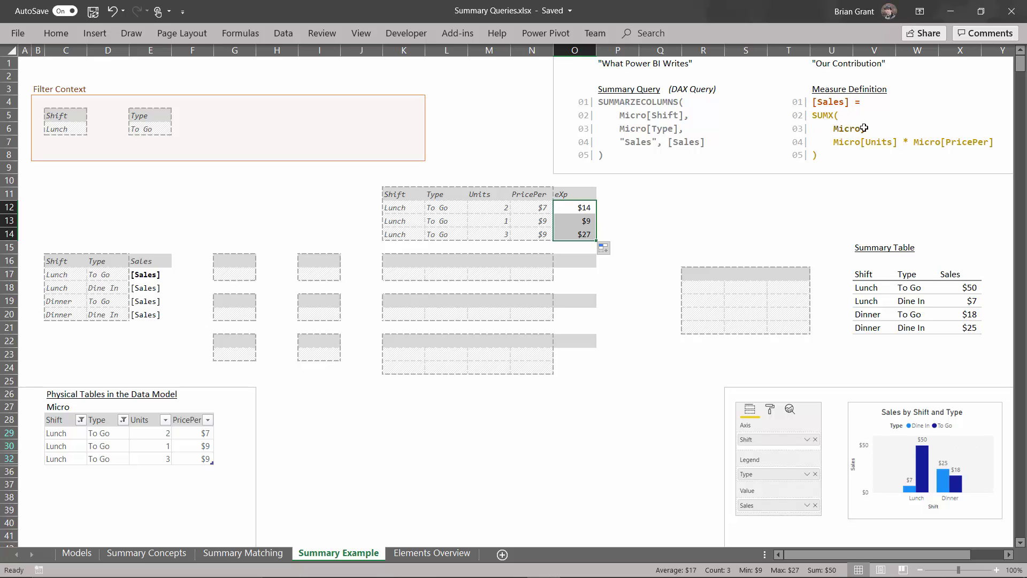
# Sum the eXp values in P11 with the formula =sum(O12:O14)
pyautogui.click(620, 198)
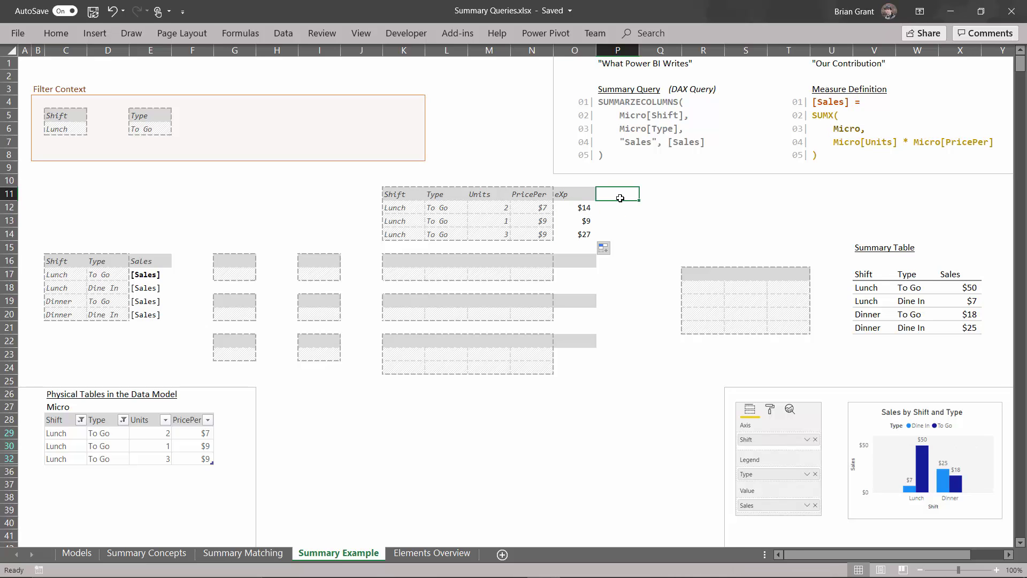
pyautogui.write('=sum(')
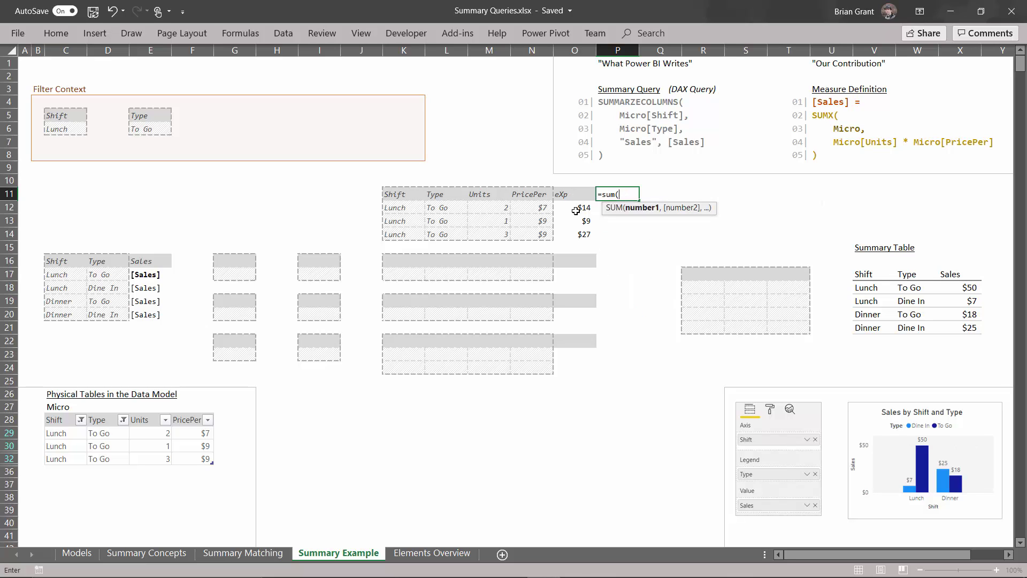
pyautogui.moveTo(575, 211); pyautogui.dragTo(575, 236)
pyautogui.write(')')
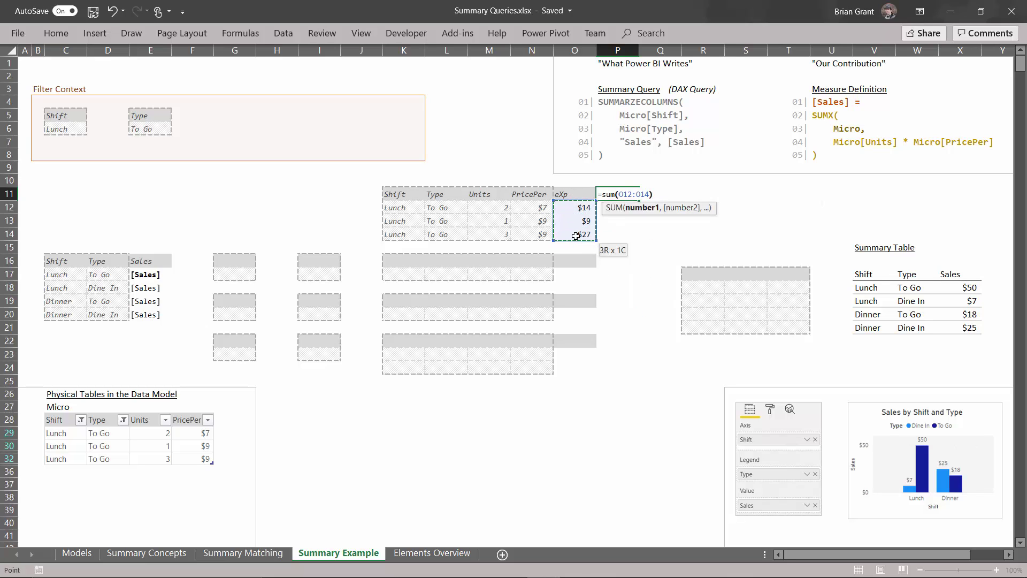
pyautogui.press('Return')
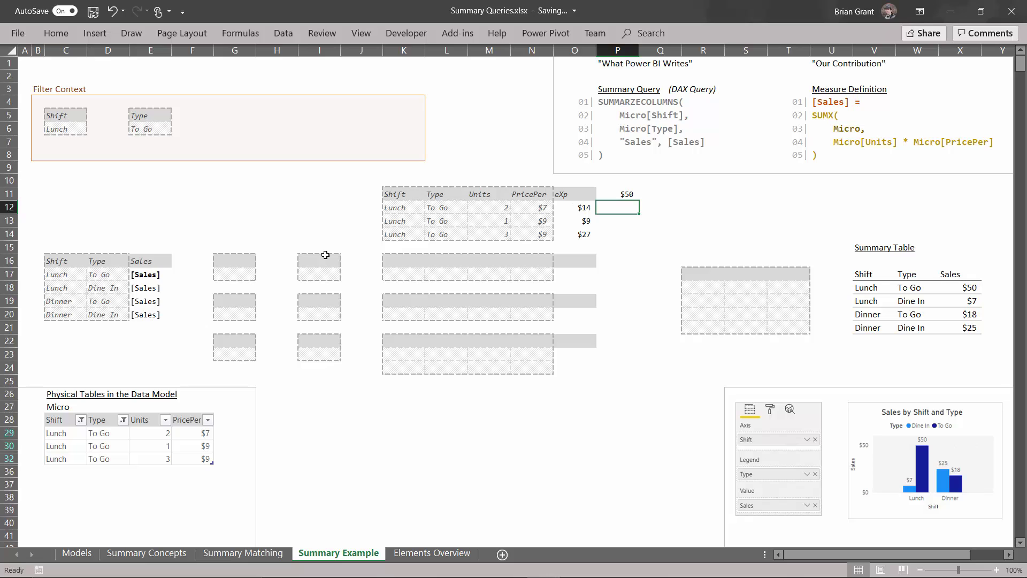
# Enter 50 as the Sales value for Lunch / To Go in E17 and remove the cell's bold formatting
pyautogui.click(156, 274)
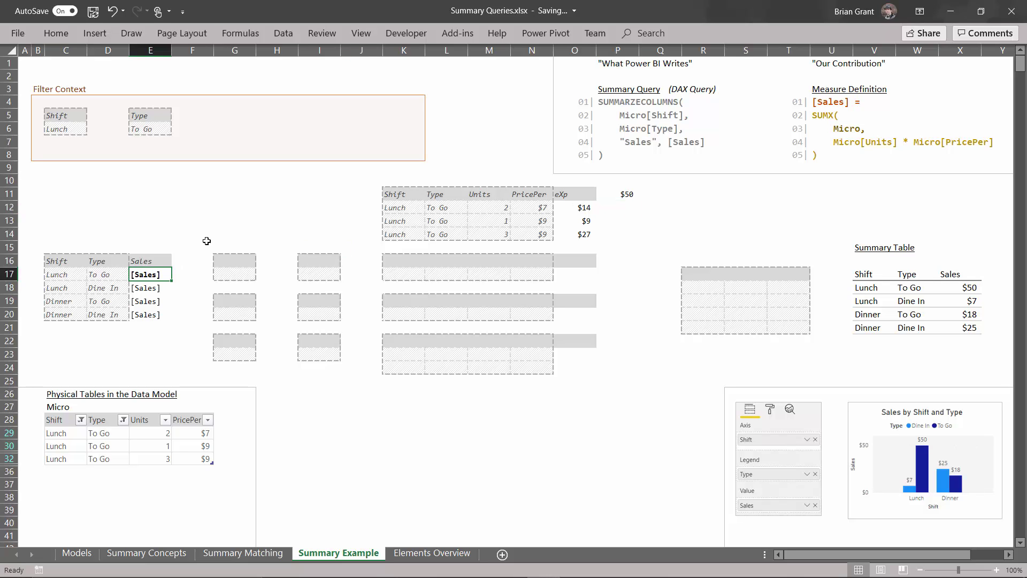
pyautogui.write('50')
pyautogui.press('Return')
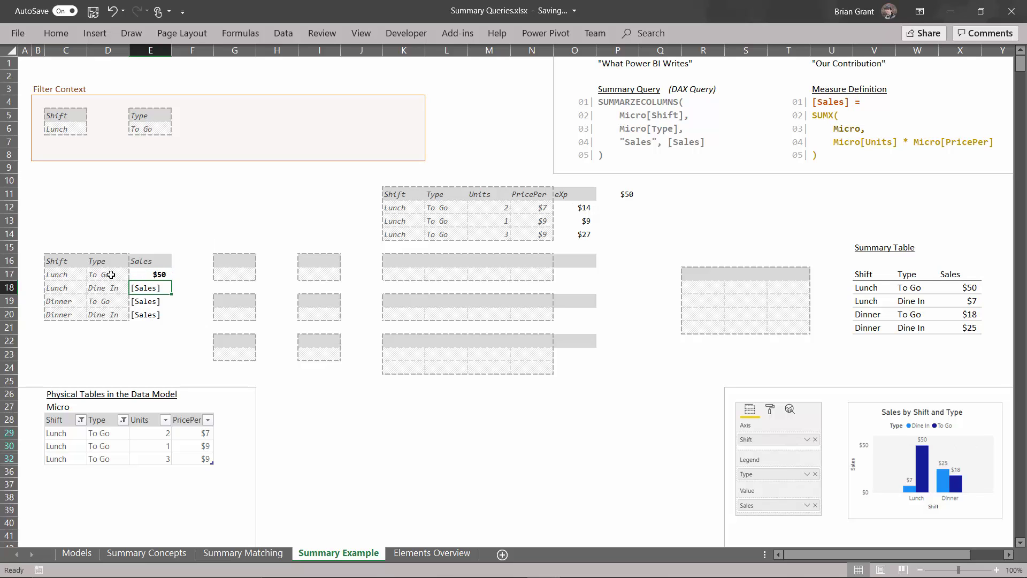
pyautogui.click(146, 274)
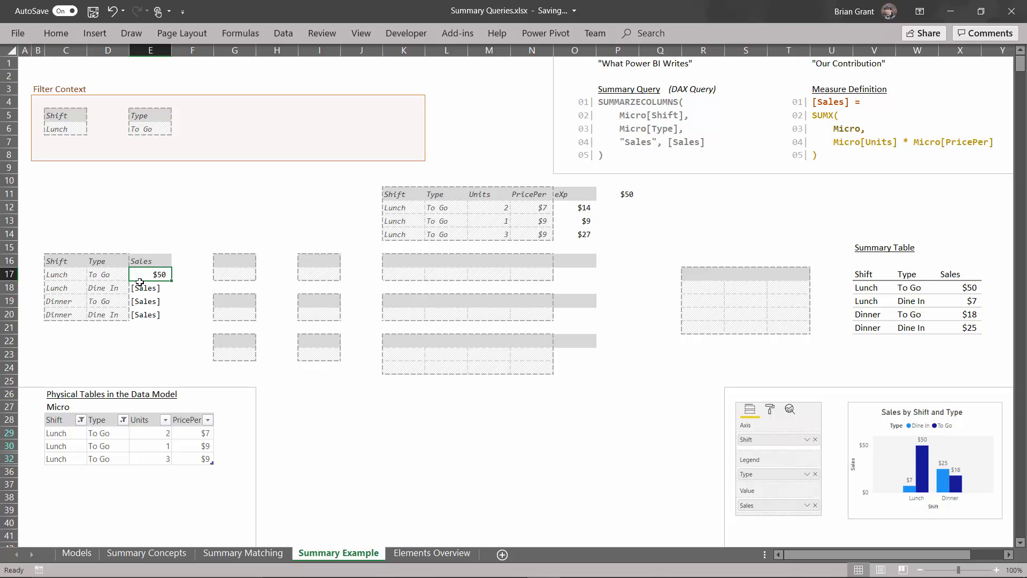
# Clear the Filter Context box by copying its blank cell G6 over the Shift and Type blocks in C5:E6
pyautogui.click(231, 128)
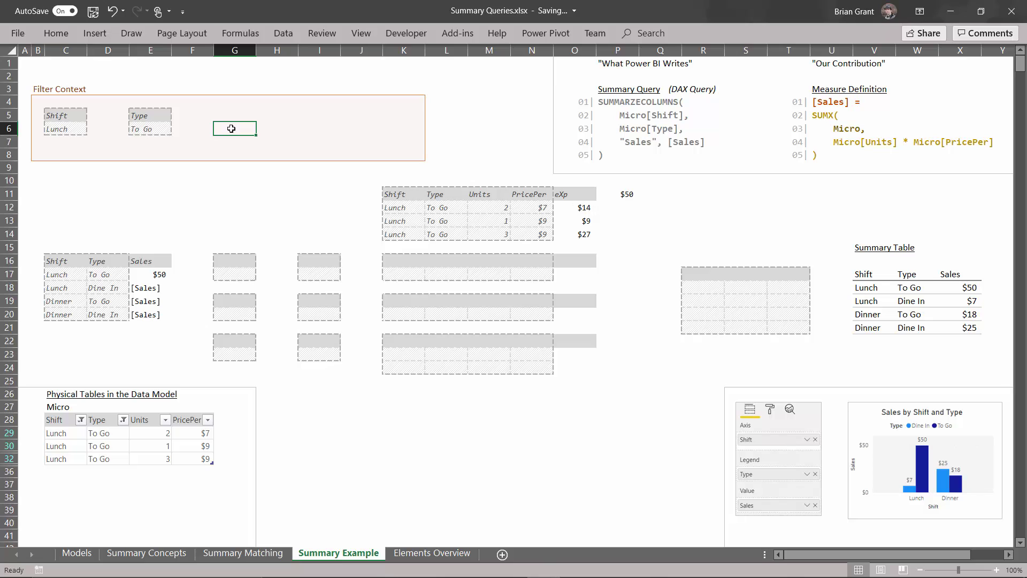
pyautogui.hotkey('ctrl', 'c')
pyautogui.moveTo(56, 115); pyautogui.dragTo(166, 134)
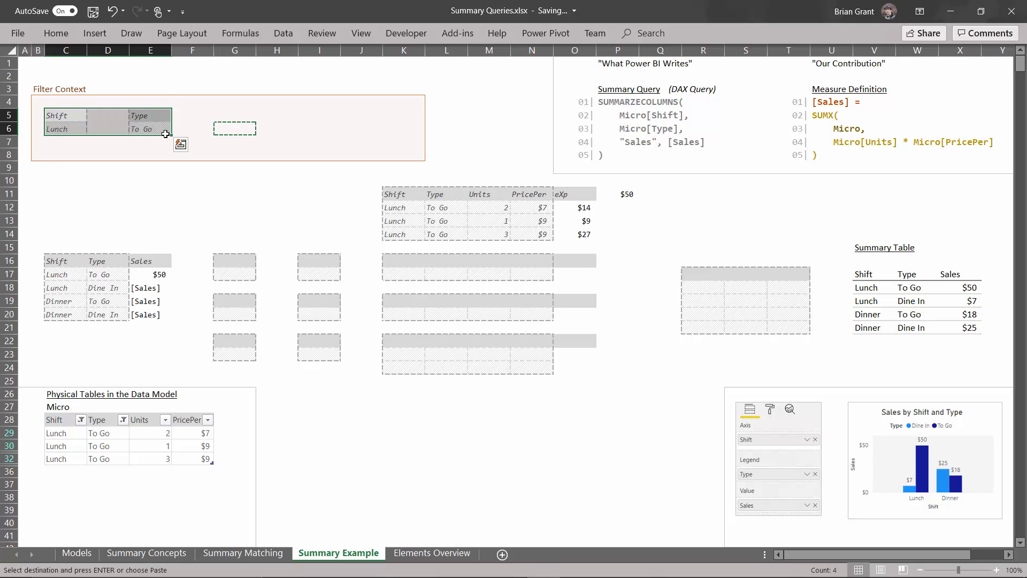
pyautogui.hotkey('ctrl', 'v')
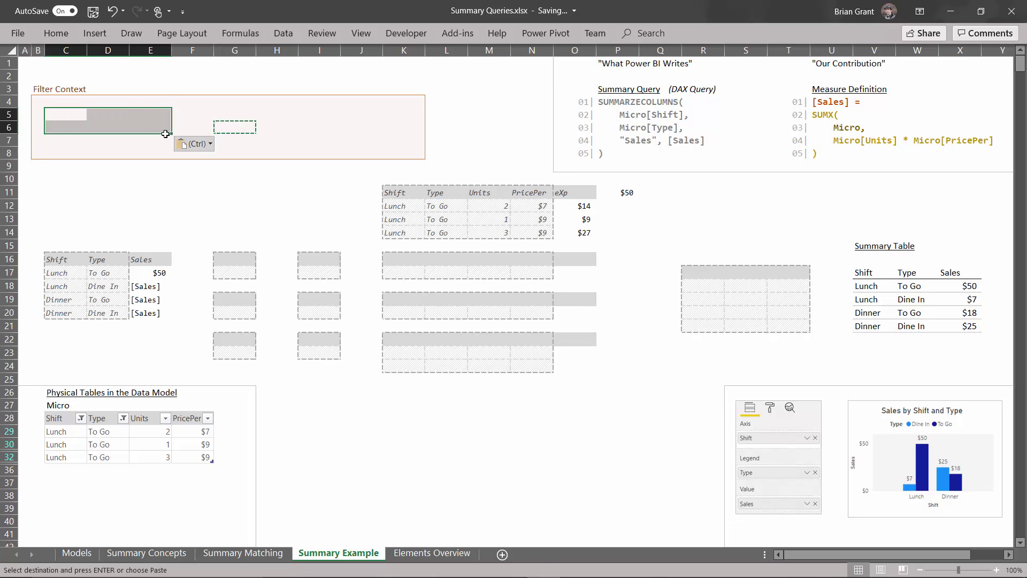
pyautogui.click(166, 214)
pyautogui.press('Escape')
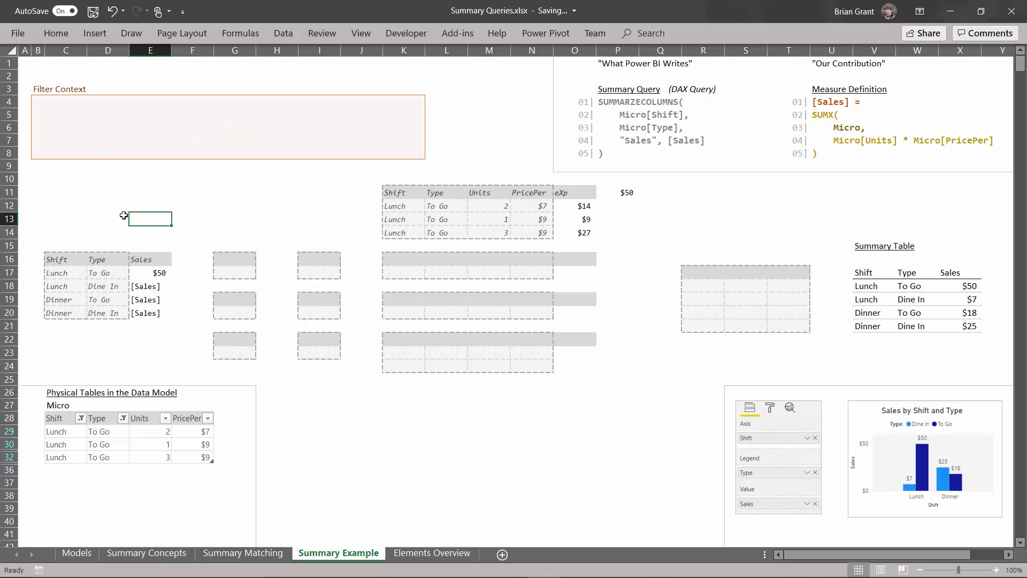
# Bold the Lunch / Dine In [Sales] cell E18, and enter the header Shift in G16 with Lunch beneath it in G17
pyautogui.click(154, 288)
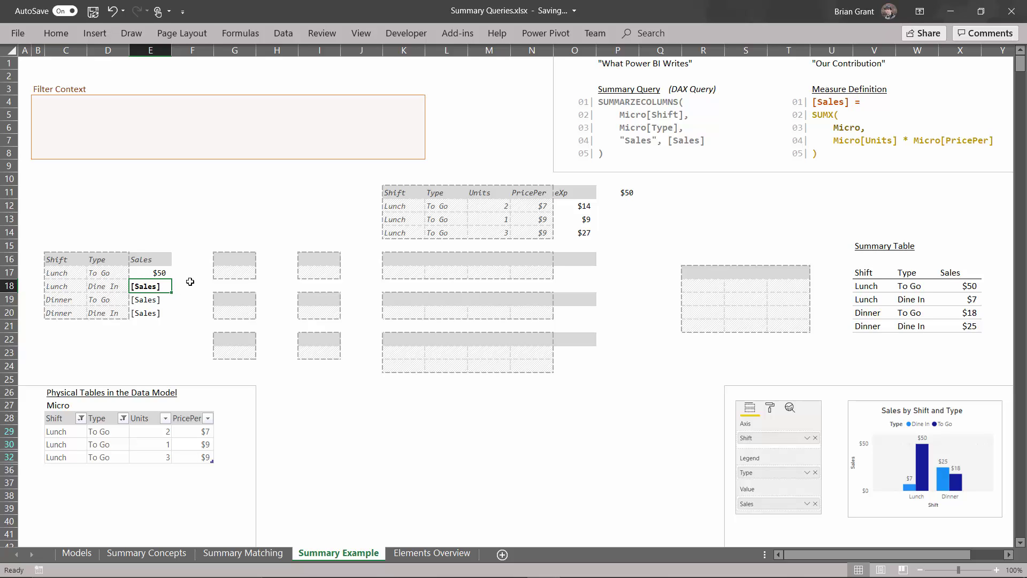
pyautogui.click(243, 259)
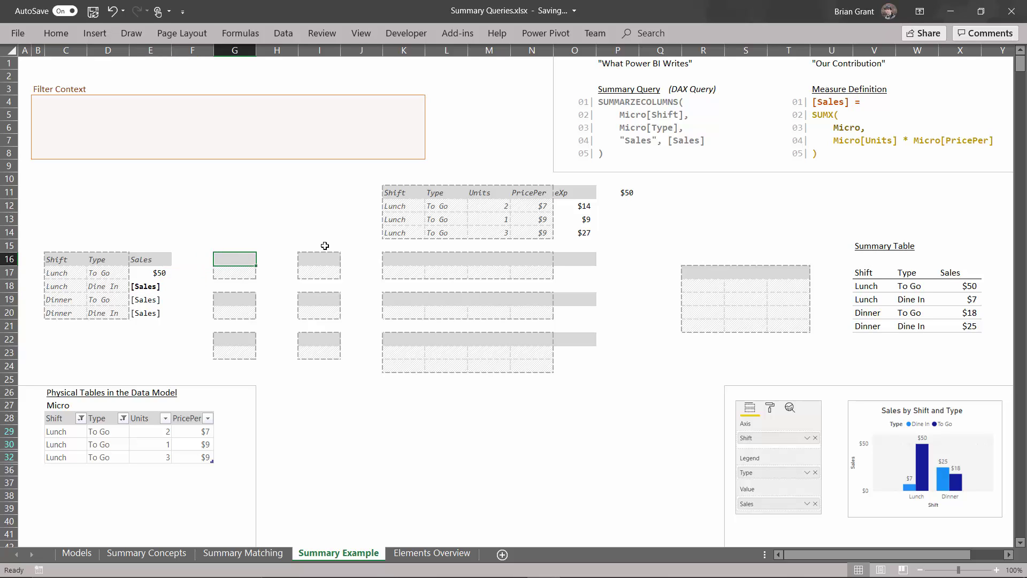
pyautogui.write('Shift')
pyautogui.press('Return')
pyautogui.write('Lunch')
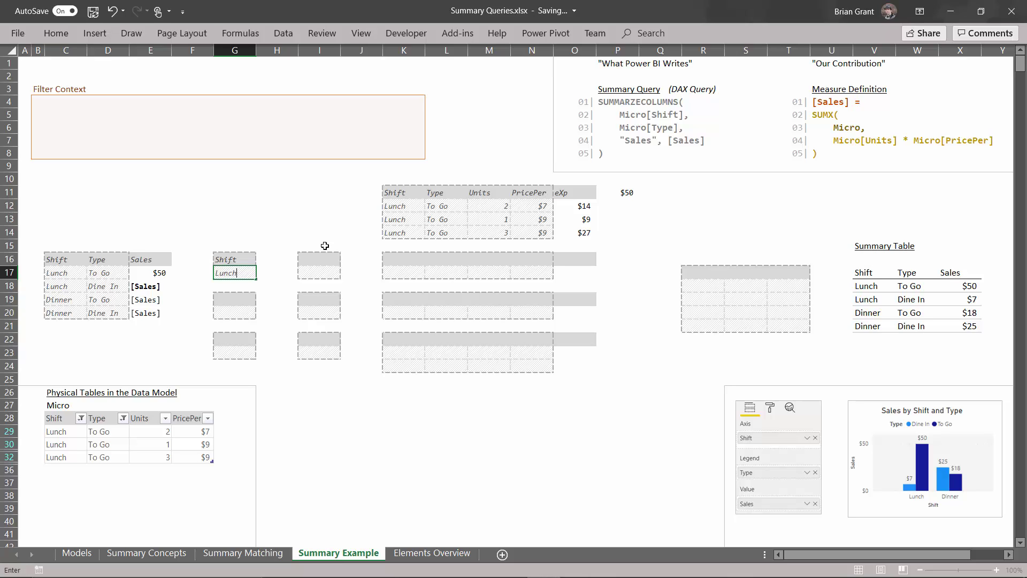
pyautogui.press('Return')
# Enter the header Type in I16 with the value Dine In beneath it in I17
pyautogui.click(316, 263)
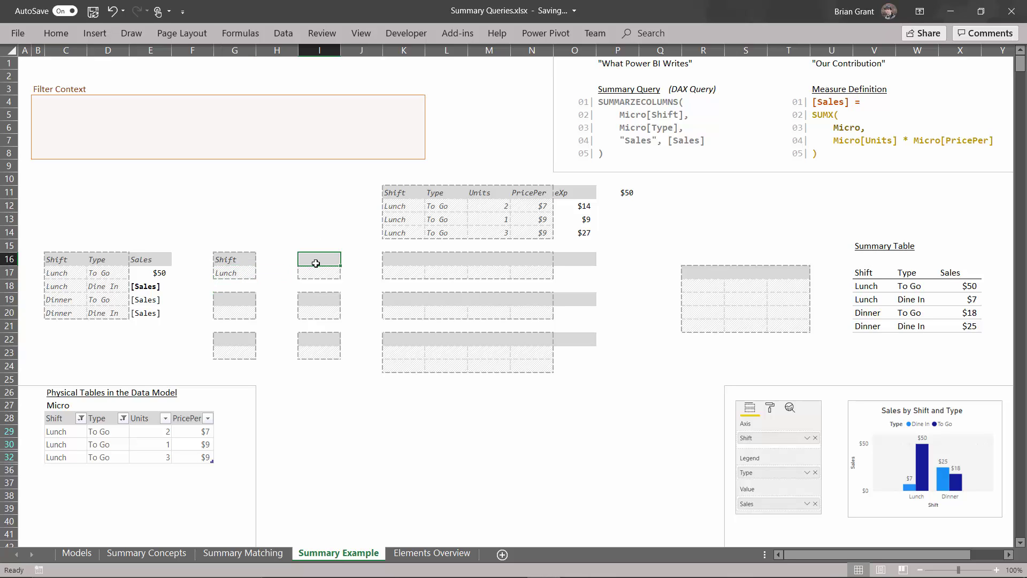
pyautogui.write('Ty')
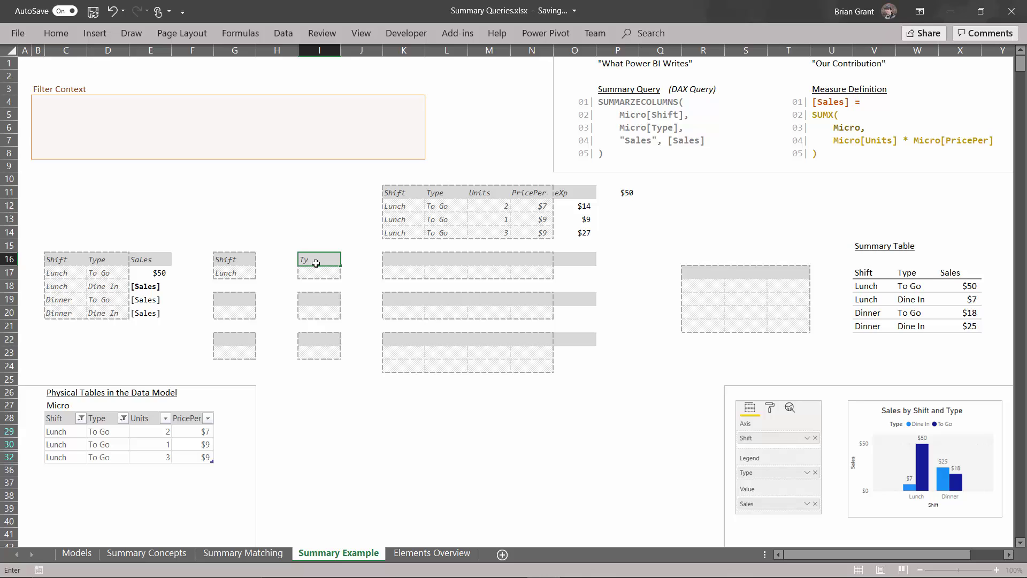
pyautogui.write('pe')
pyautogui.press('Return')
pyautogui.write('Dine In')
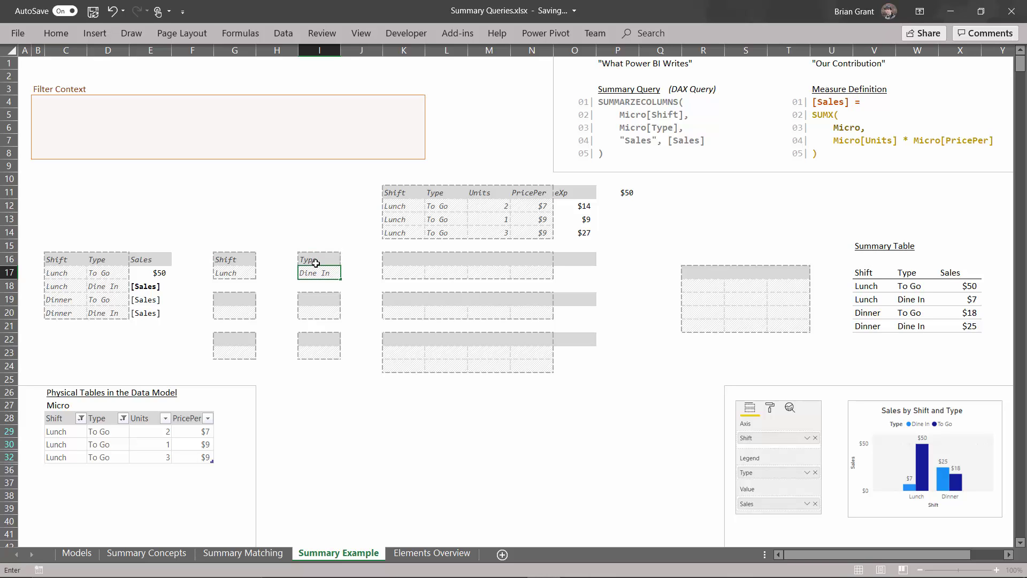
pyautogui.press('Return')
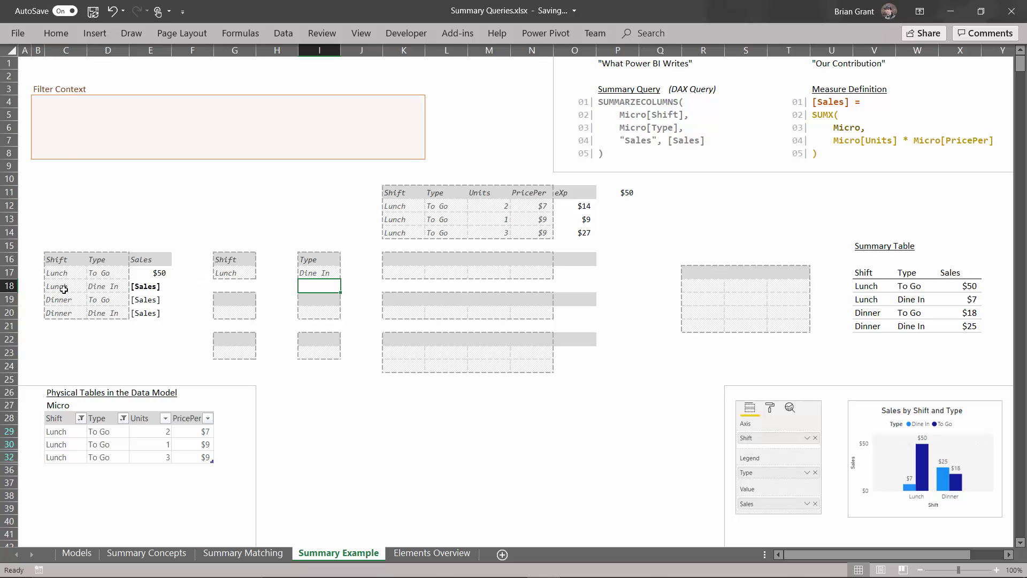
# Move the Shift/Lunch and Type/Dine In blocks into the Filter Context box, at C5:C6 and E5:E6
pyautogui.moveTo(240, 260); pyautogui.dragTo(239, 274)
pyautogui.moveTo(39, 139); pyautogui.dragTo(85, 111)
pyautogui.moveTo(317, 264); pyautogui.dragTo(141, 115)
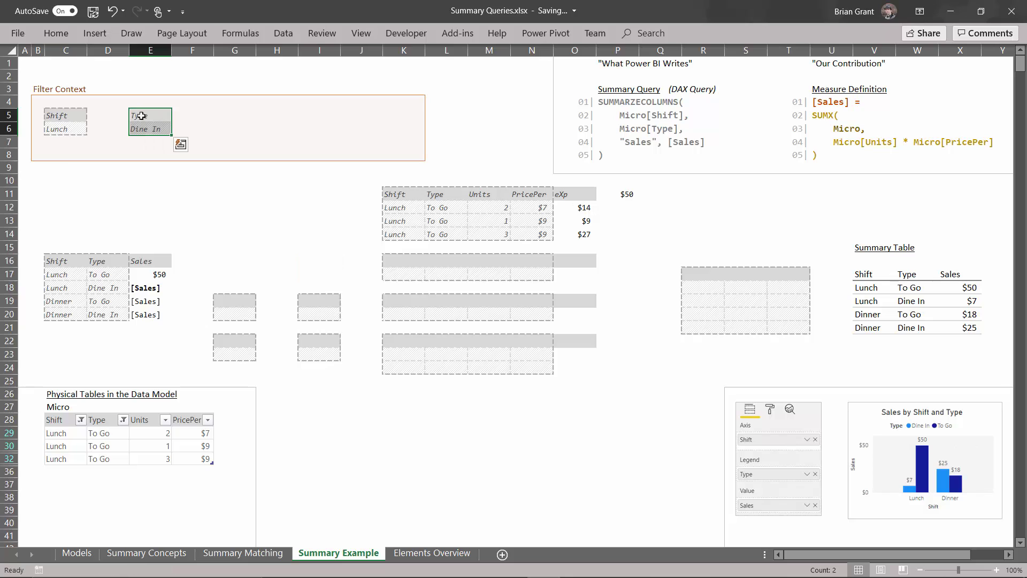
pyautogui.click(255, 232)
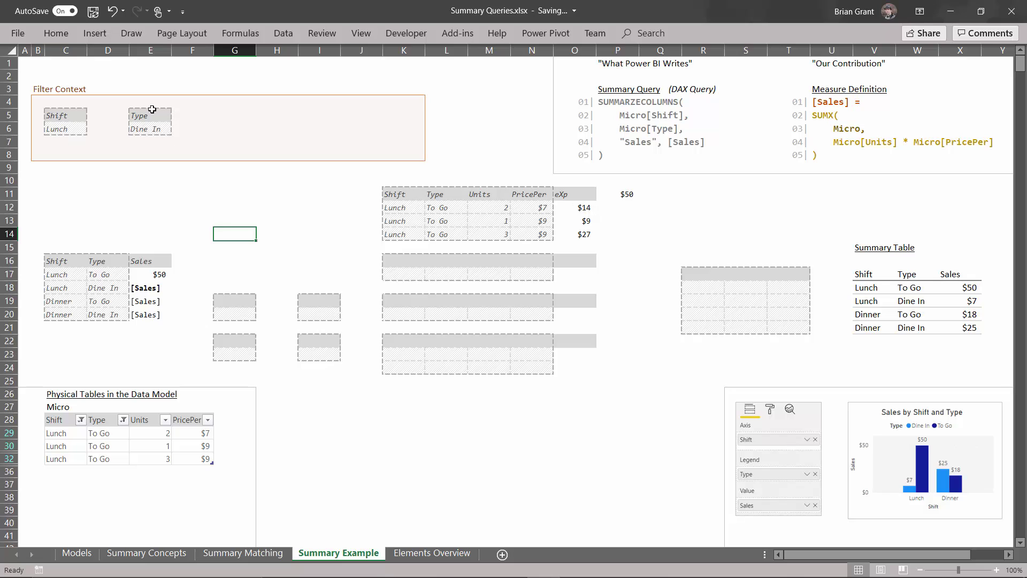
# Change the Micro table's Type filter to show only Dine In instead of To Go
pyautogui.click(122, 421)
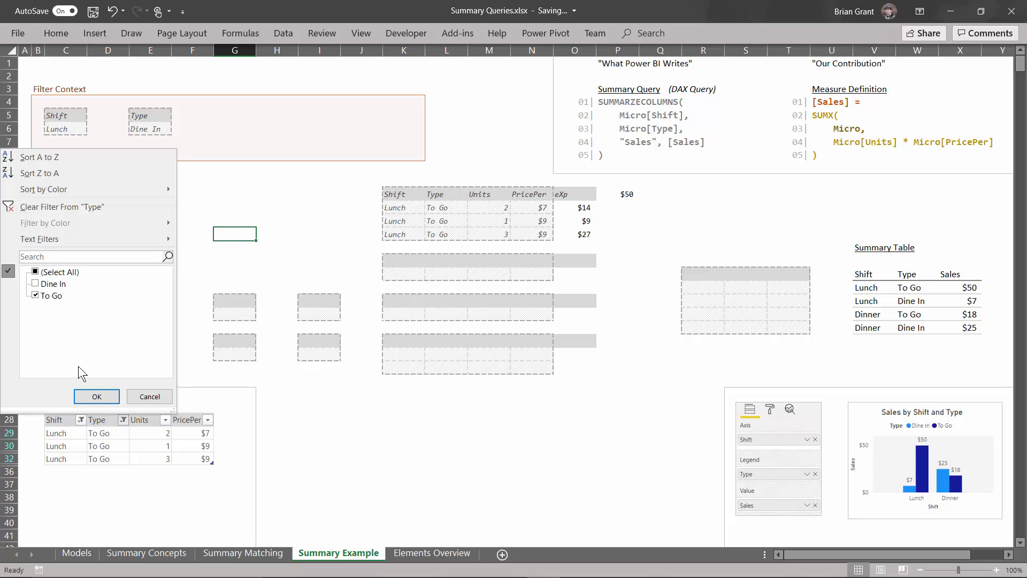
pyautogui.click(58, 282)
pyautogui.click(57, 297)
pyautogui.click(94, 396)
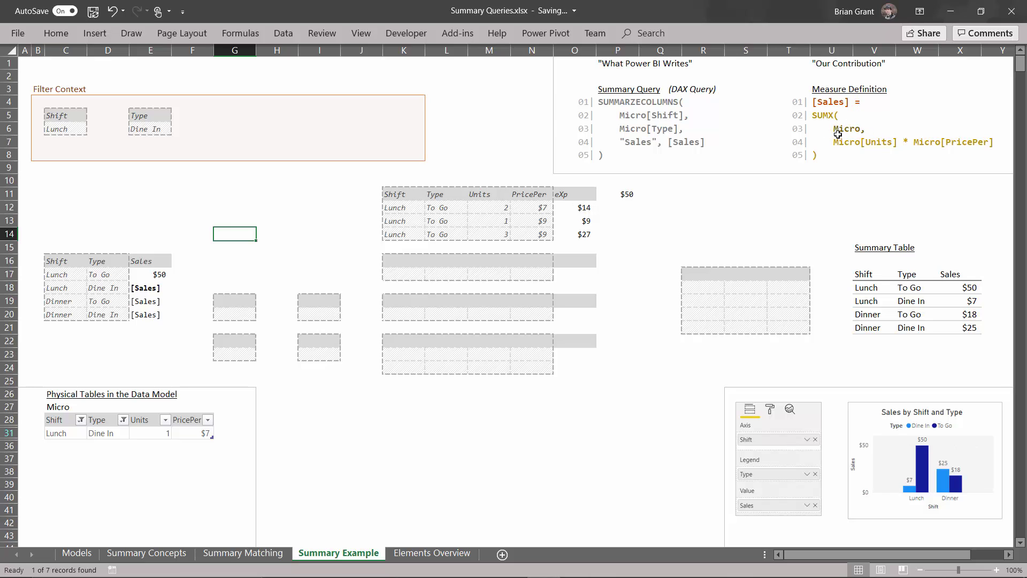
# Copy the filtered Micro table with its headers and paste only its values and number formats at K16
pyautogui.moveTo(64, 431); pyautogui.dragTo(206, 432)
pyautogui.hotkey('ctrl', 'c')
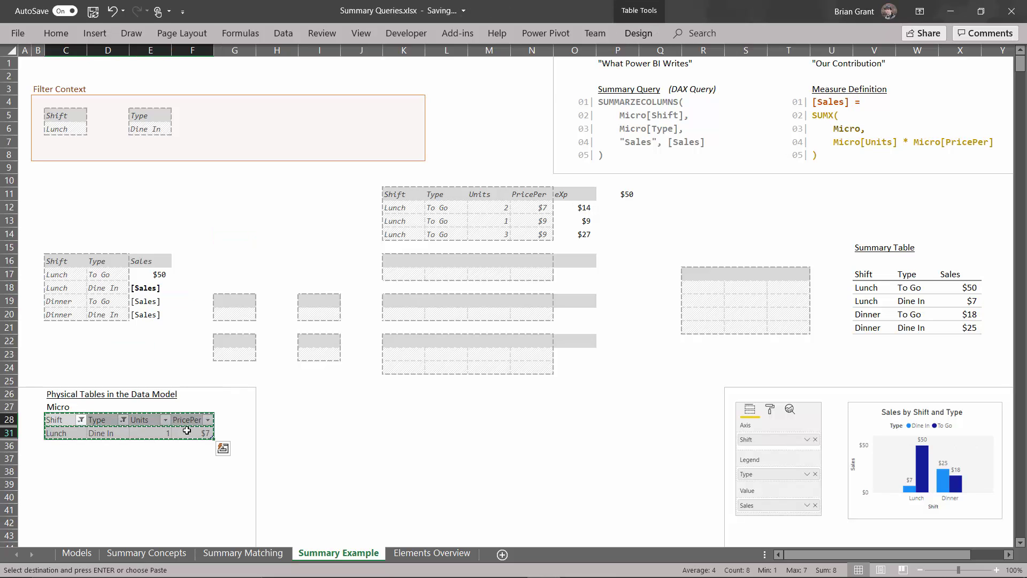
pyautogui.click(404, 261)
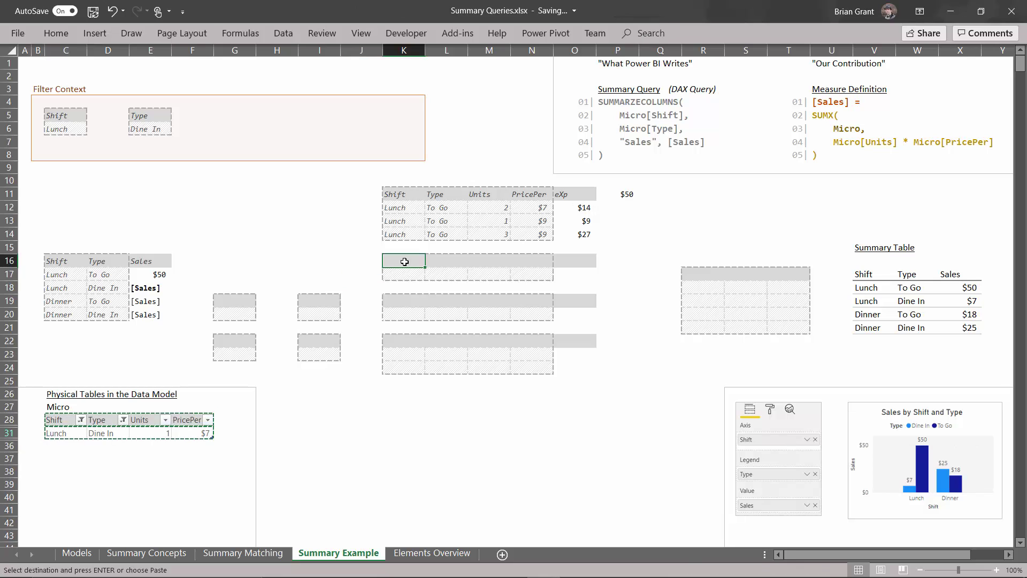
pyautogui.hotkey('ctrl', 'alt', 'v')
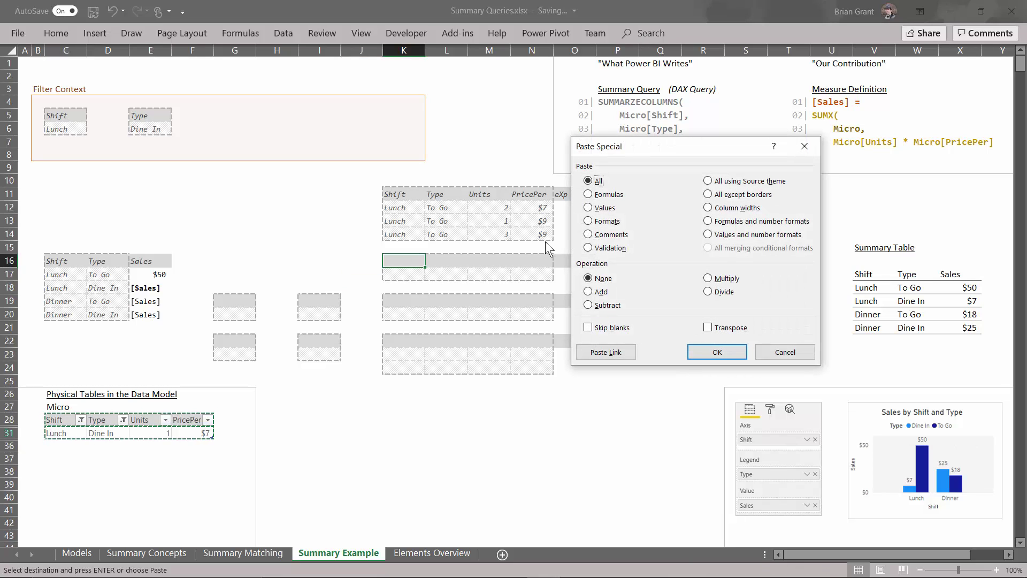
pyautogui.click(747, 235)
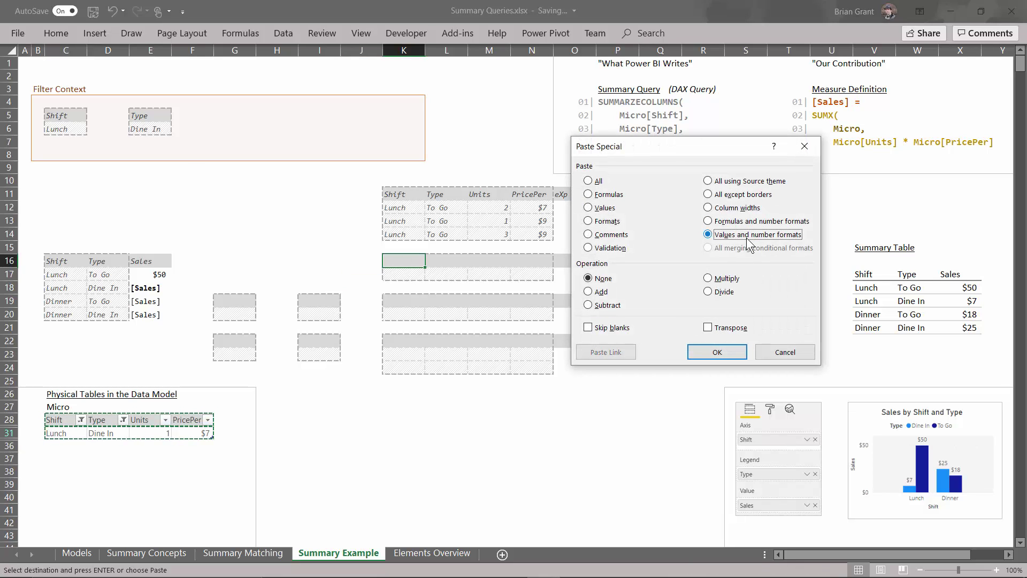
pyautogui.click(716, 351)
pyautogui.click(317, 238)
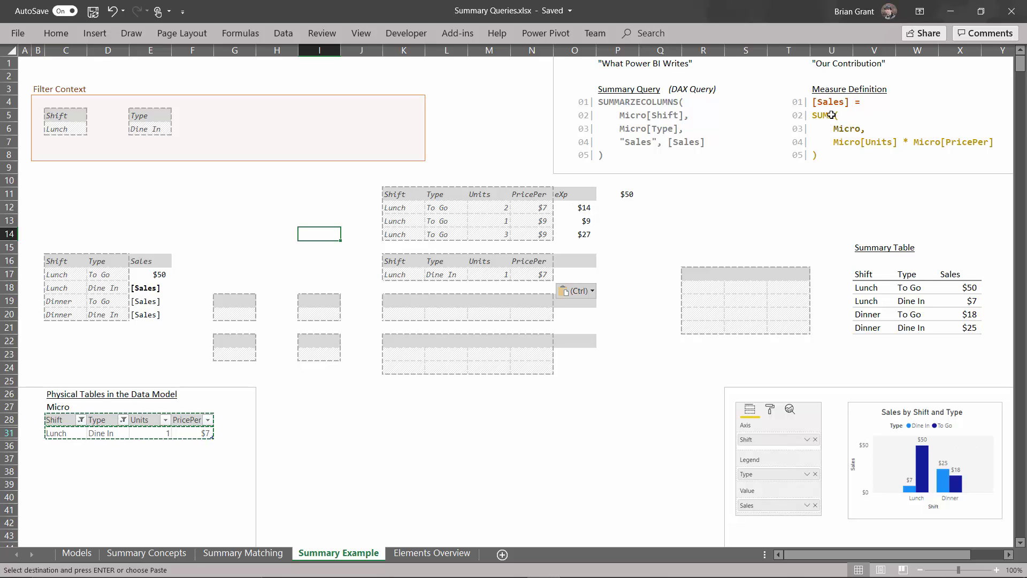
# Add the header eXp in O16 and multiply Units by PricePer beneath it in O17 with =M17*N17
pyautogui.click(568, 259)
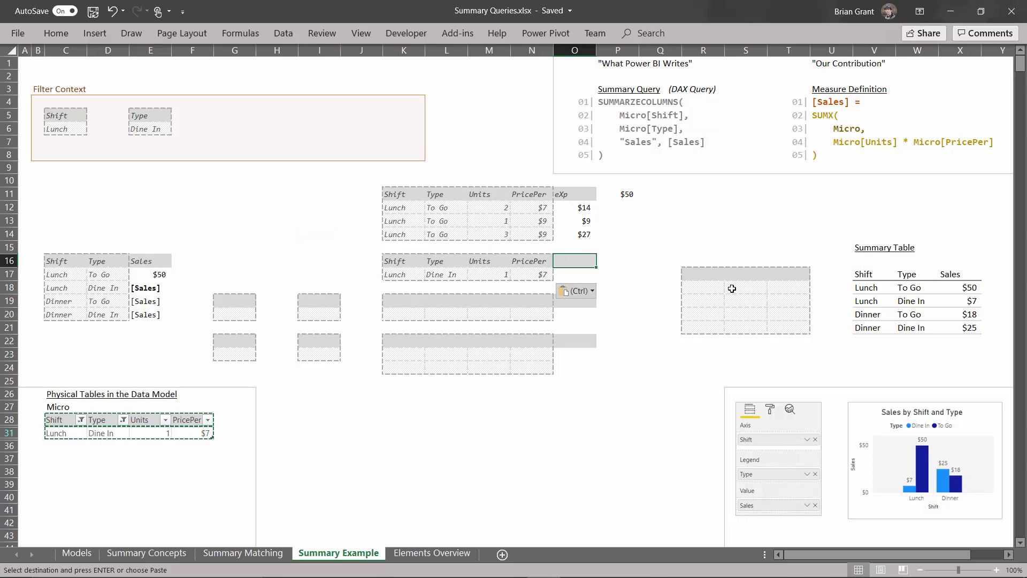
pyautogui.write('eXp')
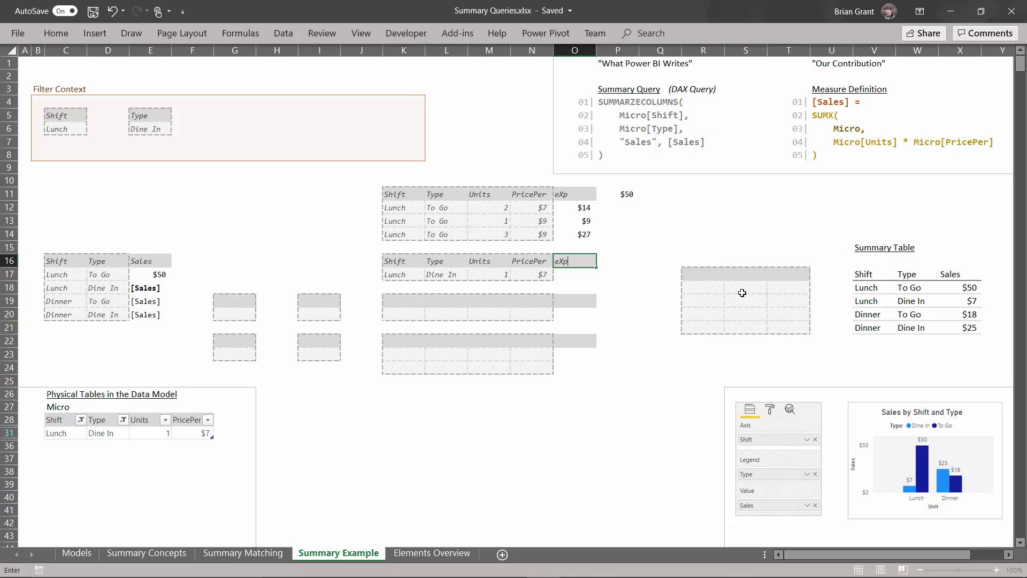
pyautogui.press('Return')
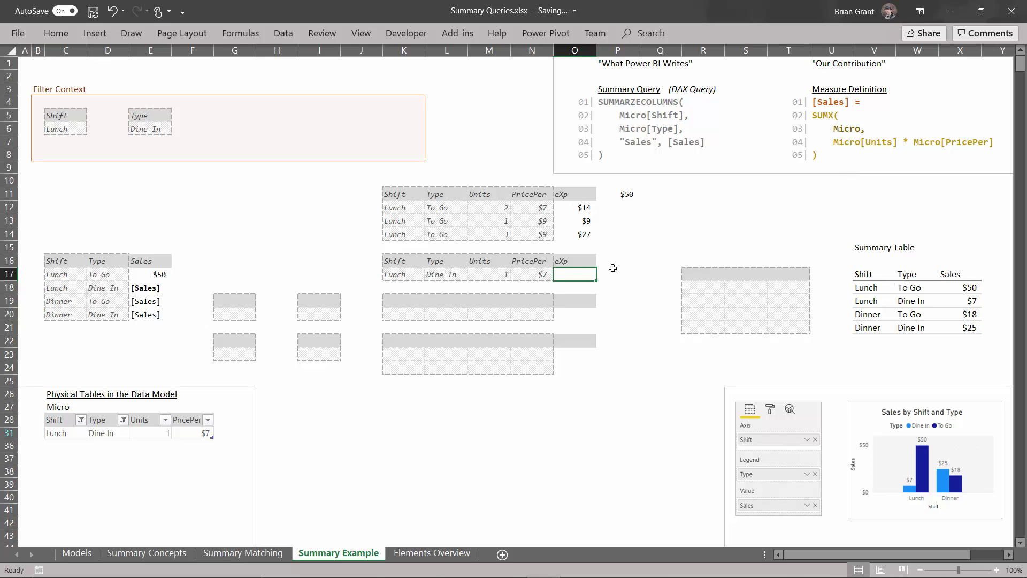
pyautogui.write('=')
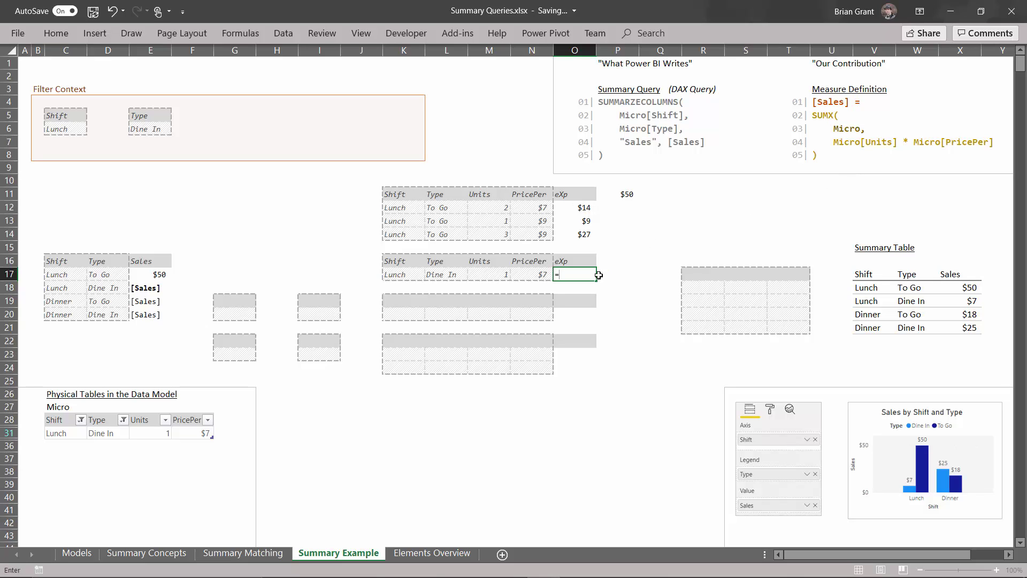
pyautogui.click(503, 275)
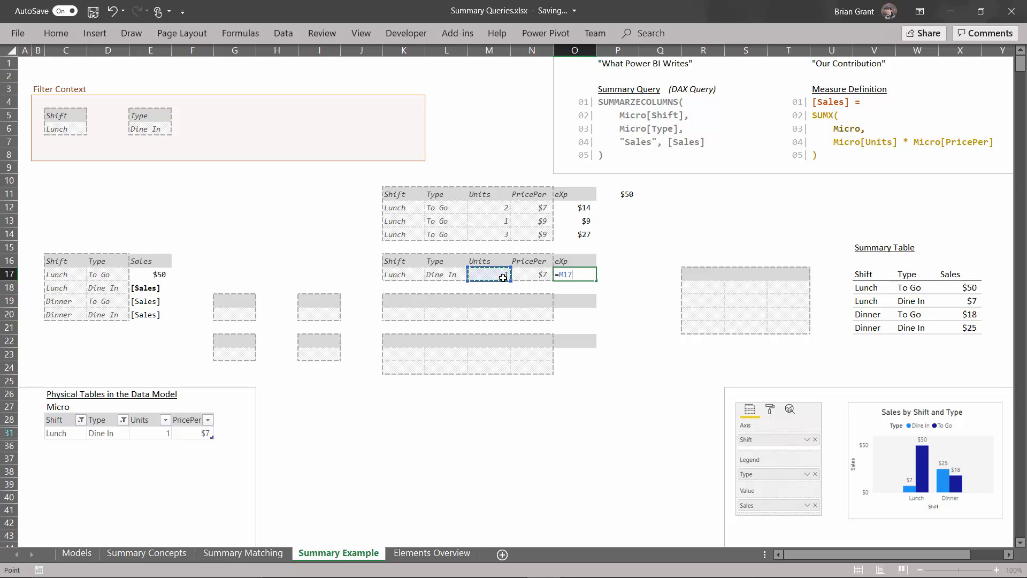
pyautogui.write('*')
pyautogui.click(532, 280)
pyautogui.press('Return')
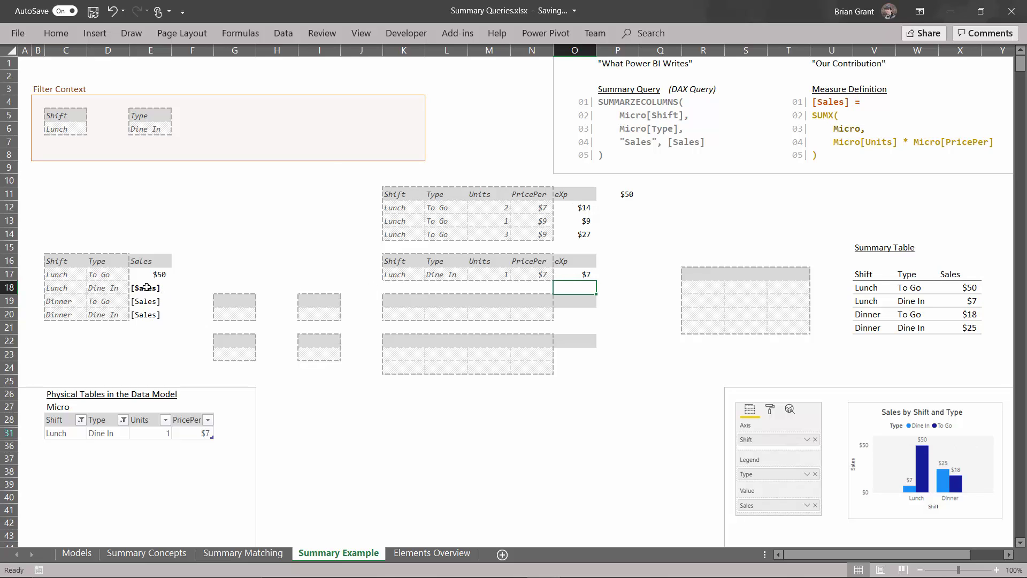
# Sum the Lunch / Dine In eXp column in P16 with the formula =SUM(O17)
pyautogui.click(618, 270)
pyautogui.click(618, 259)
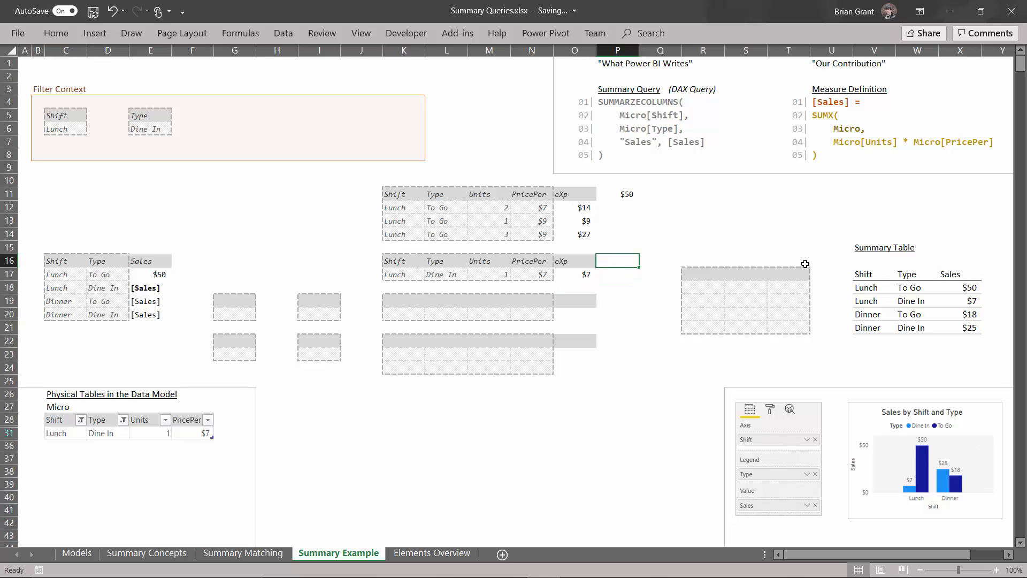
pyautogui.write('=SUM')
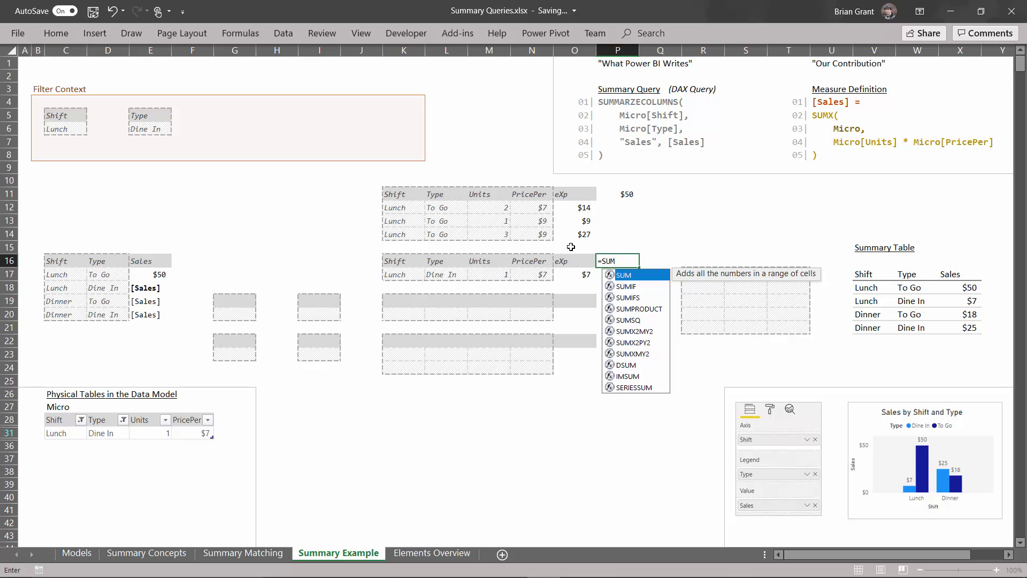
pyautogui.write('(')
pyautogui.click(575, 272)
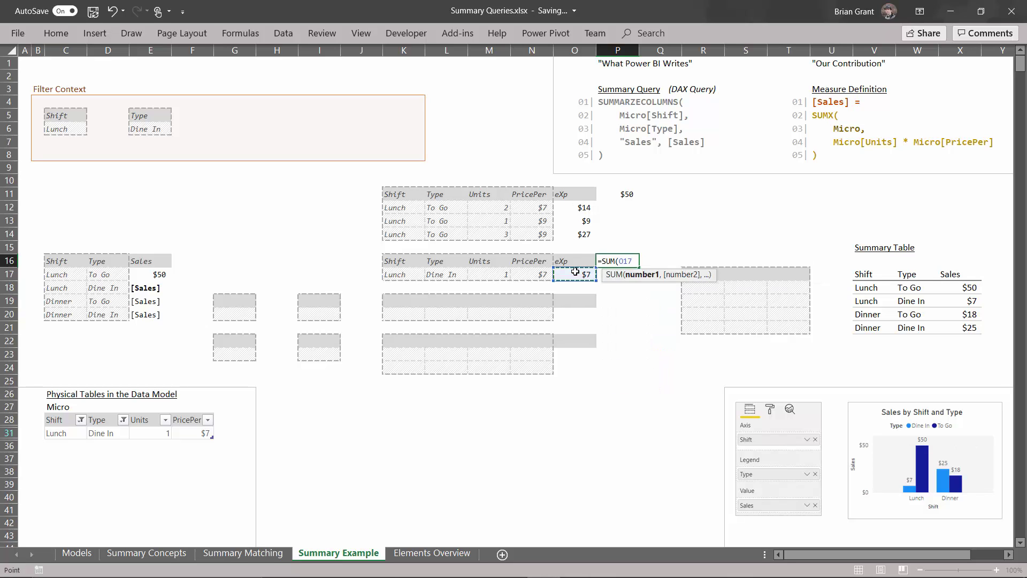
pyautogui.press('Return')
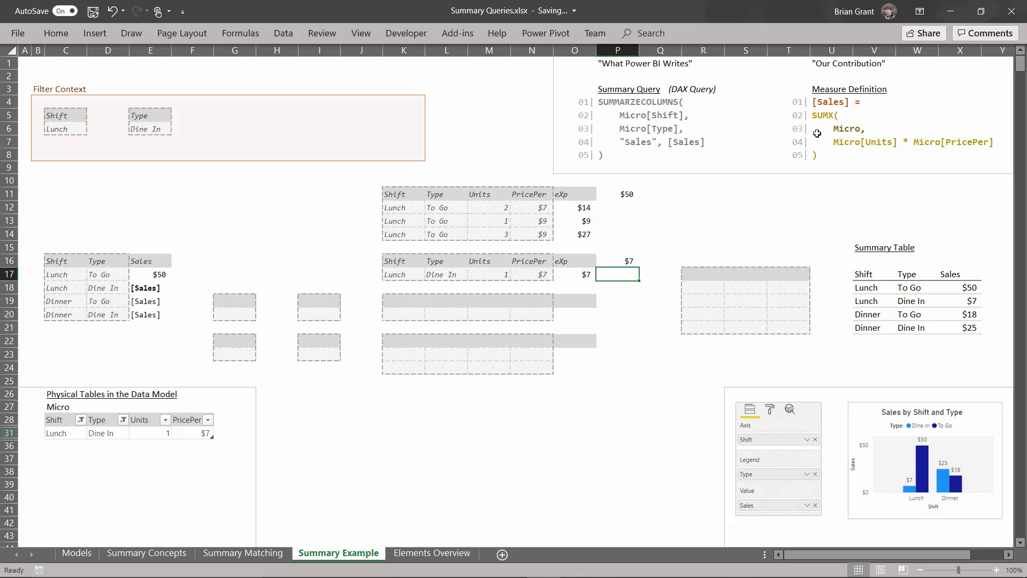
# Enter 7 as the Lunch / Dine In sales in E18, remove its bold, and bold the Dinner / To Go [Sales] cell E19
pyautogui.click(156, 288)
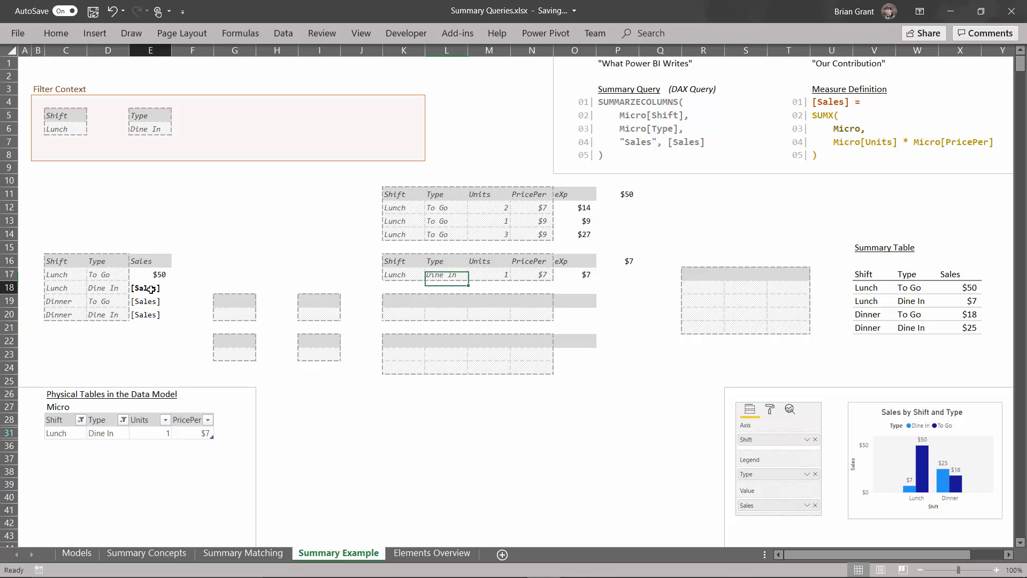
pyautogui.write('7')
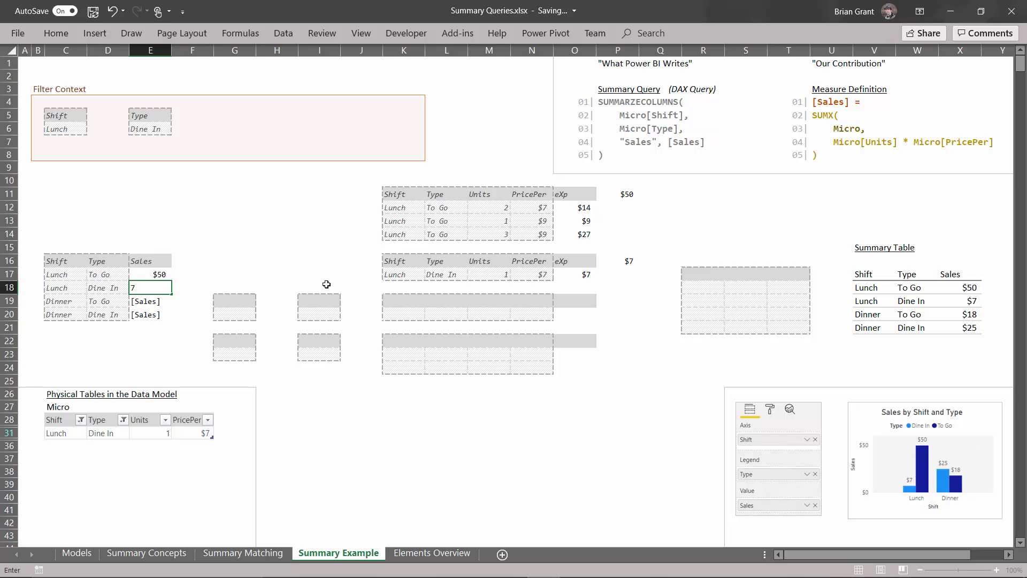
pyautogui.press('Return')
pyautogui.click(158, 290)
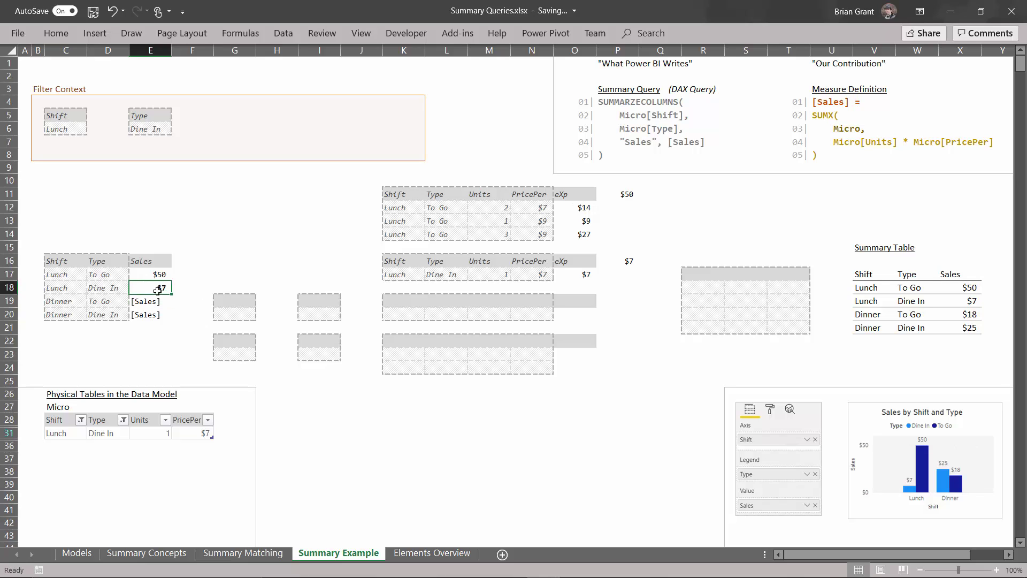
pyautogui.click(157, 301)
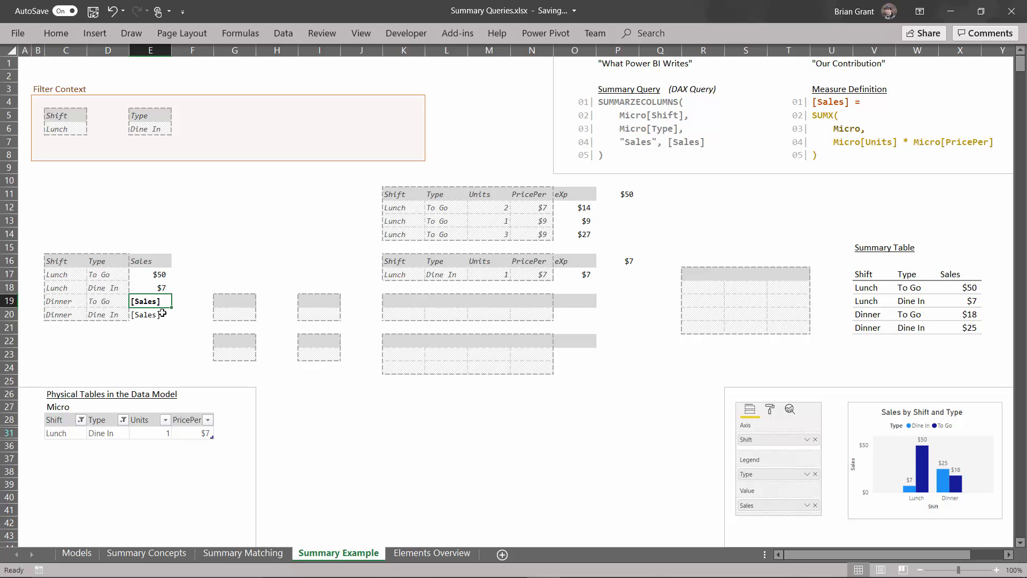
# Clear the Shift/Lunch and Type/Dine In blocks, including their formatting, from the Filter Context box
pyautogui.click(229, 125)
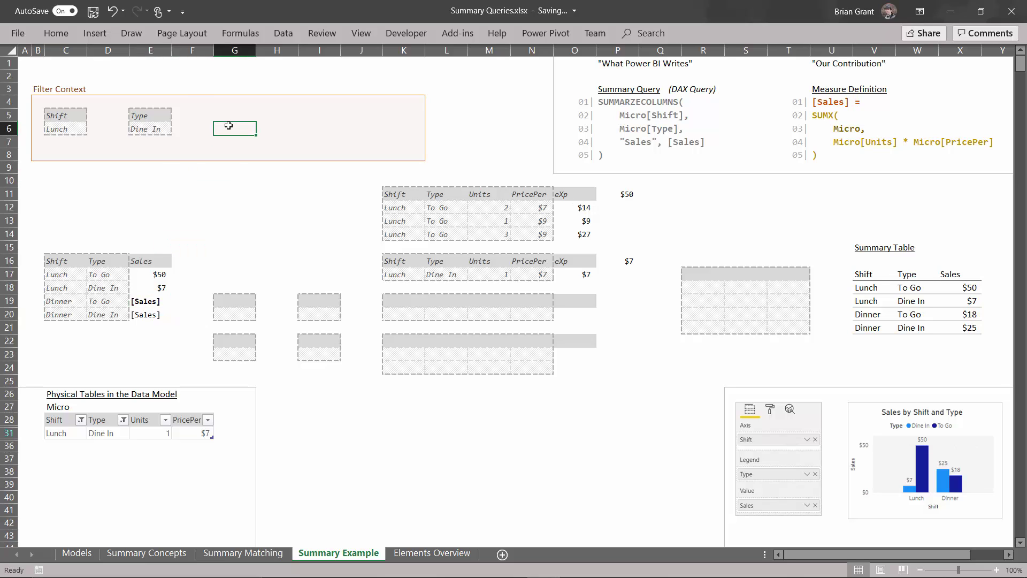
pyautogui.hotkey('ctrl', 'c')
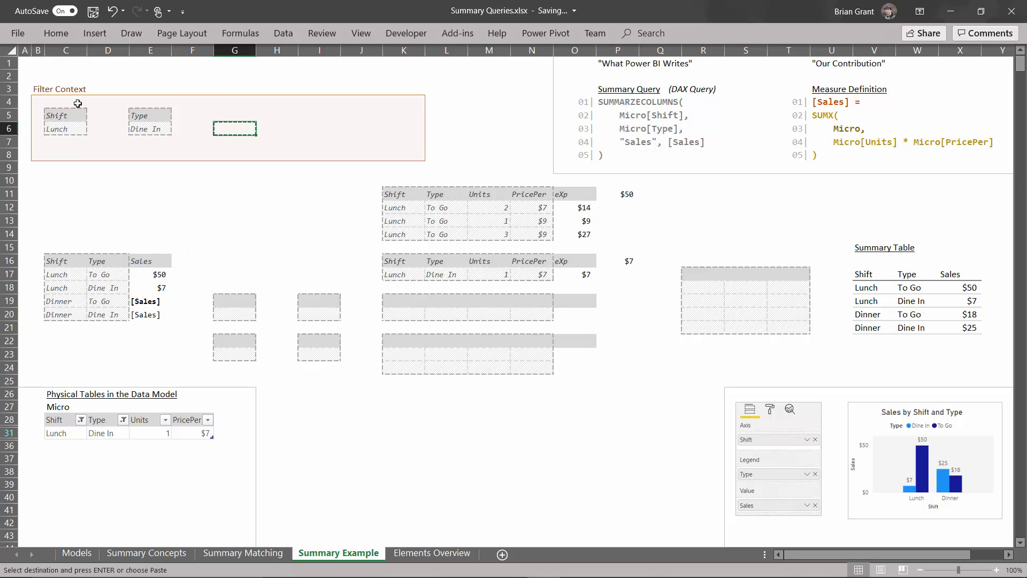
pyautogui.moveTo(77, 118); pyautogui.dragTo(203, 131)
pyautogui.hotkey('ctrl', 'v')
pyautogui.hotkey('ctrl', 'z')
pyautogui.click(302, 145)
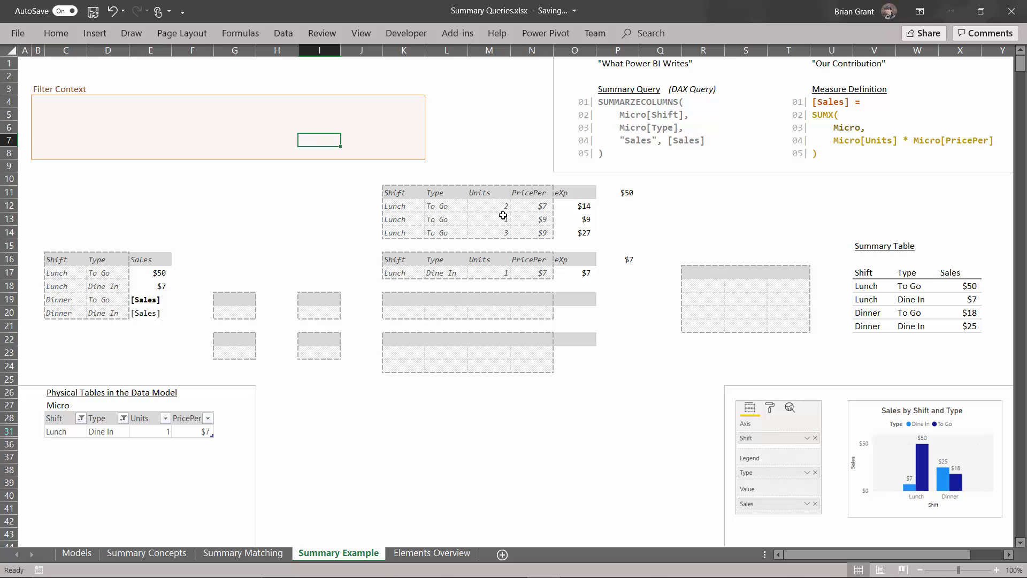
# Enter the header Shift in G19 with the value Dinner beneath it in G20
pyautogui.click(227, 307)
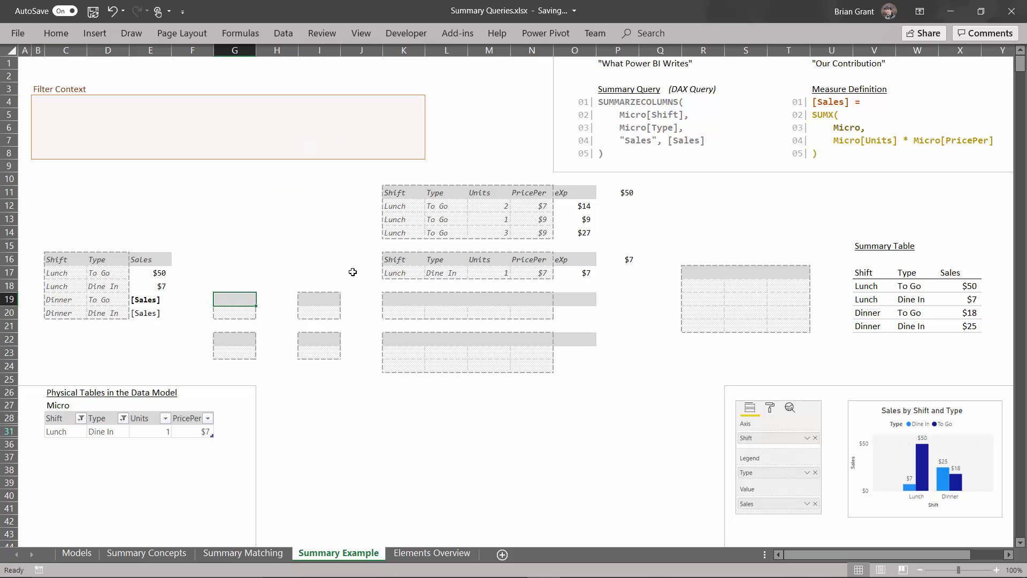
pyautogui.write('Shift')
pyautogui.press('Return')
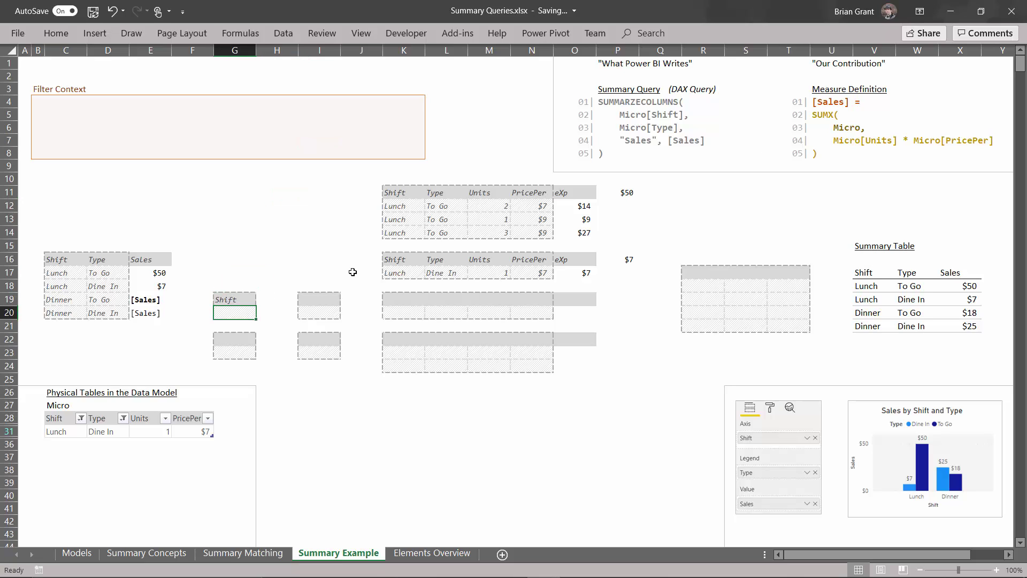
pyautogui.write('Din')
# Enter the header Type in I19 with the value To Go beneath it in I20
pyautogui.press('Right')
pyautogui.press('Right')
pyautogui.press('Up')
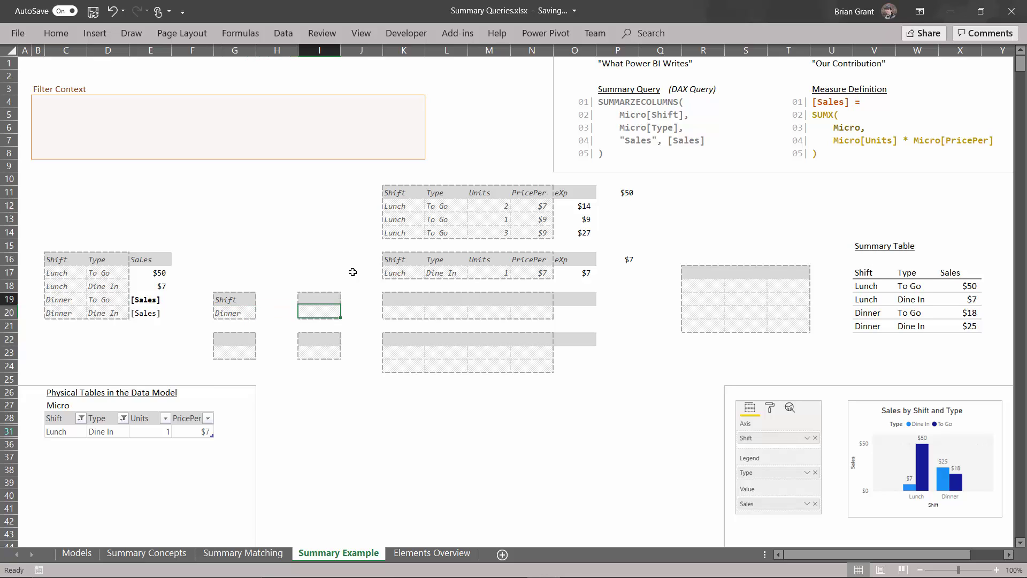
pyautogui.press('Left')
pyautogui.press('Right')
pyautogui.write('Typ')
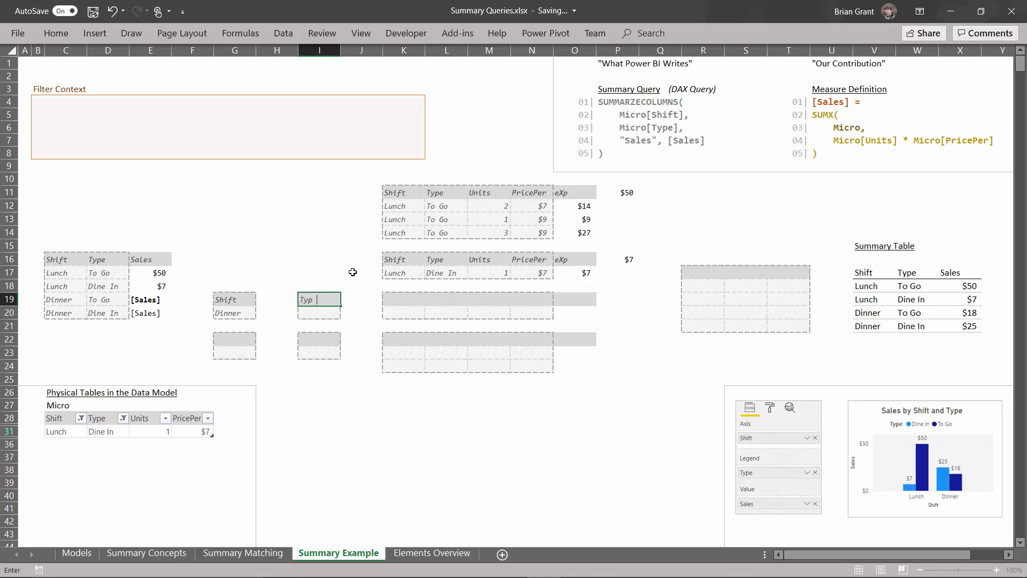
pyautogui.write('e')
pyautogui.press('Return')
pyautogui.write('To Go')
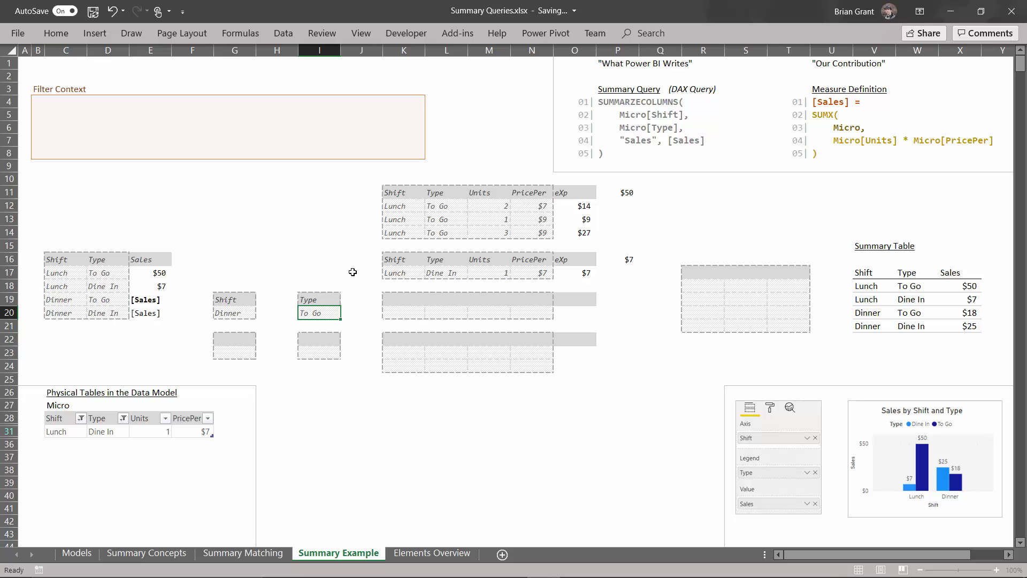
pyautogui.press('Return')
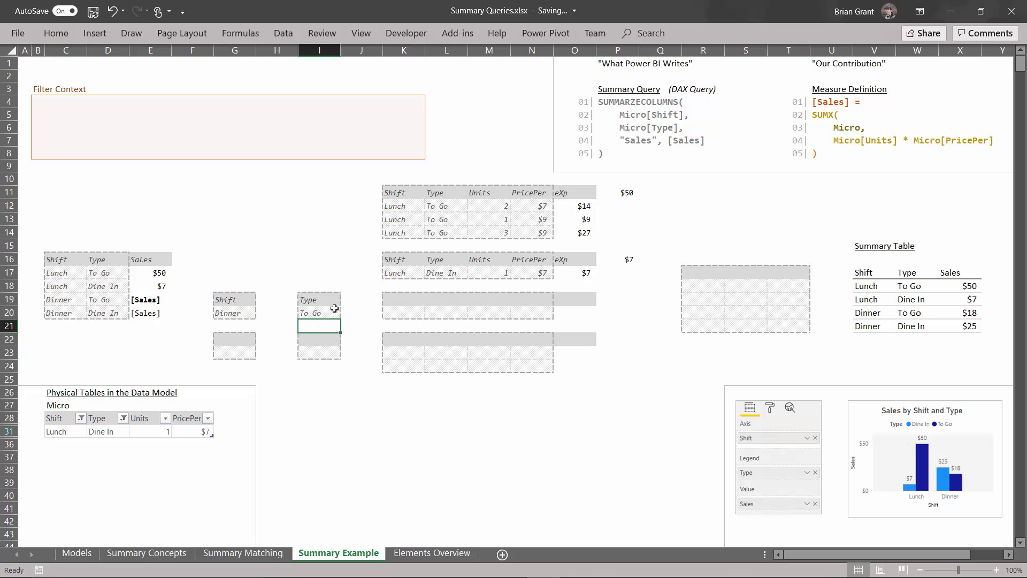
# Move the Shift/Dinner and Type/To Go blocks into the Filter Context box, at C5:C6 and E5:E6
pyautogui.click(231, 300)
pyautogui.moveTo(231, 300); pyautogui.dragTo(74, 115)
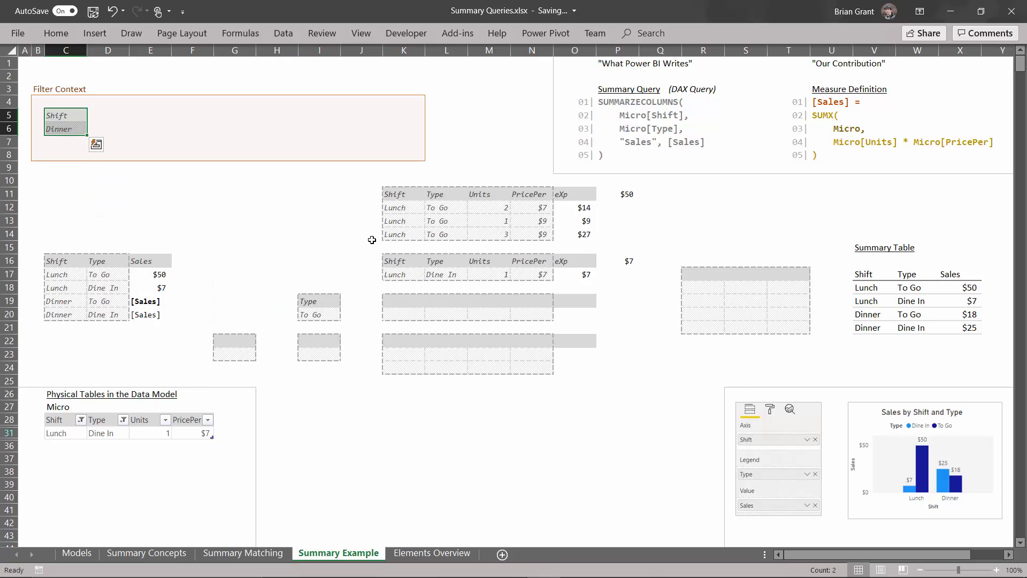
pyautogui.moveTo(327, 301); pyautogui.dragTo(327, 314)
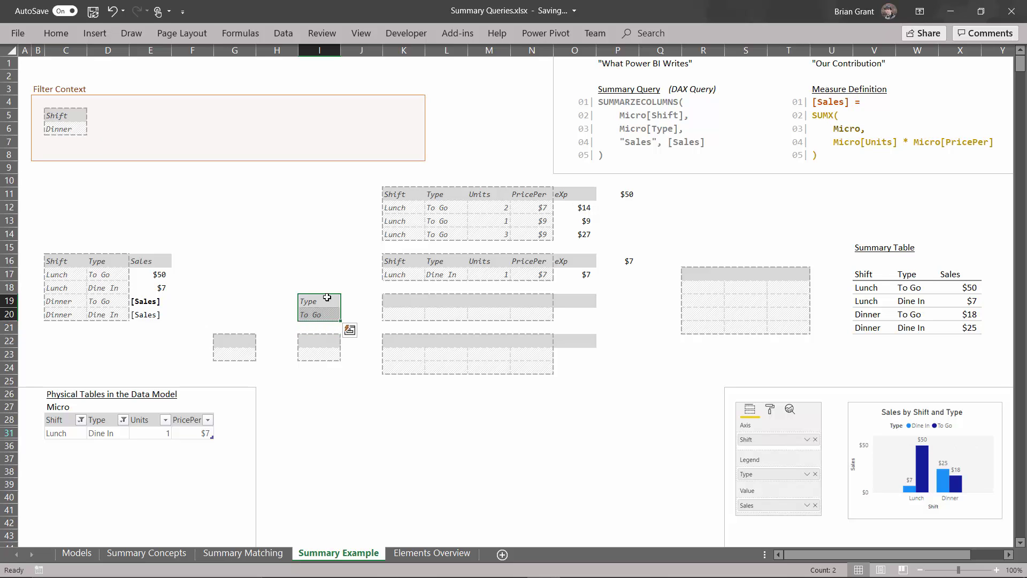
pyautogui.moveTo(327, 297); pyautogui.dragTo(144, 117)
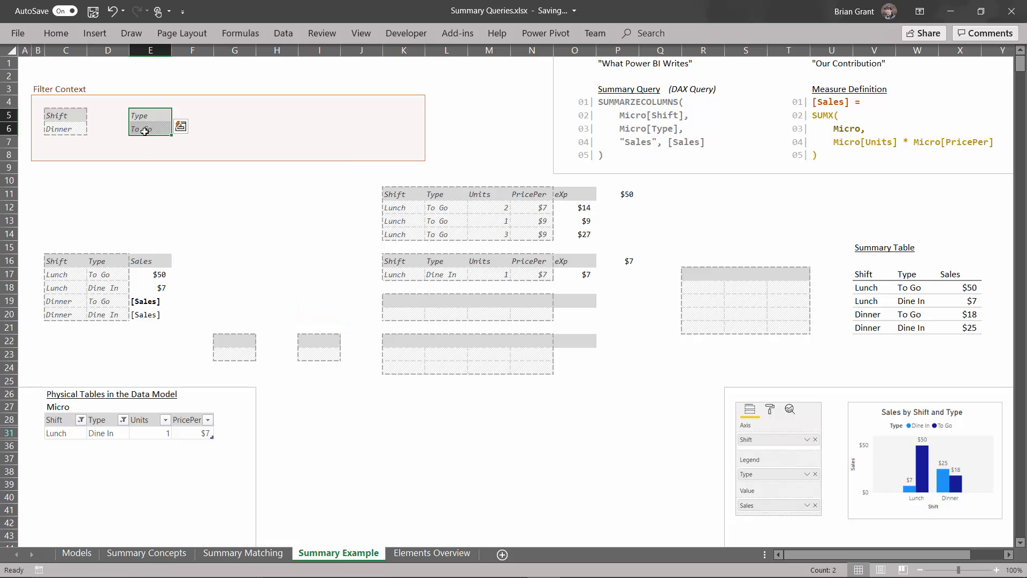
pyautogui.click(286, 229)
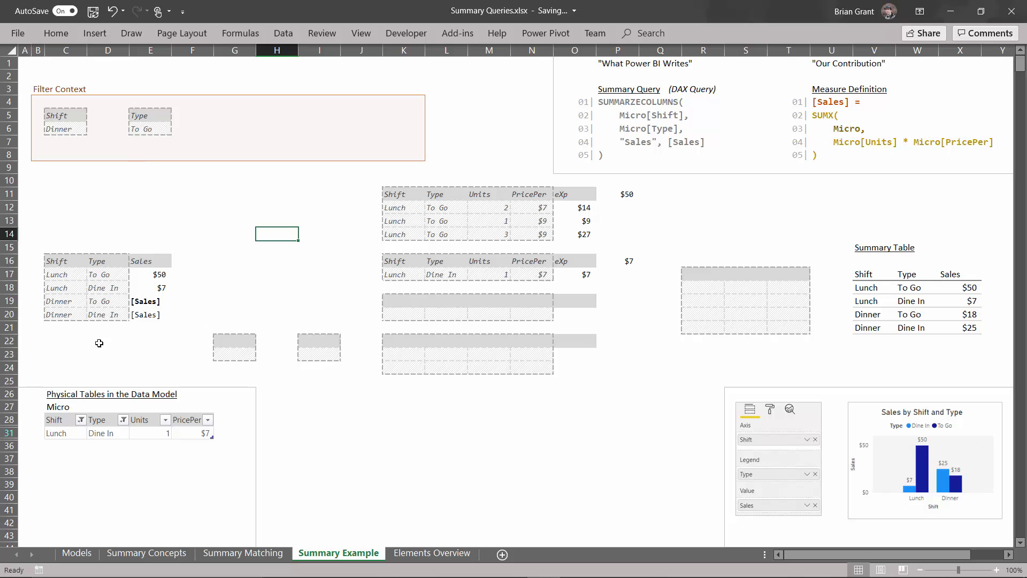
# Change the Micro table's Shift filter to show only Dinner instead of Lunch
pyautogui.click(81, 420)
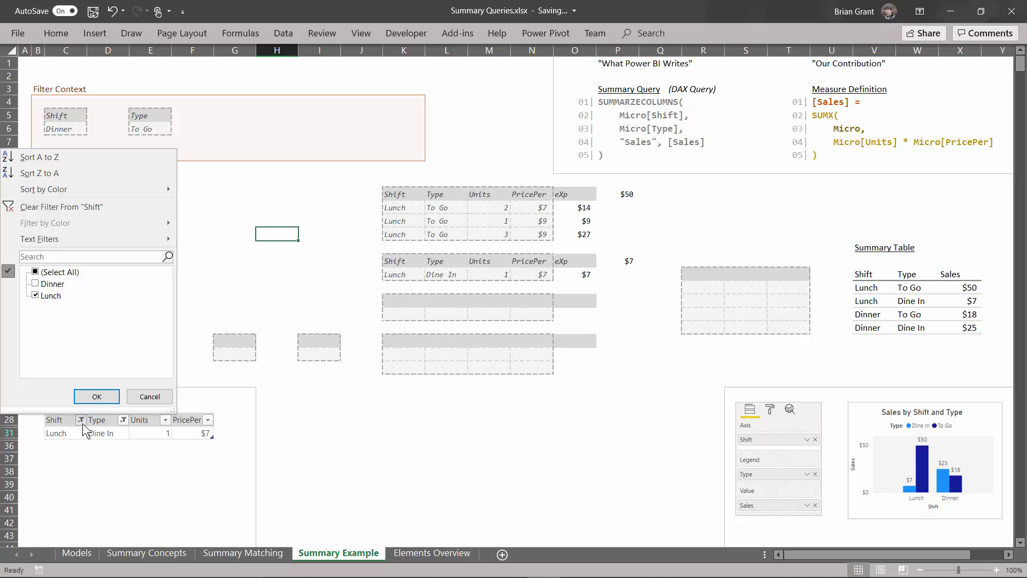
pyautogui.click(52, 284)
pyautogui.click(51, 296)
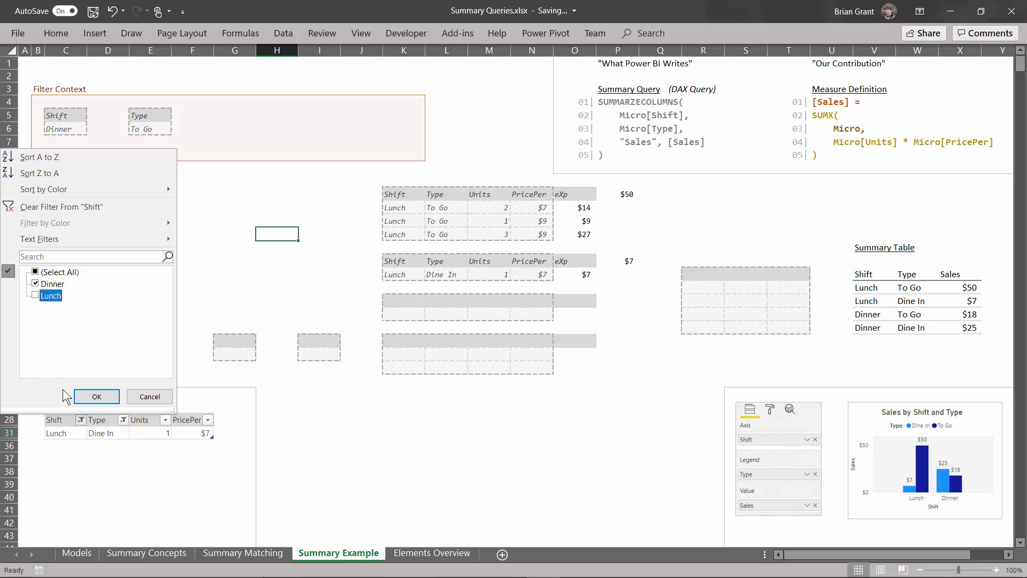
pyautogui.click(97, 397)
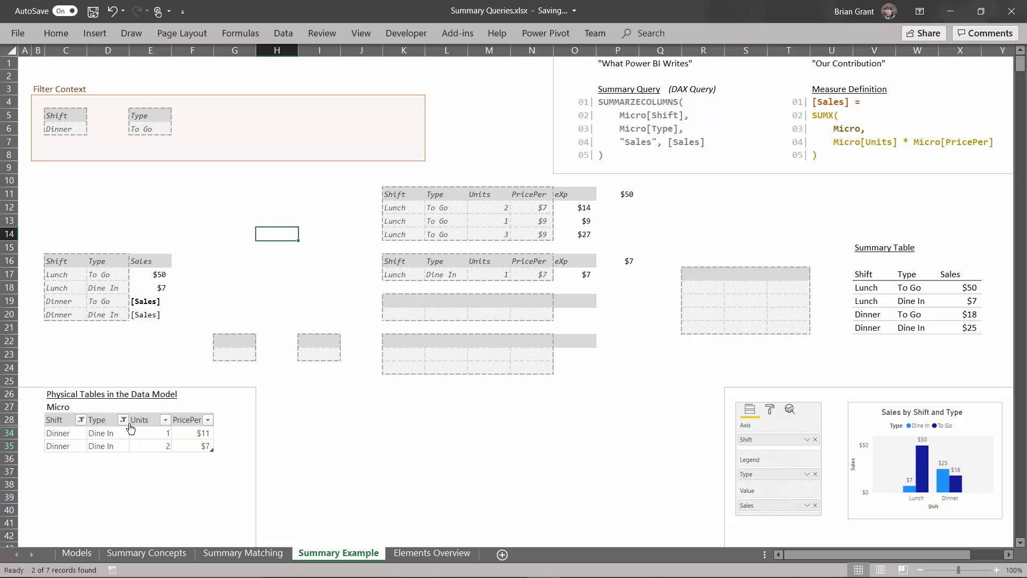
# Change the Micro table's Type filter to show only To Go instead of Dine In
pyautogui.click(123, 420)
pyautogui.click(51, 296)
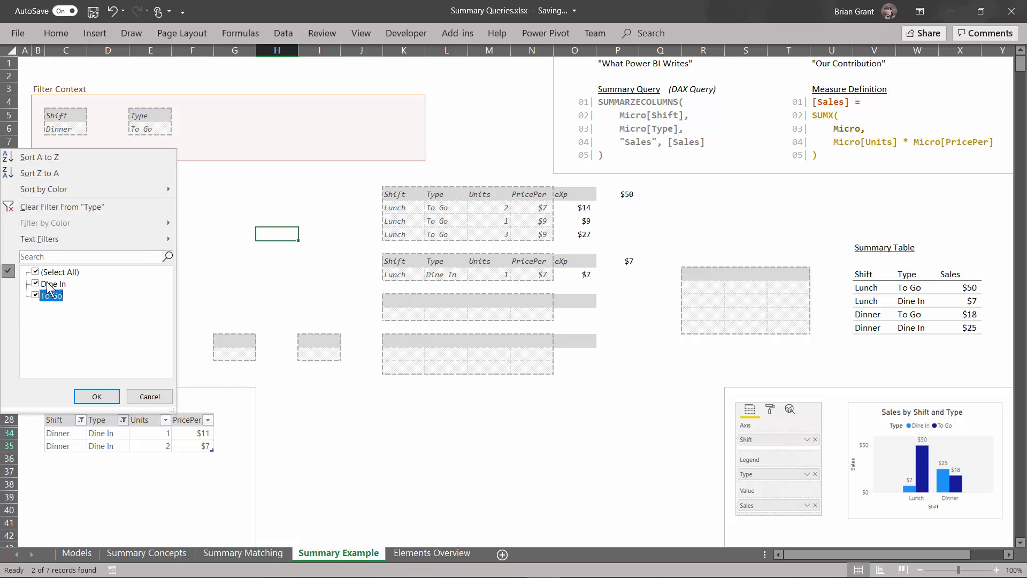
pyautogui.click(49, 284)
pyautogui.click(96, 396)
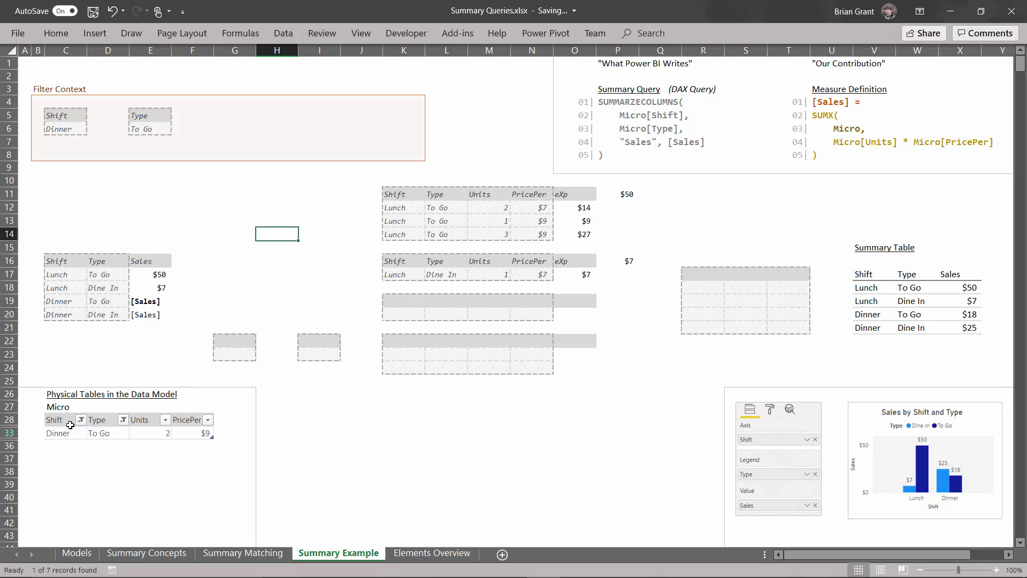
# Copy the filtered Micro table with its headers and paste it at K19 as values and number formats
pyautogui.moveTo(63, 417); pyautogui.dragTo(192, 435)
pyautogui.hotkey('ctrl', 'c')
pyautogui.click(411, 302)
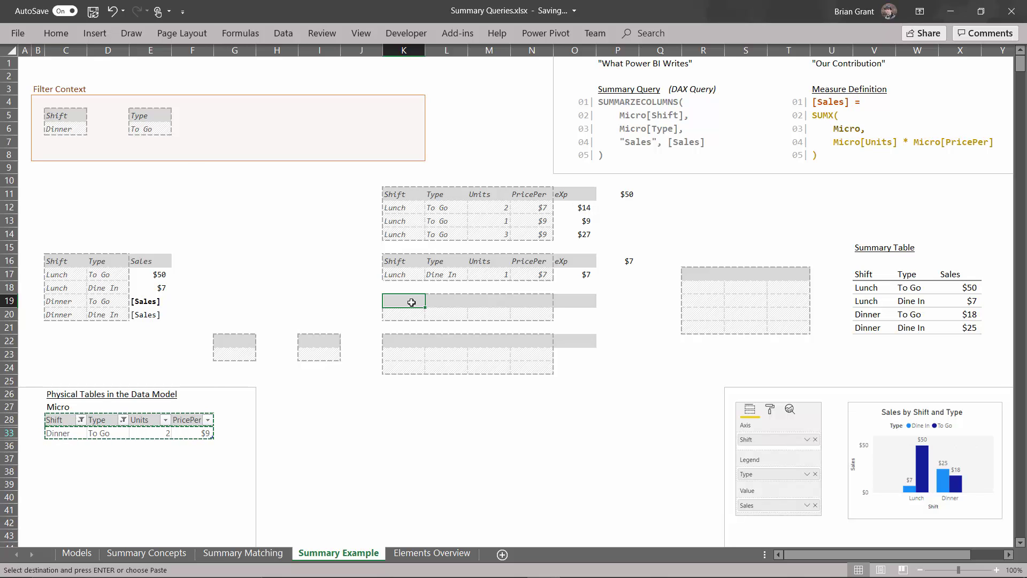
pyautogui.hotkey('ctrl', 'alt', 'v')
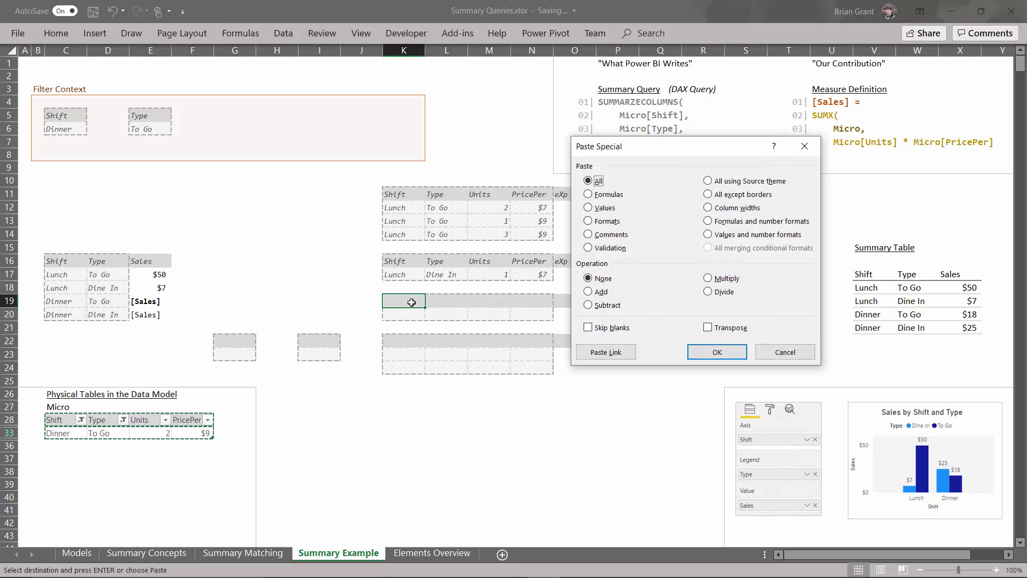
pyautogui.click(759, 236)
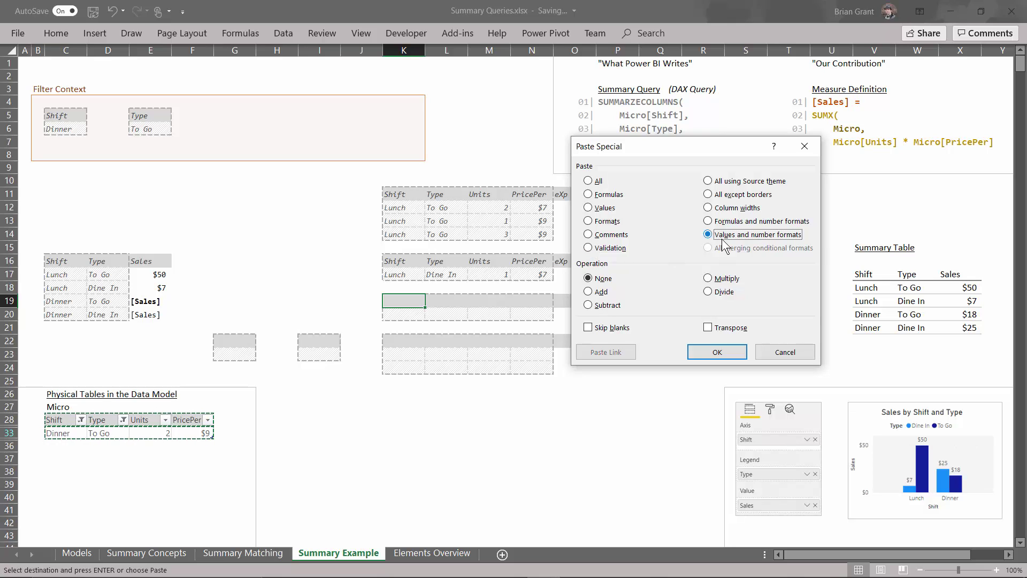
pyautogui.click(728, 352)
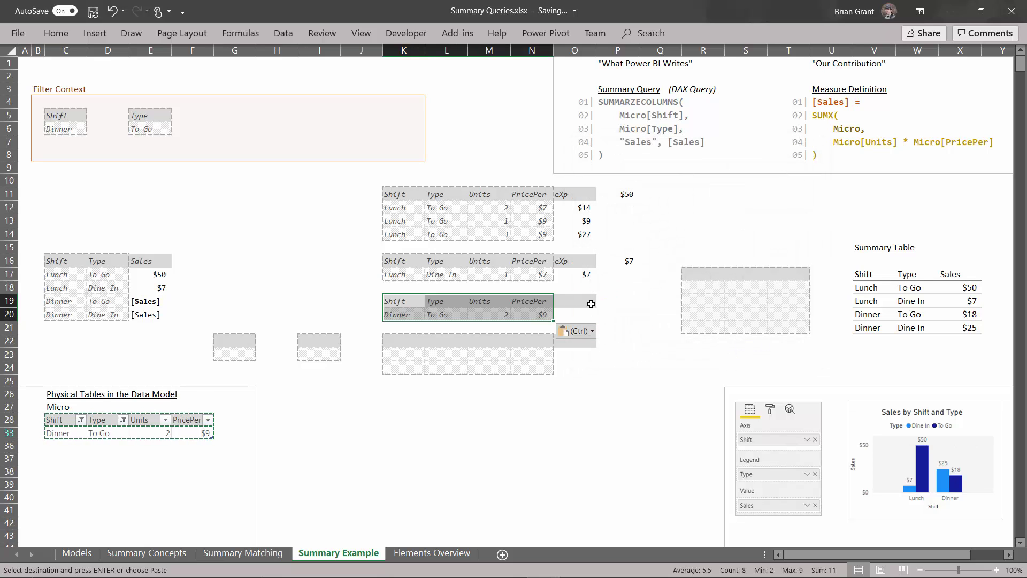
# Add the header eXp in O19 and calculate Units times PricePer in O20 with =M20*N20
pyautogui.click(591, 303)
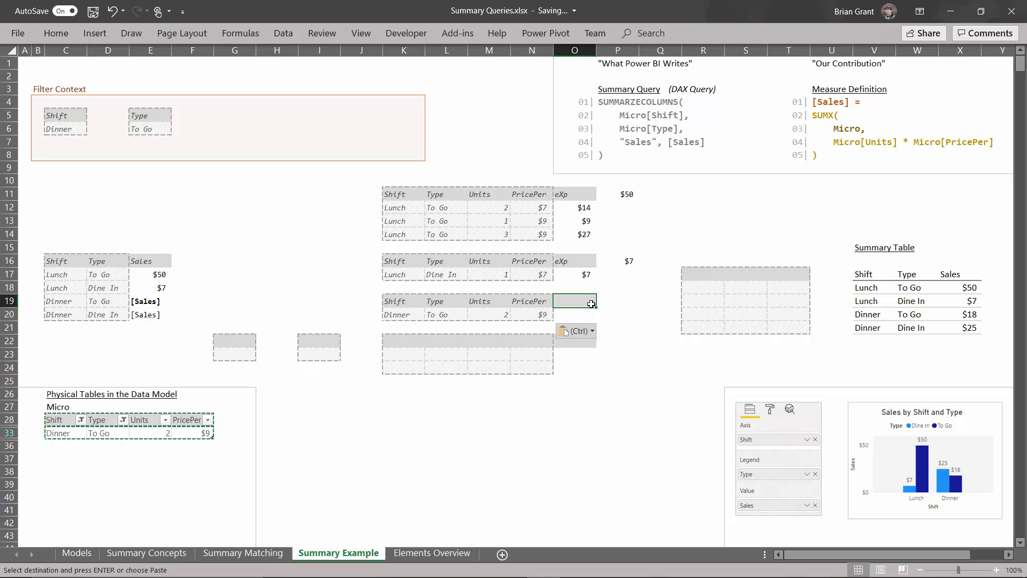
pyautogui.write('eXp')
pyautogui.press('Return')
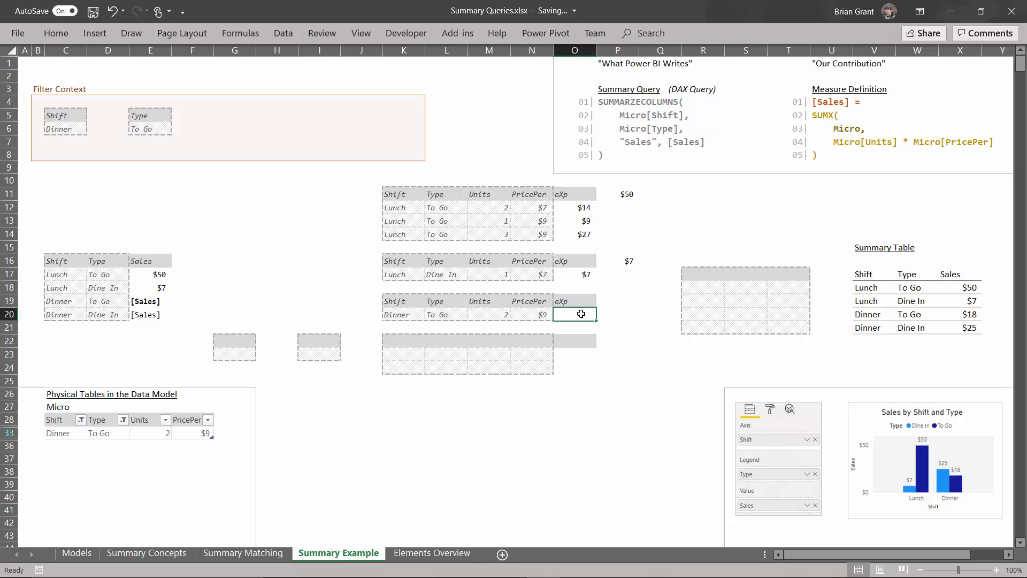
pyautogui.write('=')
pyautogui.click(488, 318)
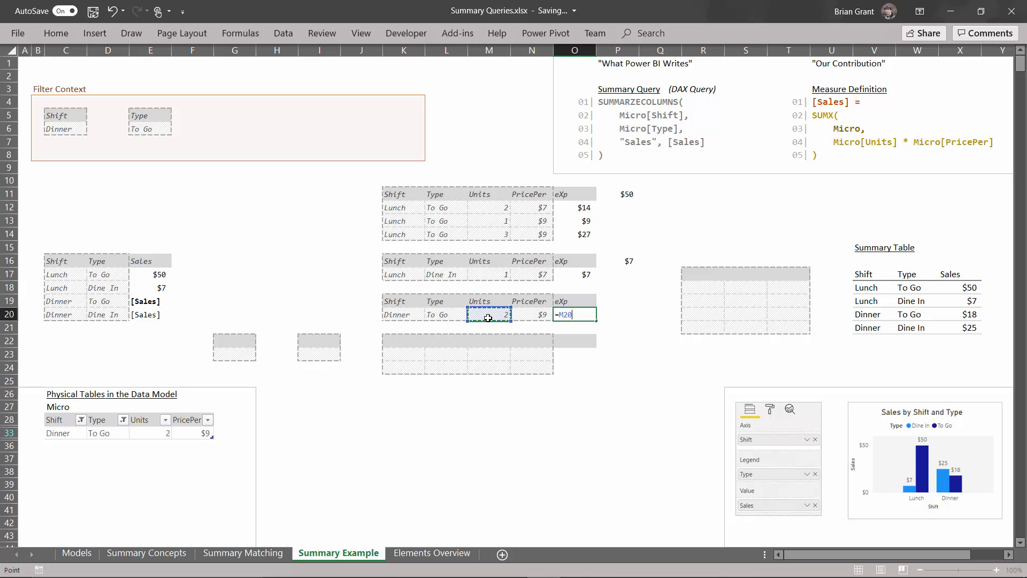
pyautogui.write('*')
pyautogui.click(531, 319)
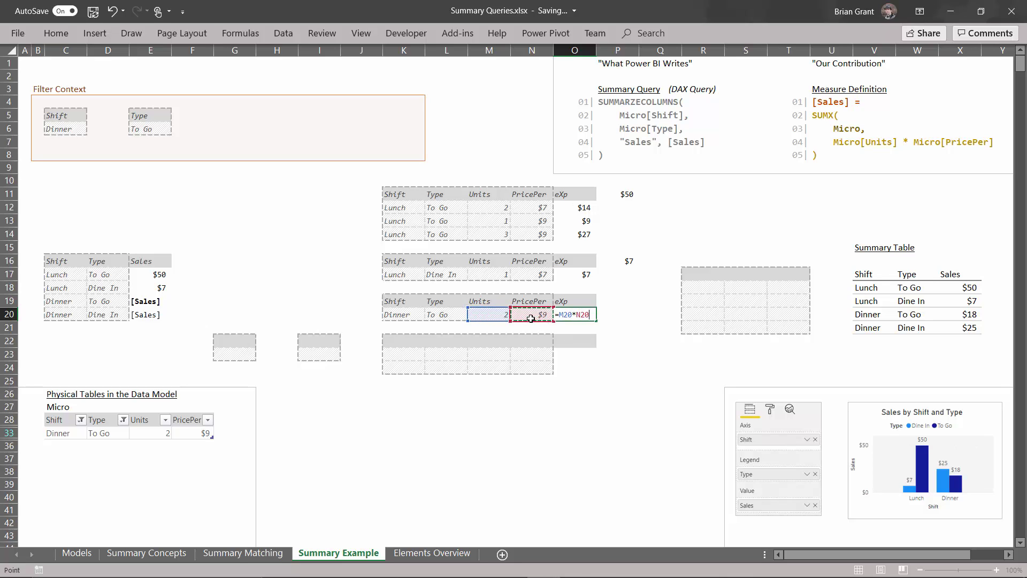
pyautogui.press('Return')
# Sum the Dinner/To Go eXp value from O20 in cell P19
pyautogui.click(620, 303)
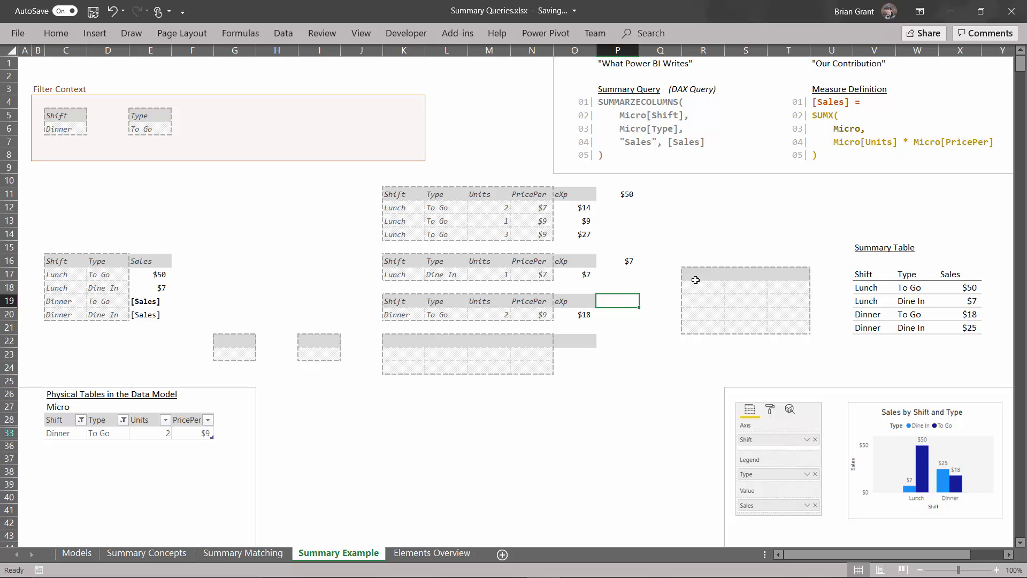
pyautogui.write('=sum(')
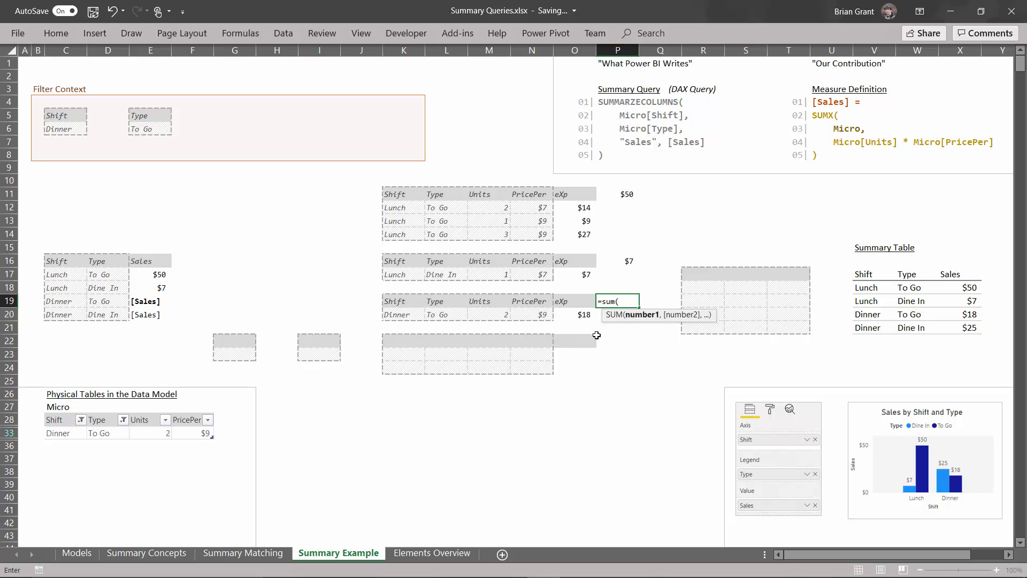
pyautogui.click(579, 315)
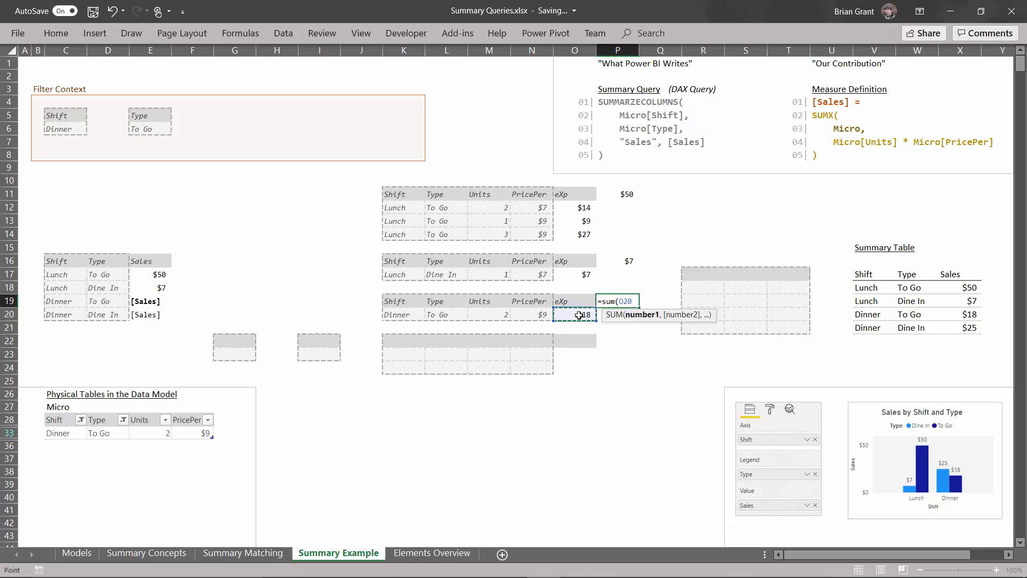
pyautogui.press('Return')
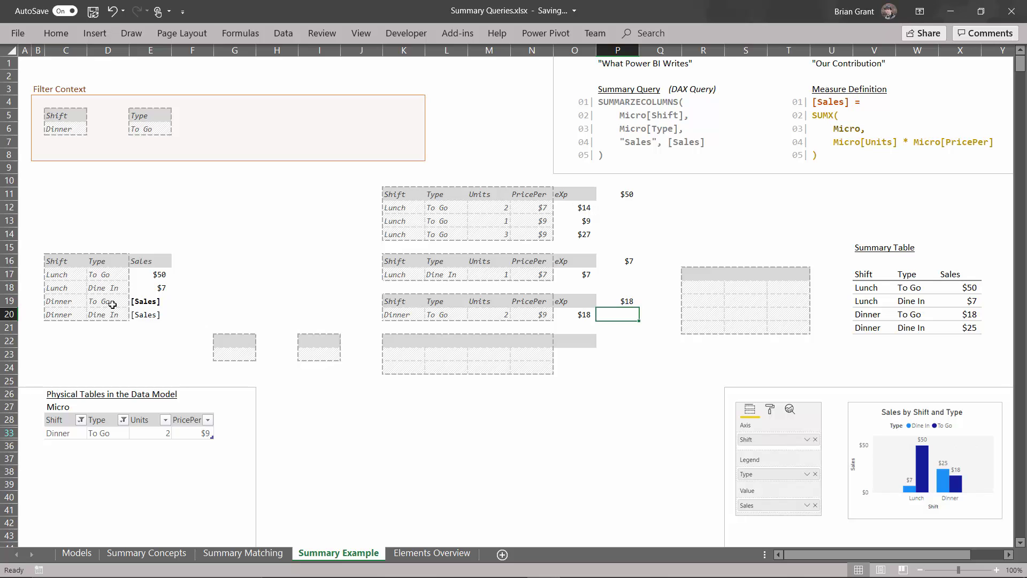
# Enter 18 as the Dinner/To Go Sales in E19, then remove its bold and make [Sales] in E20 bold
pyautogui.click(148, 303)
pyautogui.write('18')
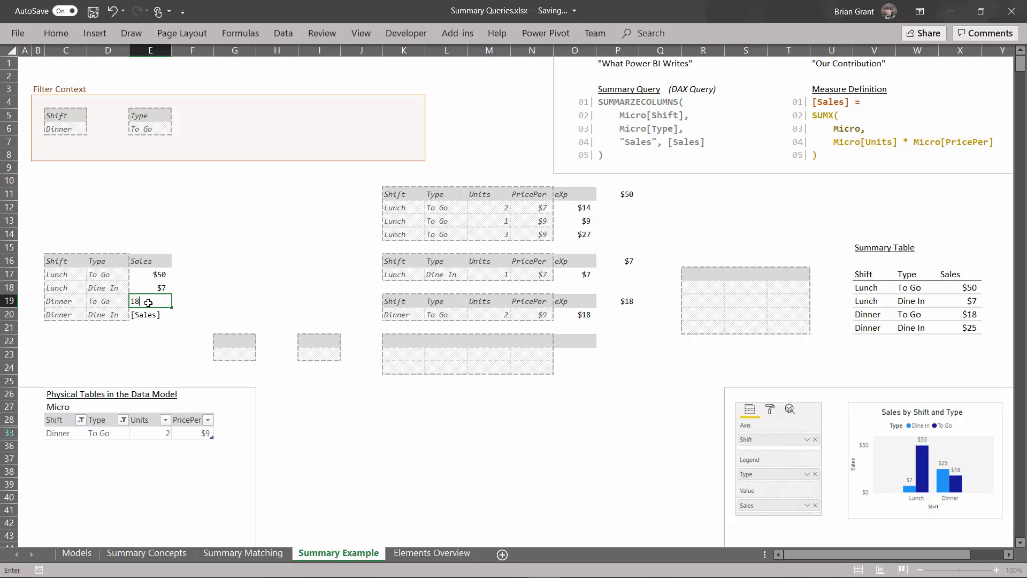
pyautogui.press('Return')
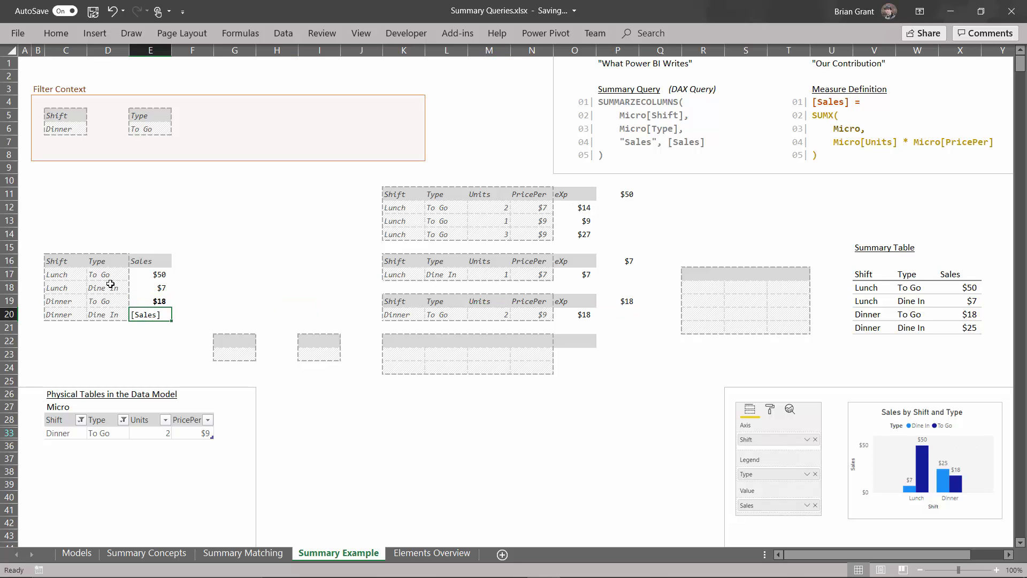
pyautogui.click(138, 303)
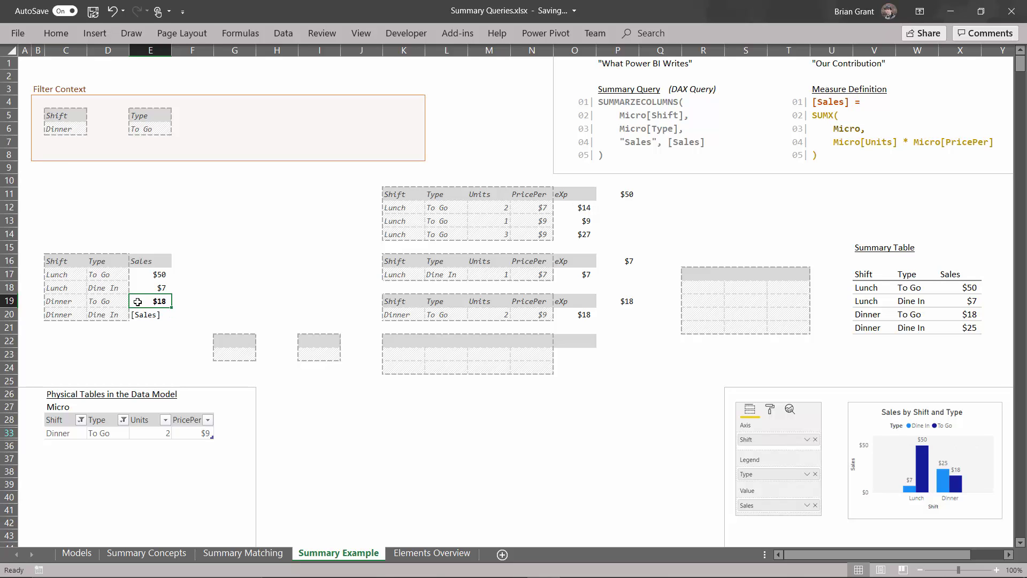
pyautogui.click(138, 316)
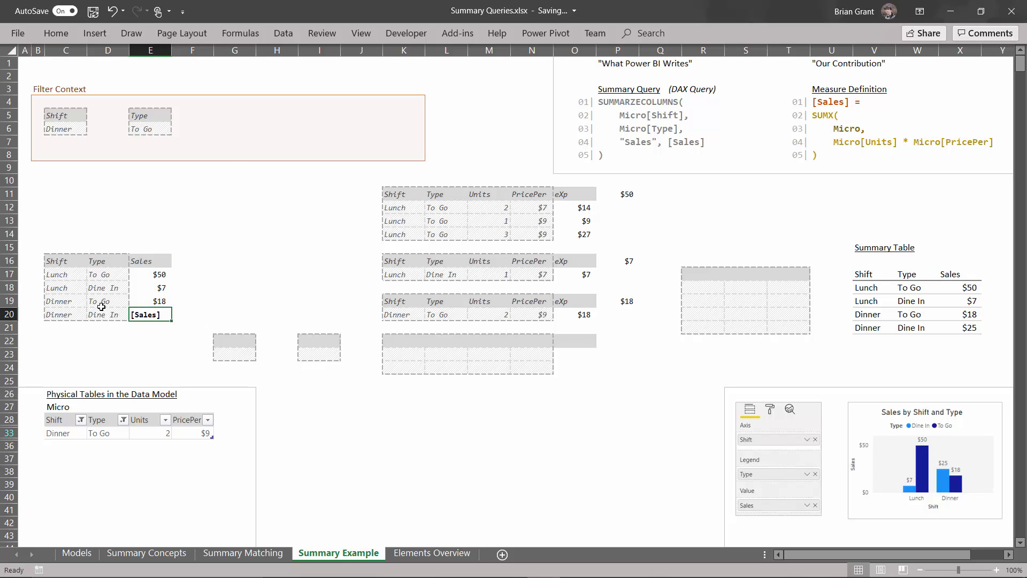
# Clear the Shift and Type blocks in the Filter Context box by pasting blank cell G6 over C5:E6
pyautogui.click(230, 113)
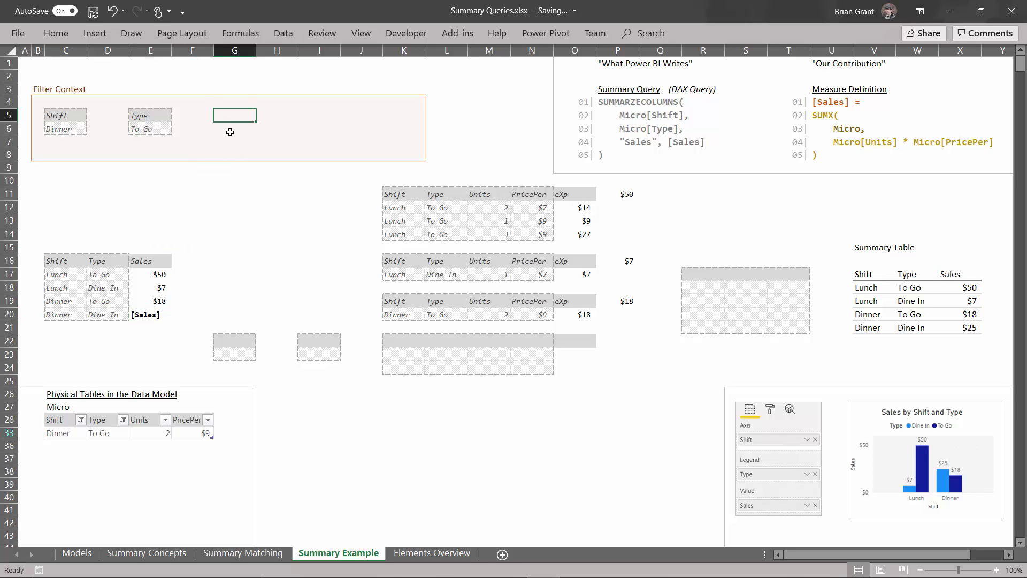
pyautogui.click(230, 132)
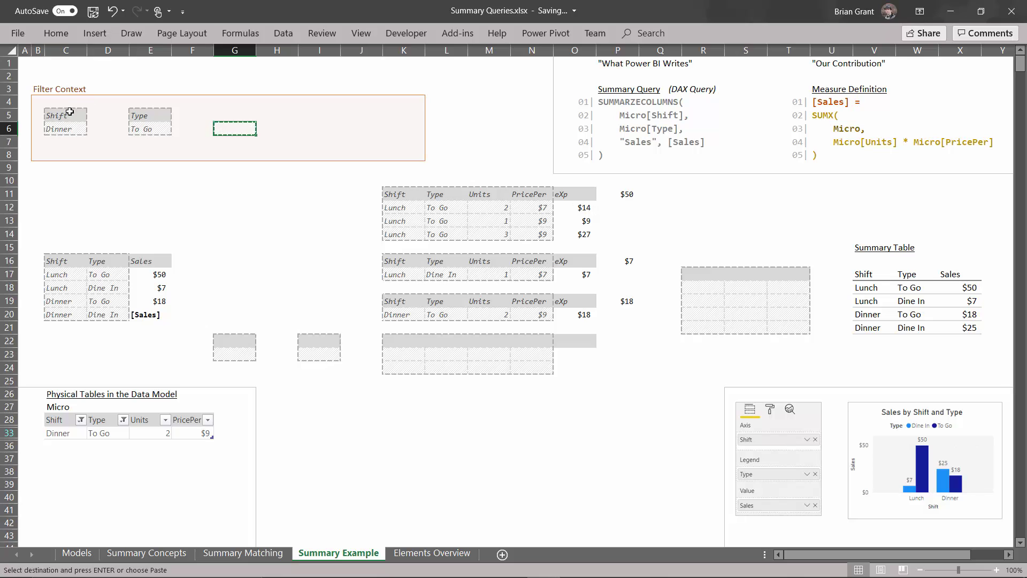
pyautogui.moveTo(69, 113); pyautogui.dragTo(170, 131)
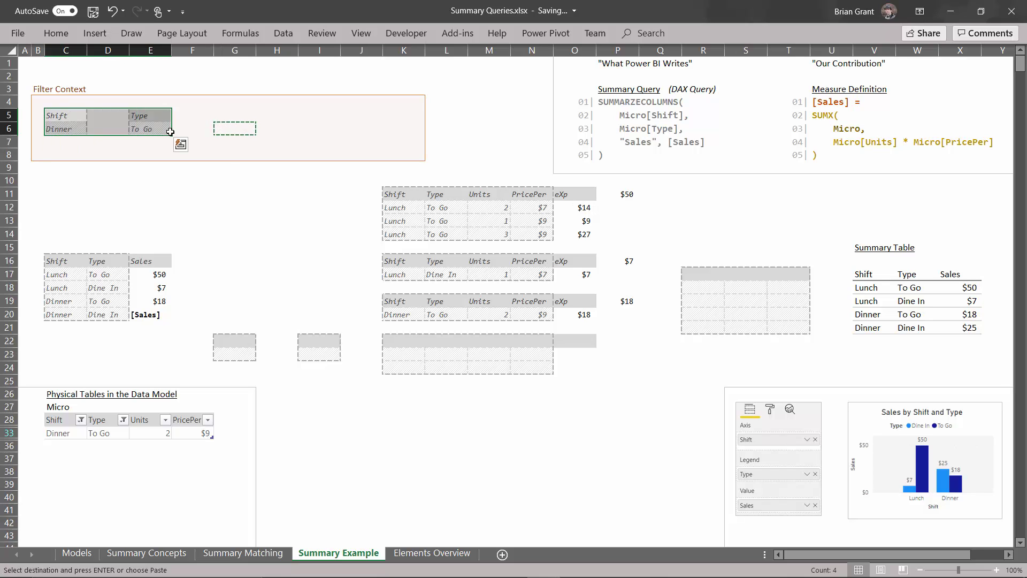
pyautogui.hotkey('ctrl', 'v')
pyautogui.press('Escape')
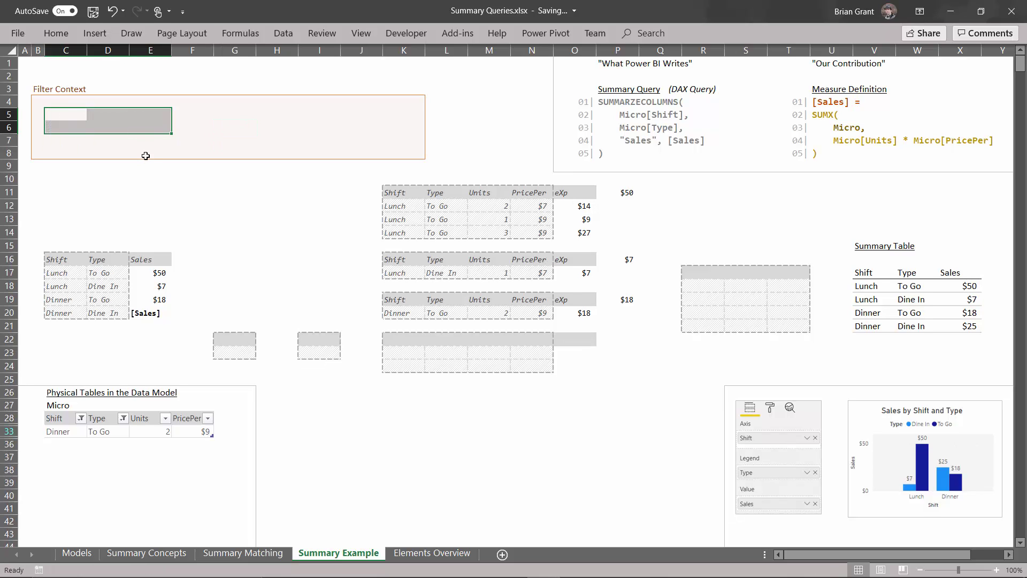
# Enter the header Shift in G22 with the value Dinner beneath it in G23
pyautogui.click(159, 313)
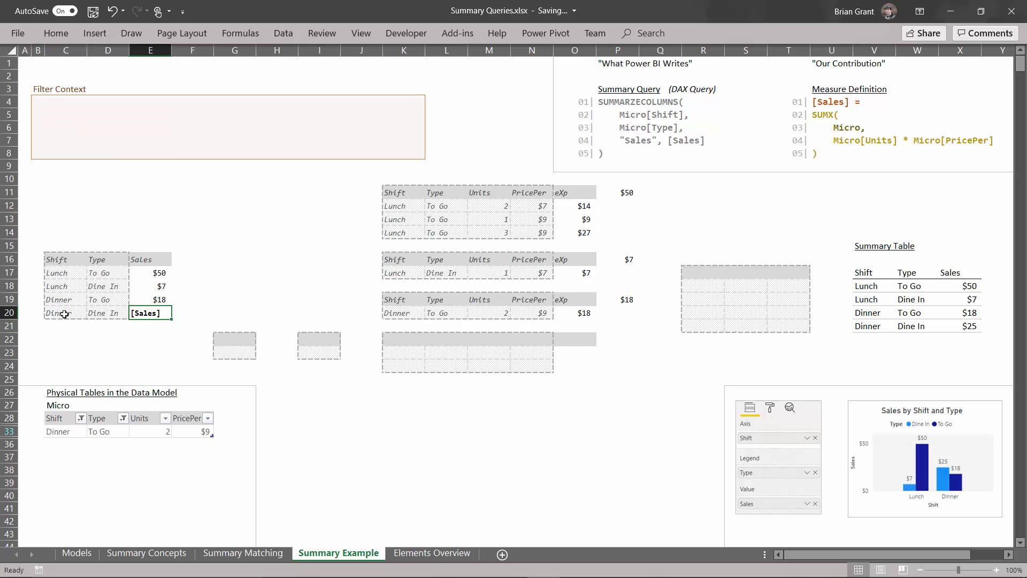
pyautogui.click(229, 344)
pyautogui.write('Shift')
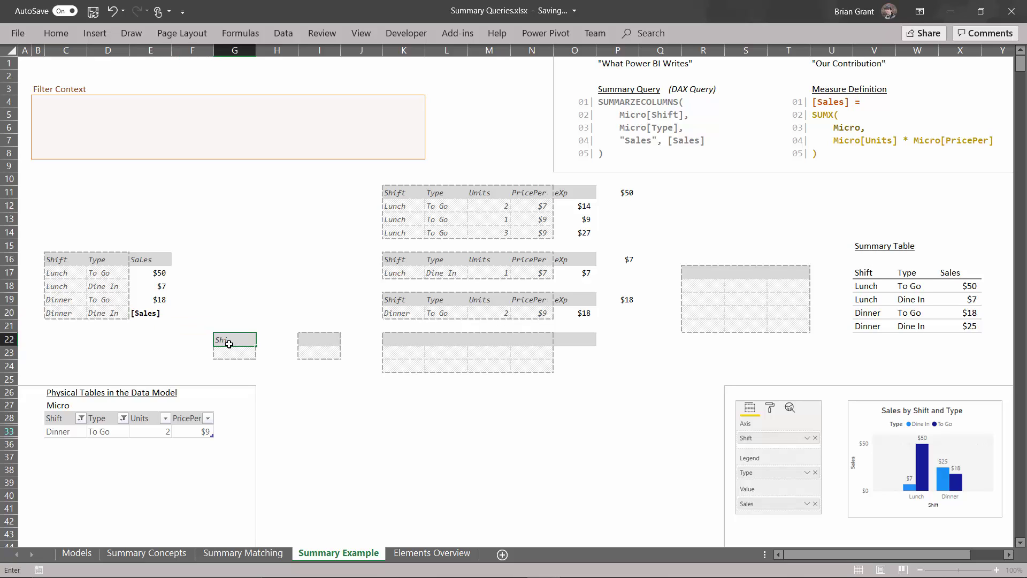
pyautogui.press('Return')
pyautogui.write('Dinner')
pyautogui.press('Tab')
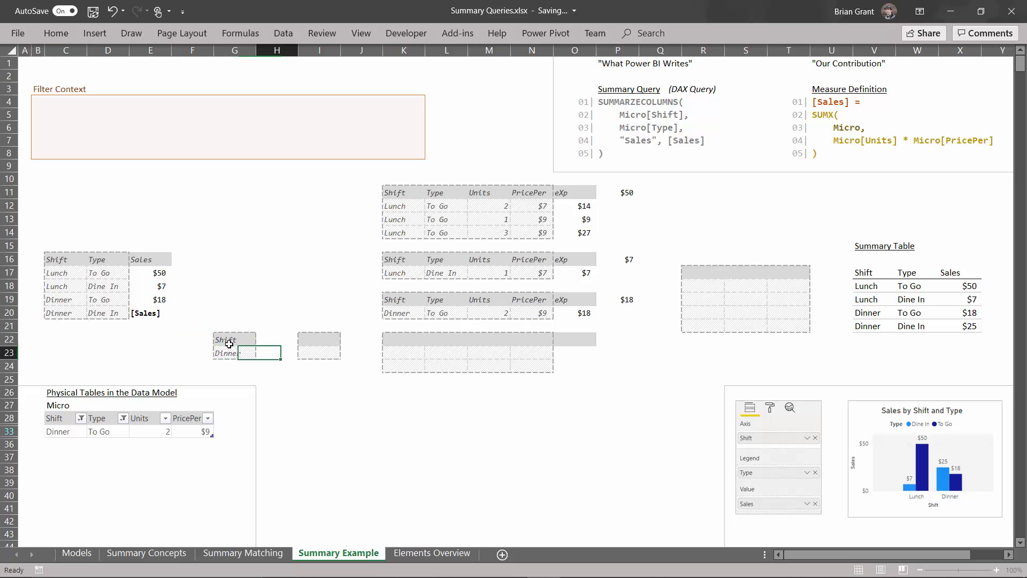
# Enter the header Type in I22 with the value Dine In beneath it in I23
pyautogui.press('Tab')
pyautogui.press('Up')
pyautogui.write('Ty')
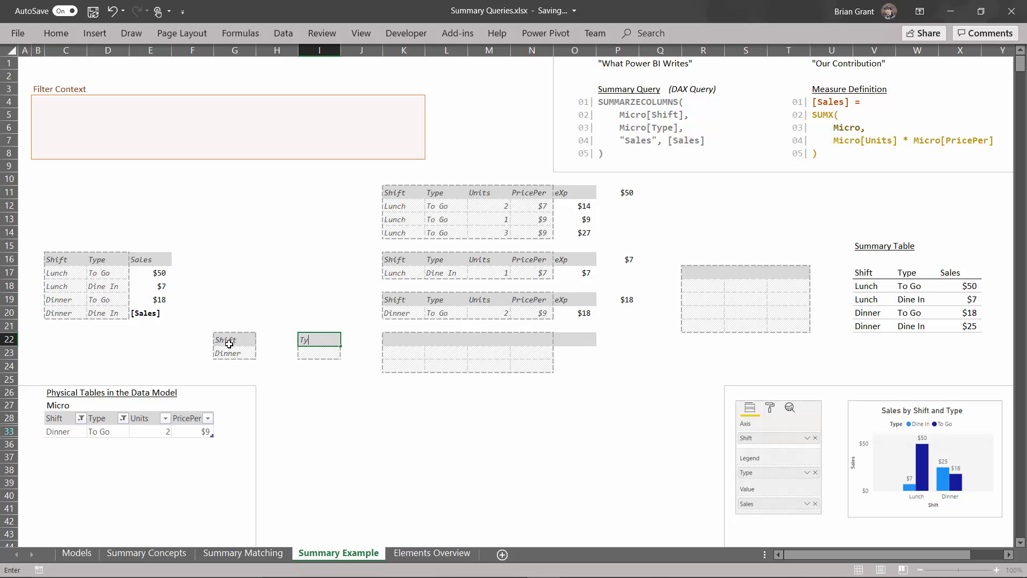
pyautogui.write('pe')
pyautogui.press('Return')
pyautogui.write('Dine In')
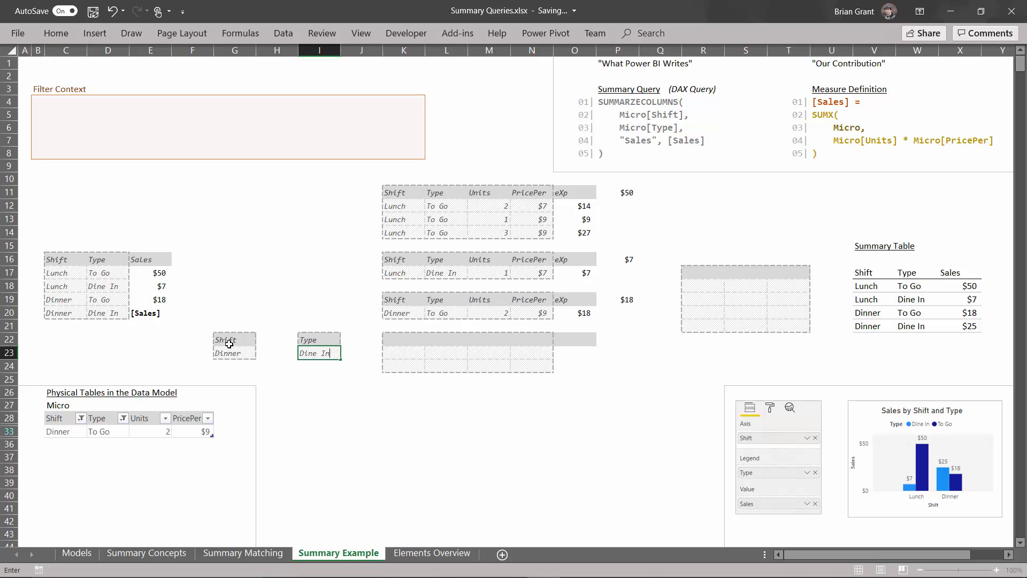
pyautogui.press('Return')
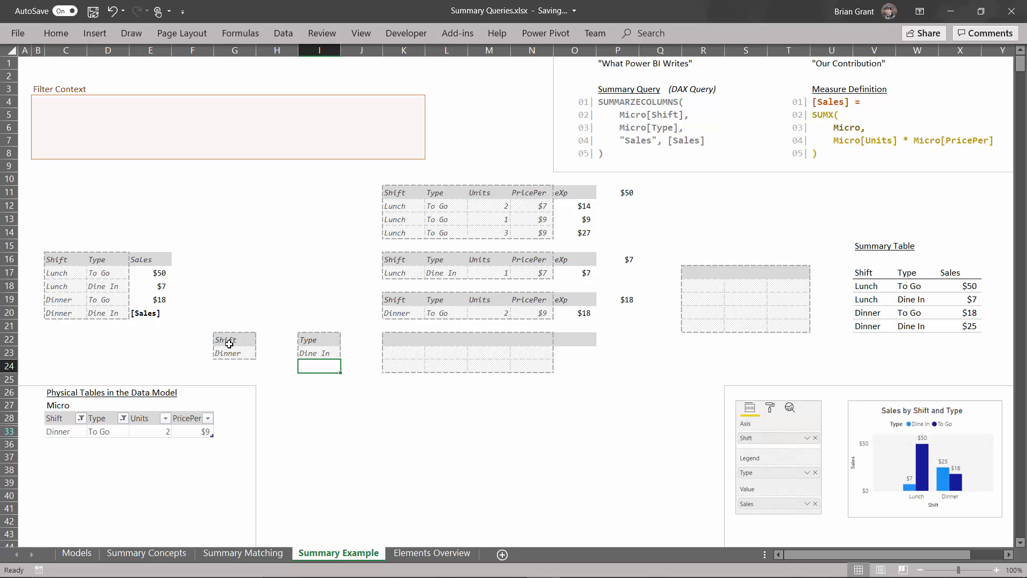
# Move the Shift/Dinner and Type/Dine In blocks into the Filter Context box, at C5:C6 and E5:E6
pyautogui.moveTo(229, 344)
pyautogui.mouseDown()
pyautogui.moveTo(230, 366)
pyautogui.moveTo(230, 350)
pyautogui.mouseUp()
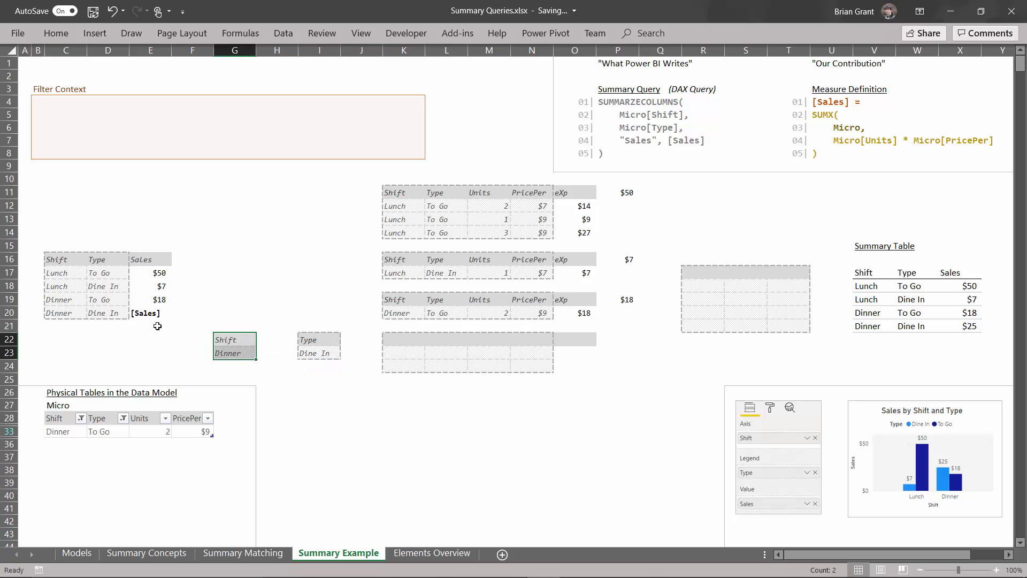
pyautogui.moveTo(238, 334); pyautogui.dragTo(56, 112)
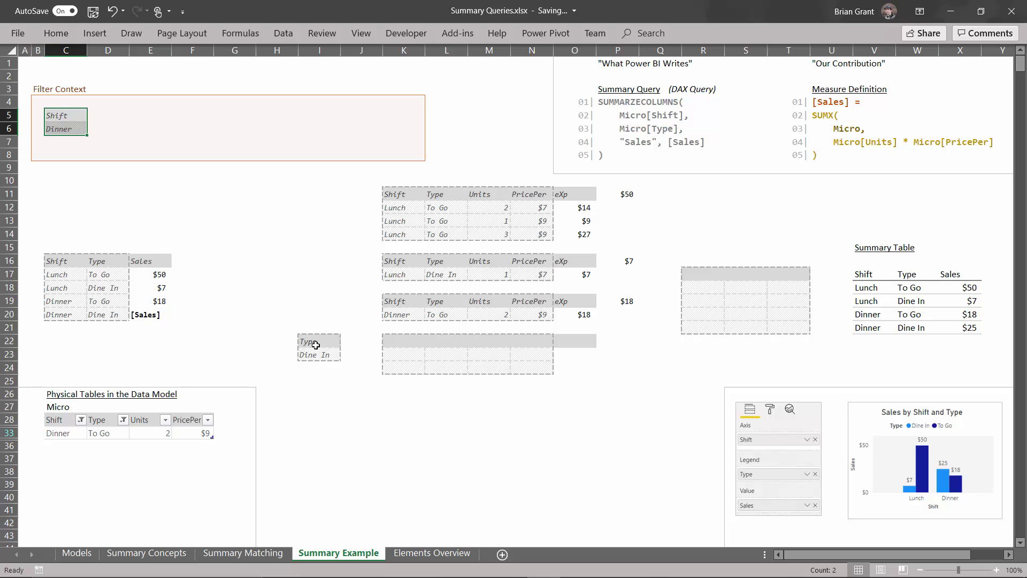
pyautogui.moveTo(315, 345); pyautogui.dragTo(153, 117)
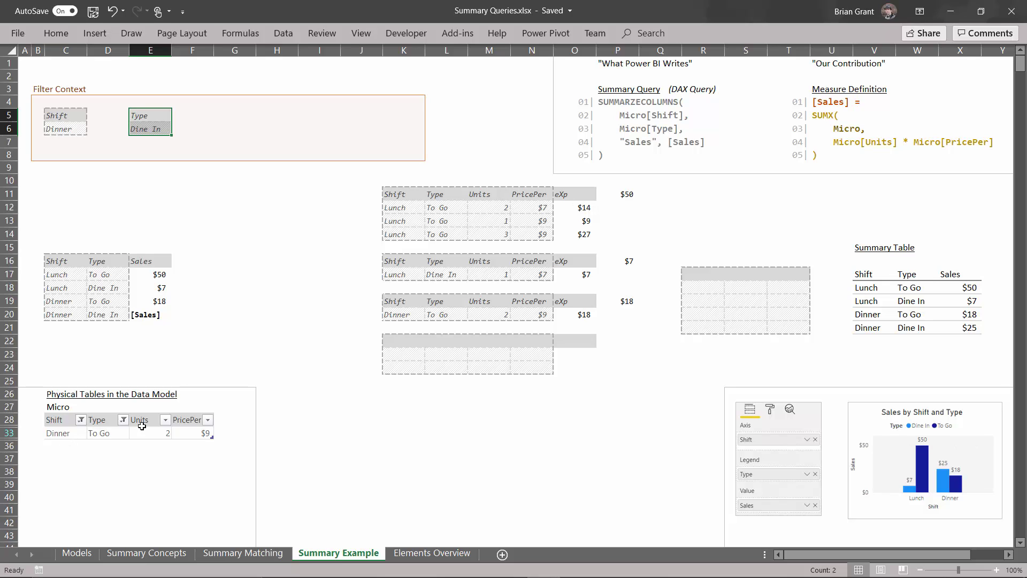
# Change the Micro table's Type filter to show only Dine In instead of To Go
pyautogui.click(123, 419)
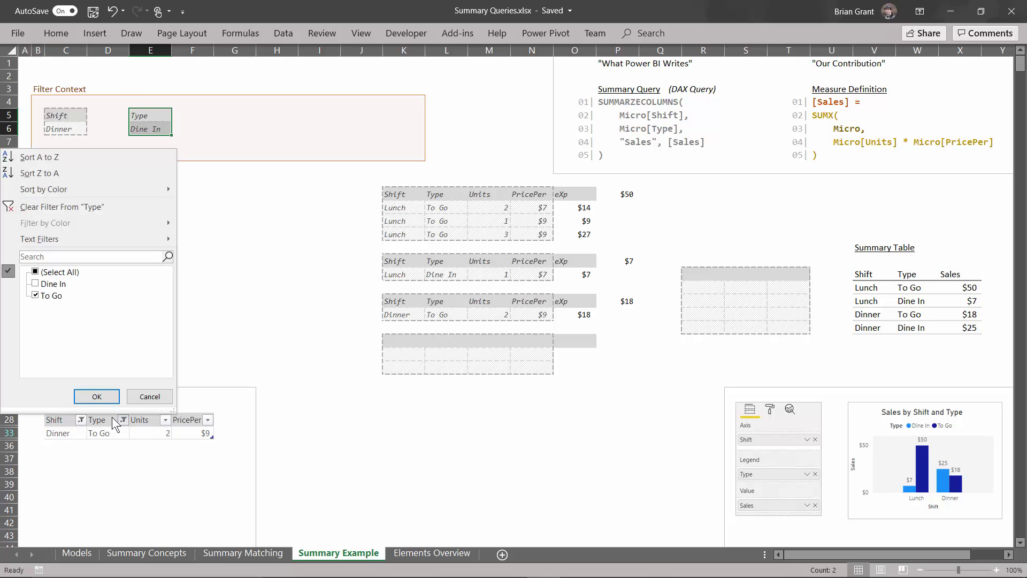
pyautogui.click(53, 286)
pyautogui.click(51, 295)
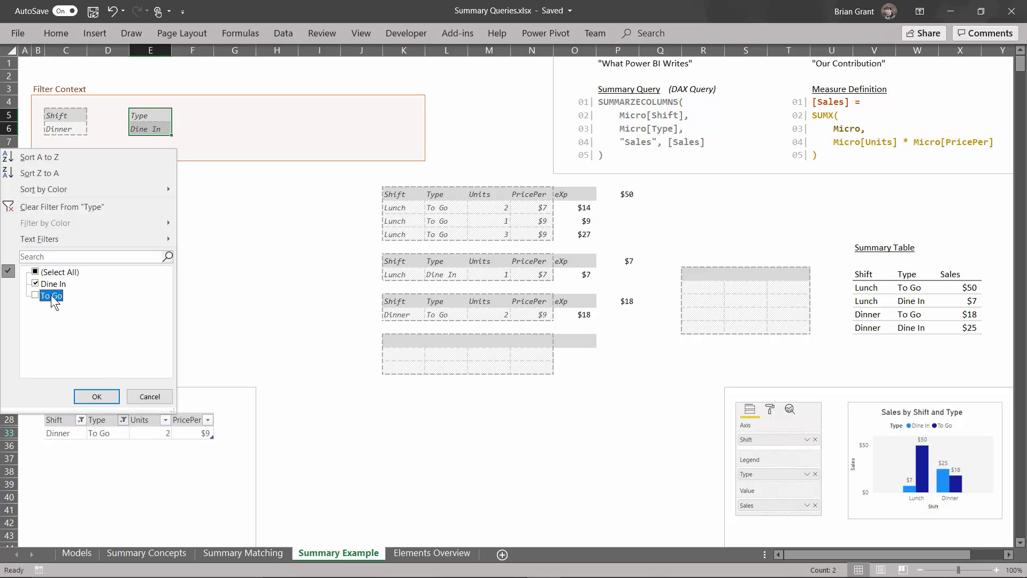
pyautogui.click(99, 397)
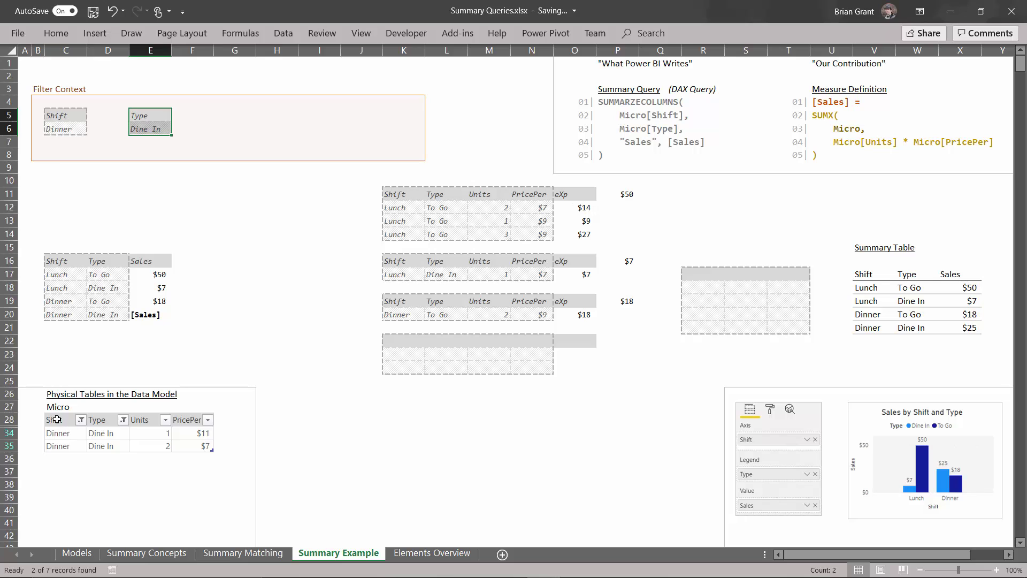
# Copy the filtered Micro table with its headers and paste it at K22 as values and number formats
pyautogui.moveTo(53, 420); pyautogui.dragTo(178, 447)
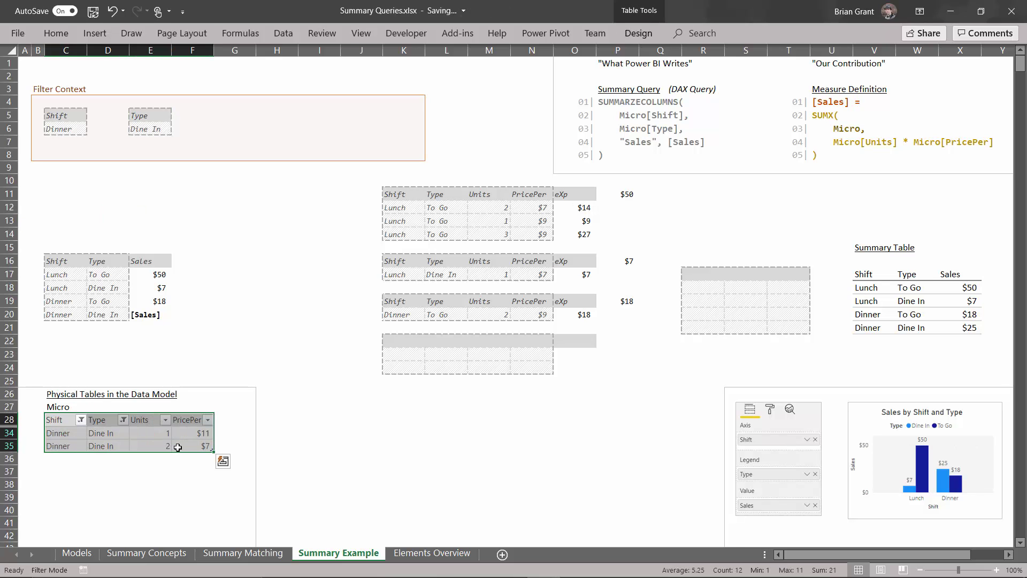
pyautogui.hotkey('ctrl', 'c')
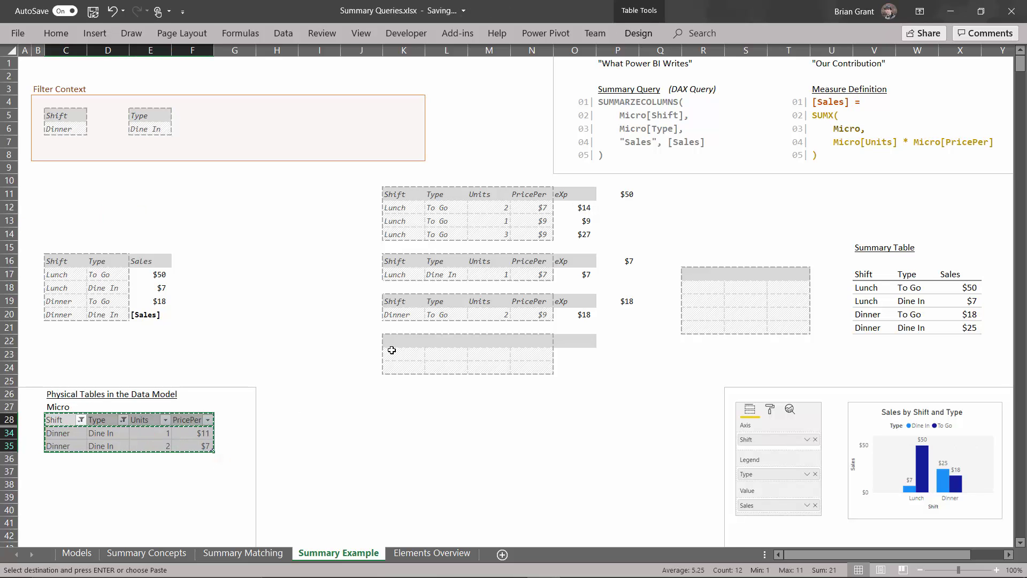
pyautogui.click(407, 343)
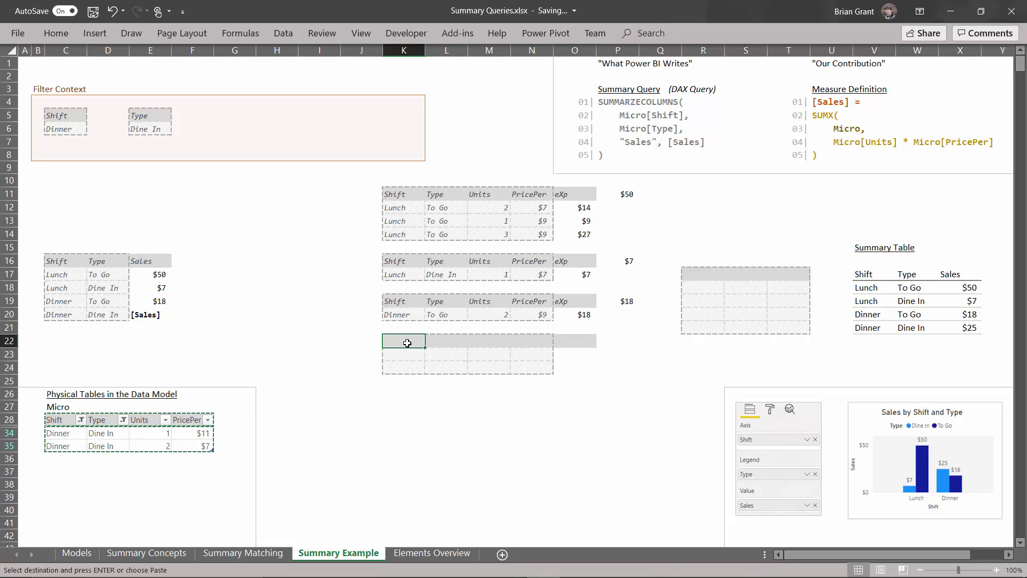
pyautogui.hotkey('ctrl', 'alt', 'v')
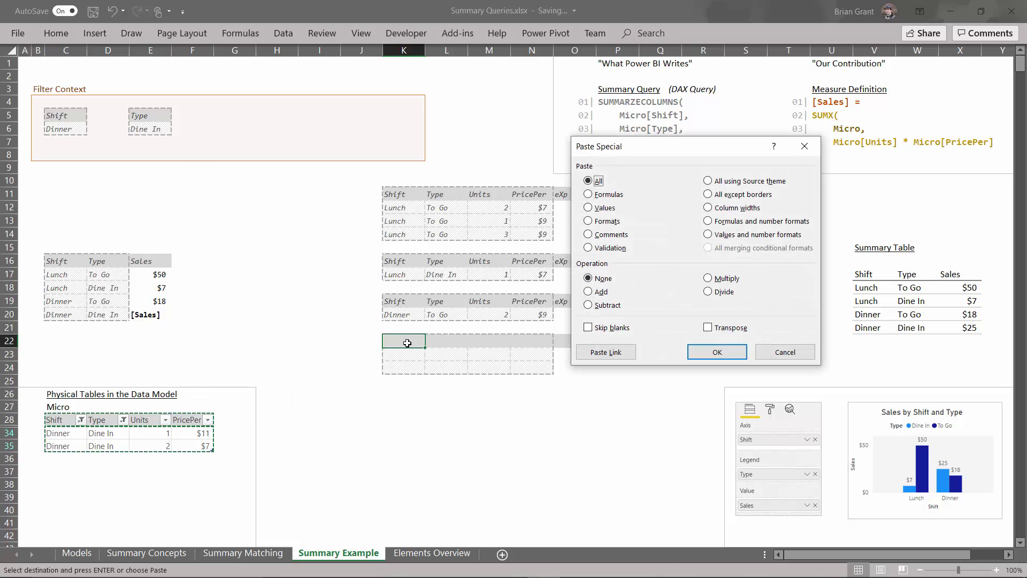
pyautogui.click(771, 236)
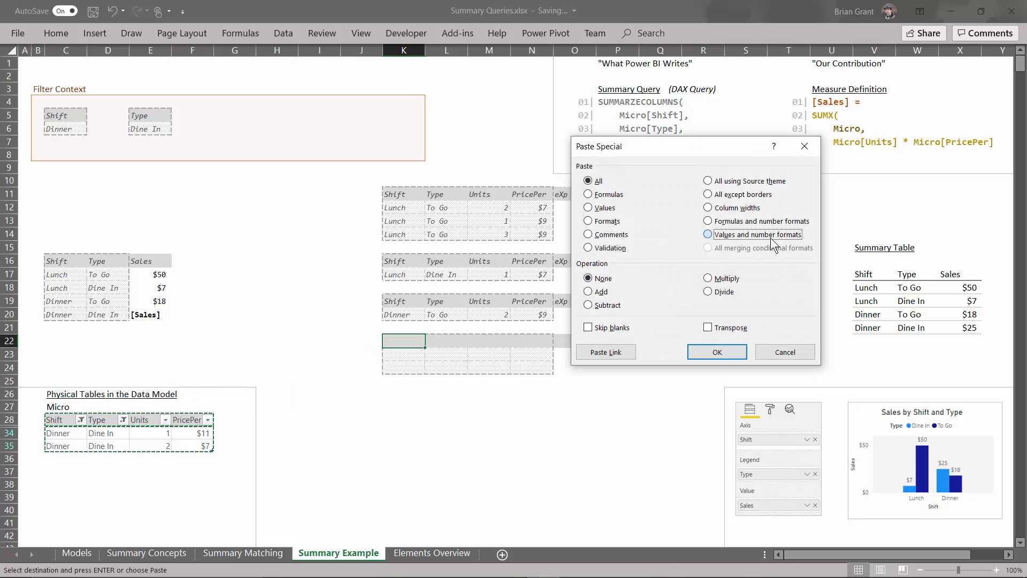
pyautogui.click(717, 353)
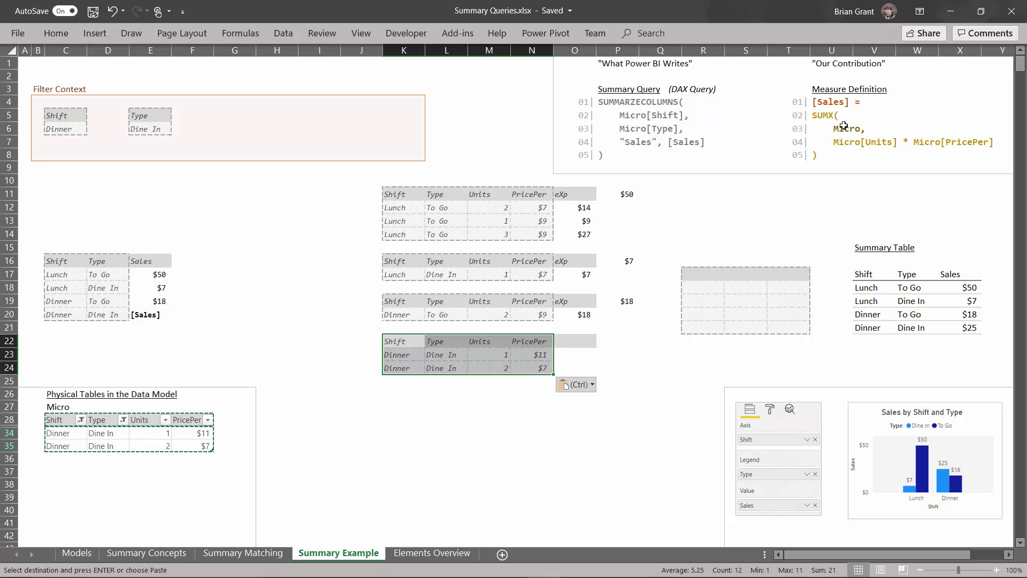
# Enter the header eXp in O22, beside the PricePer column of the Dinner/Dine In table
pyautogui.click(578, 336)
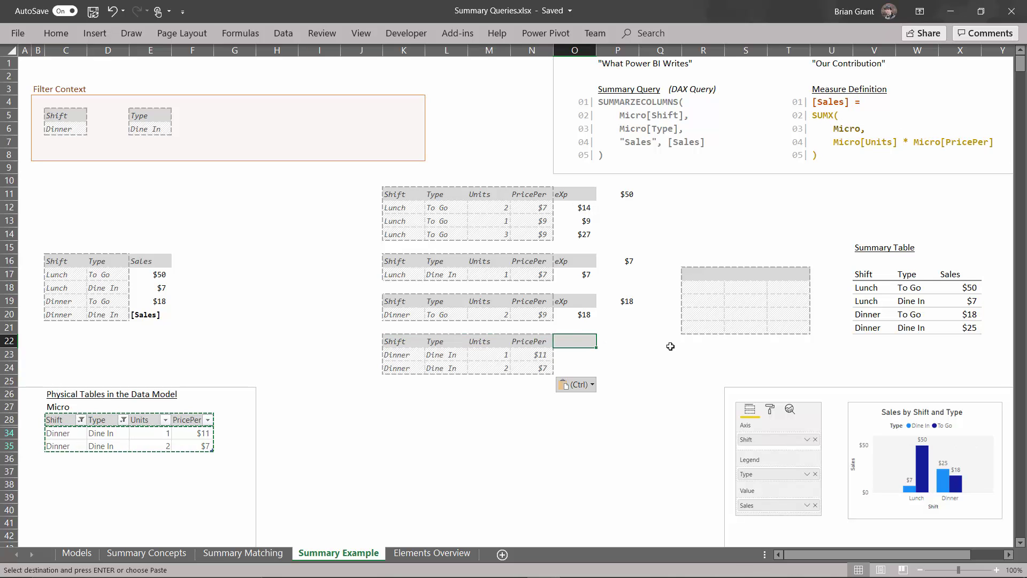
pyautogui.press('Escape')
pyautogui.write('eXp')
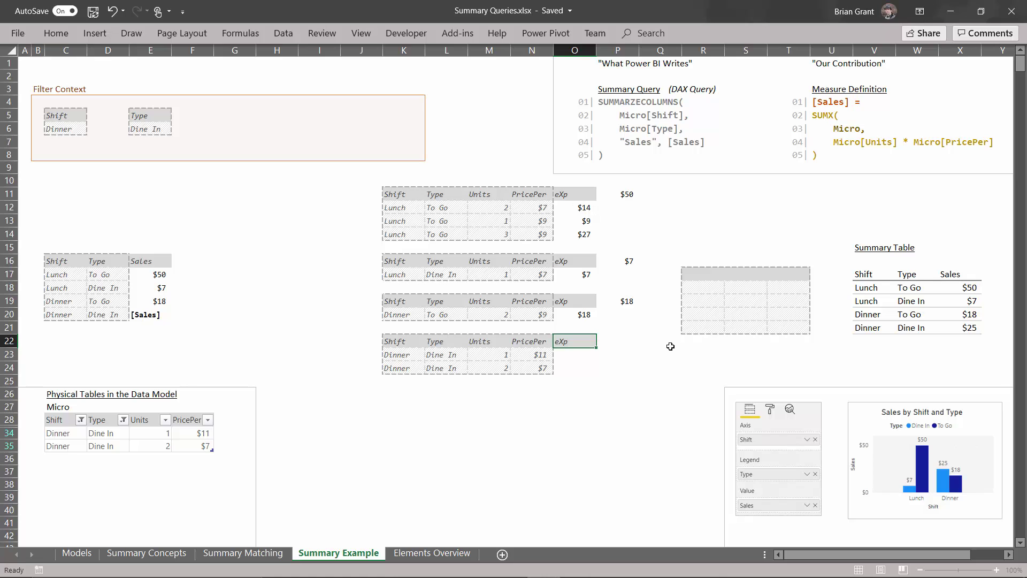
pyautogui.press('Return')
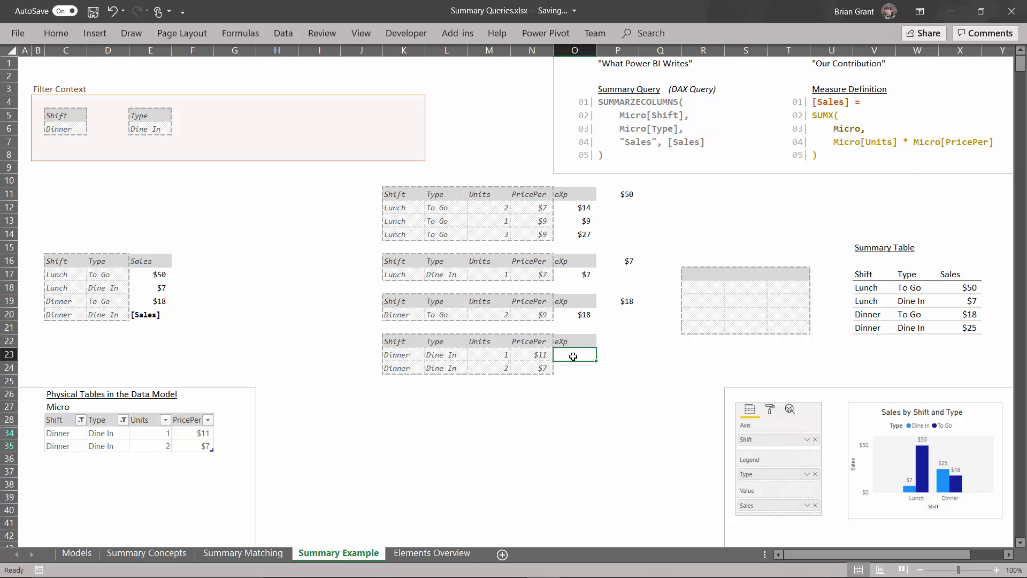
# Multiply Units by PricePer with the formula =M23*N23 in O23 and fill it down to O24
pyautogui.write('=')
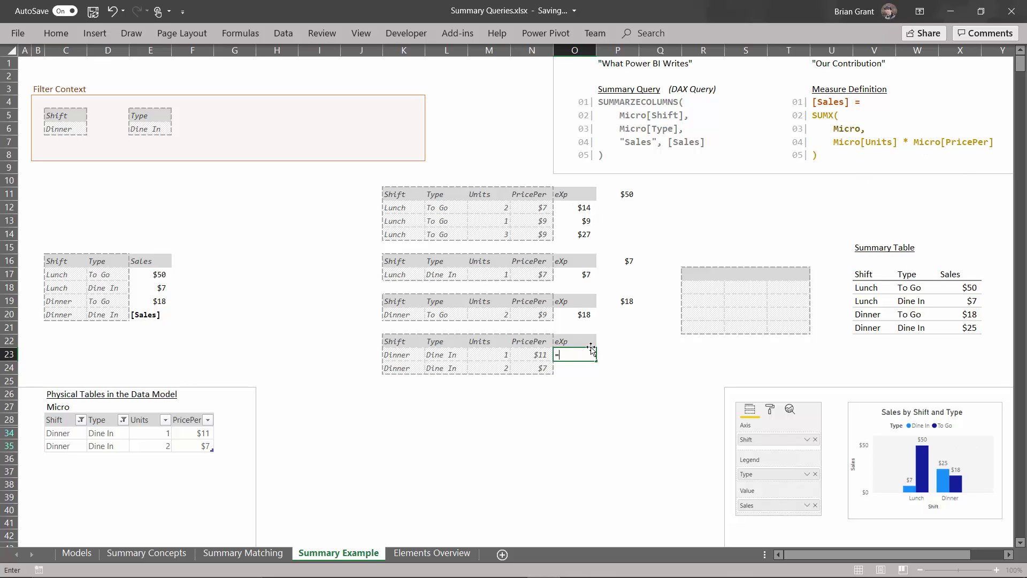
pyautogui.click(472, 357)
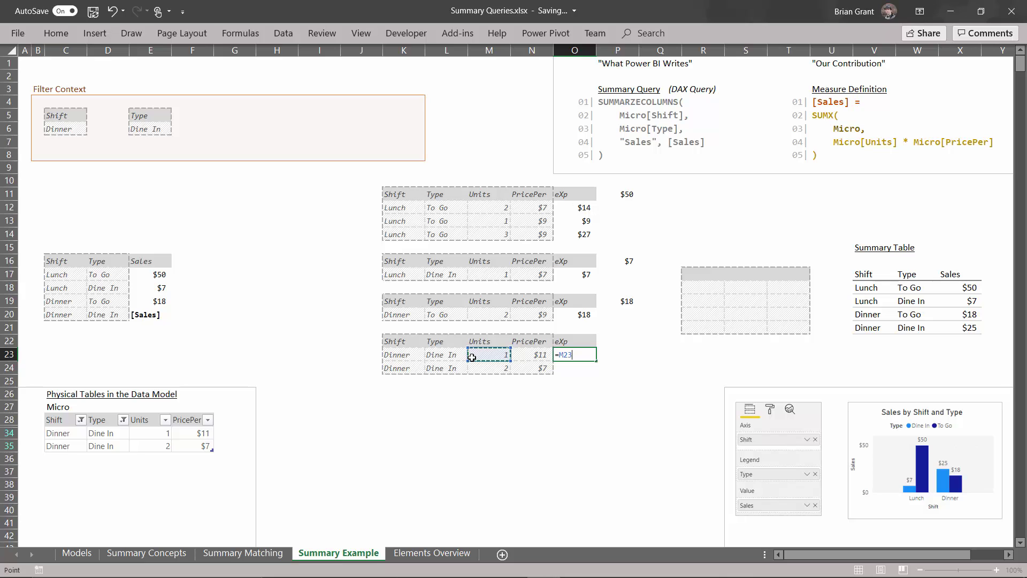
pyautogui.write('*')
pyautogui.click(537, 353)
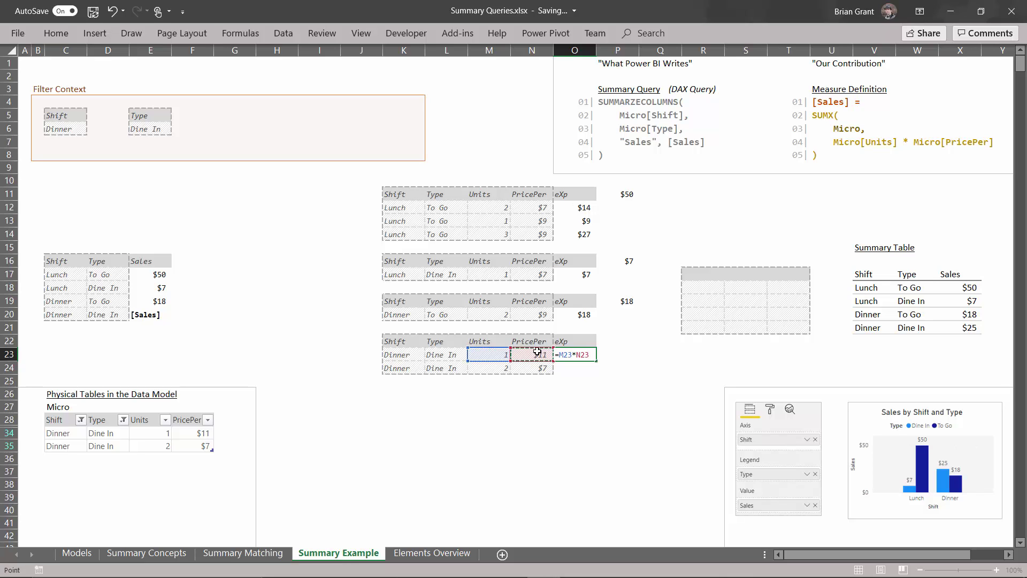
pyautogui.press('Return')
pyautogui.click(565, 353)
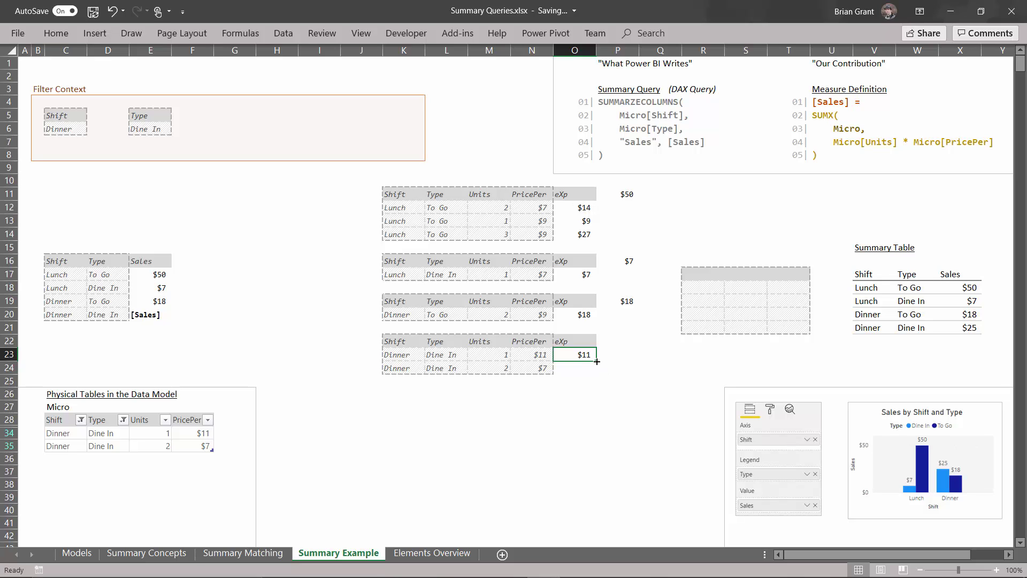
pyautogui.moveTo(597, 361); pyautogui.dragTo(597, 375)
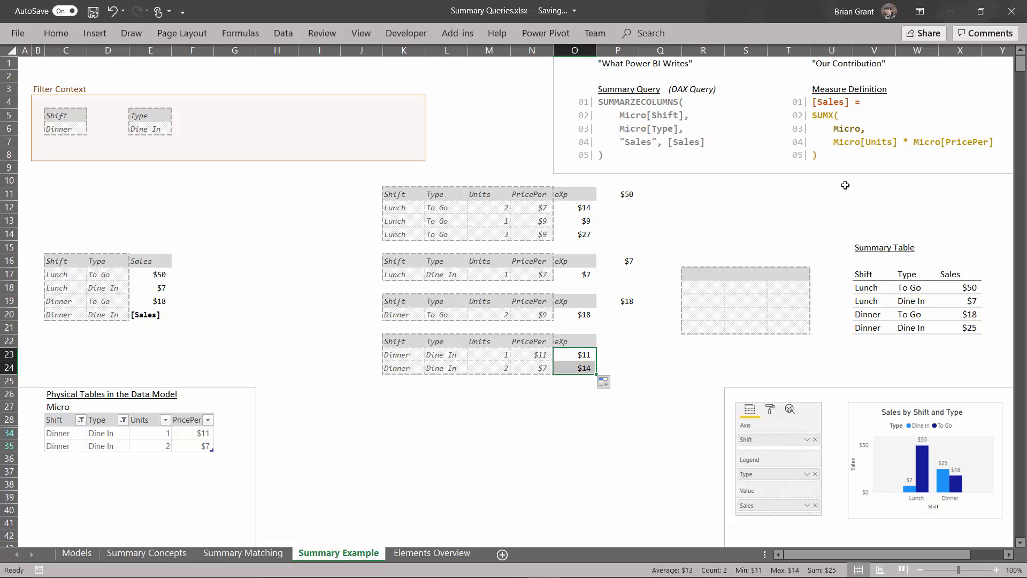
# Total the eXp values of the Dinner/Dine In table in P22 with =SUM(O23:O24)
pyautogui.click(612, 343)
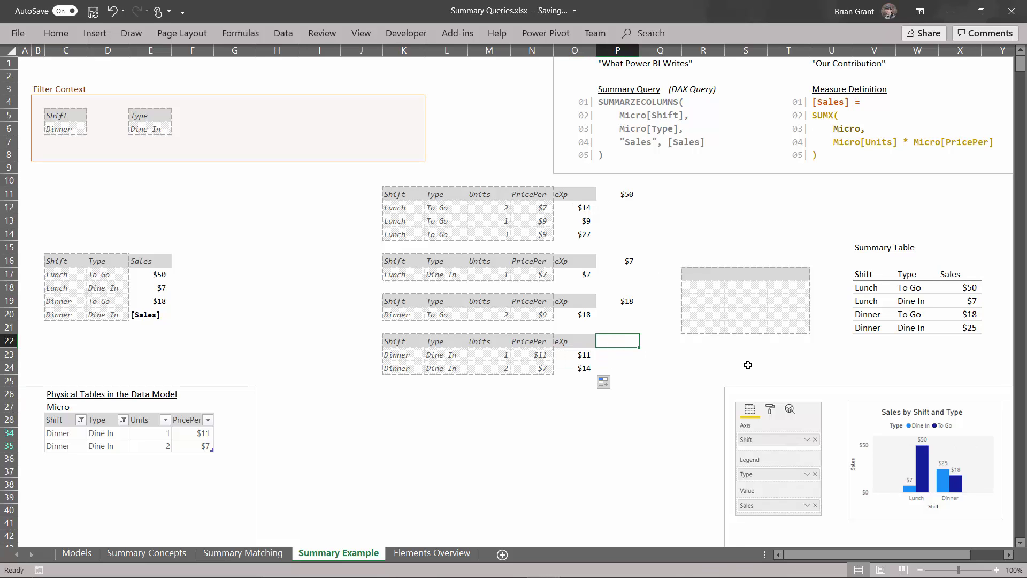
pyautogui.write('=')
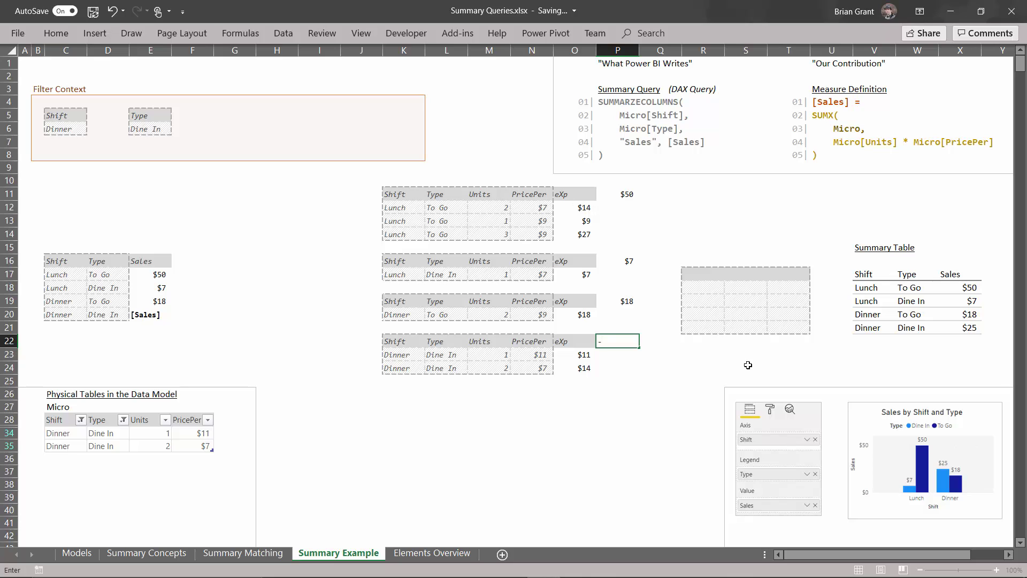
pyautogui.write('sum')
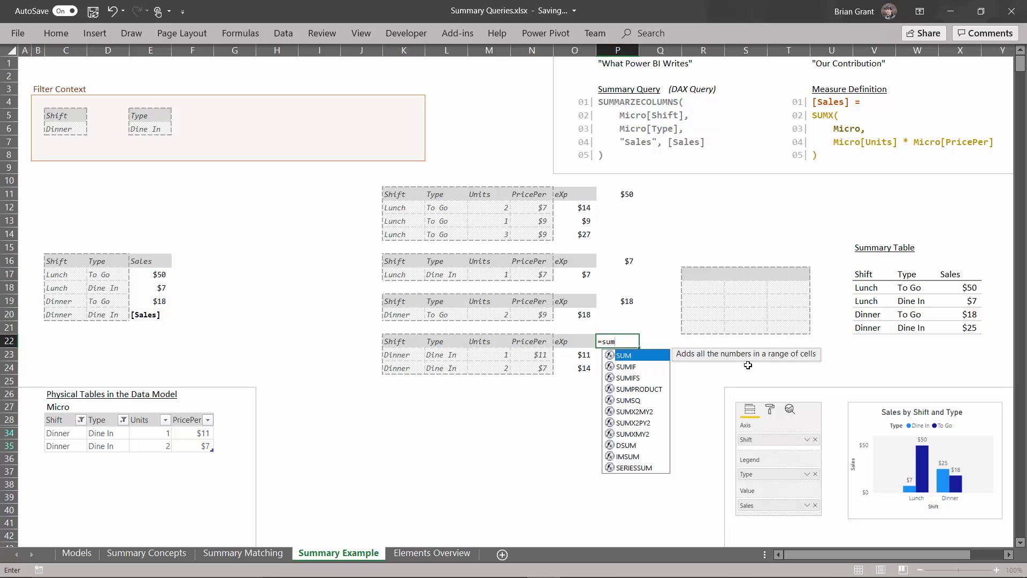
pyautogui.press('Tab')
pyautogui.moveTo(578, 361); pyautogui.dragTo(578, 364)
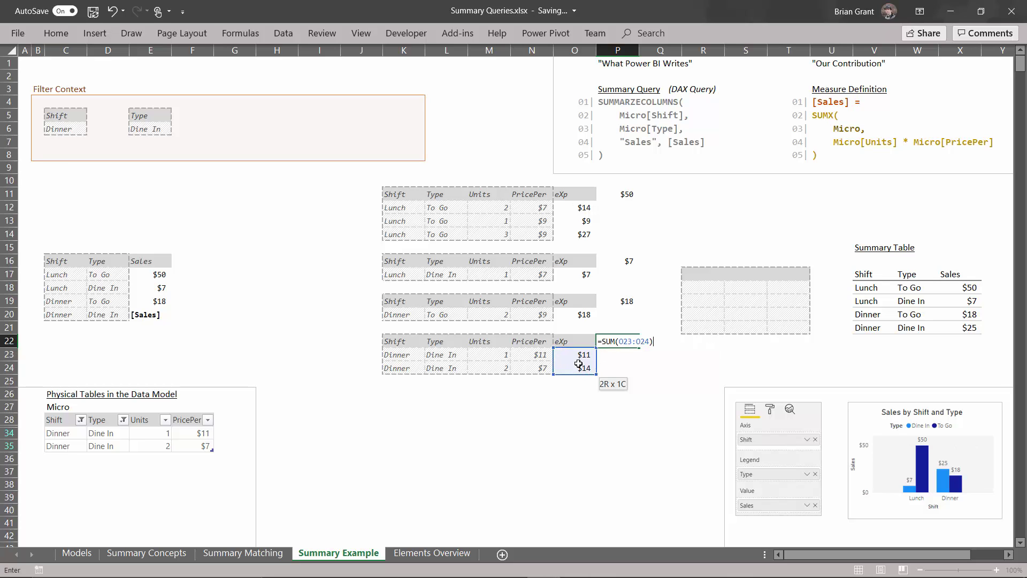
pyautogui.press('Return')
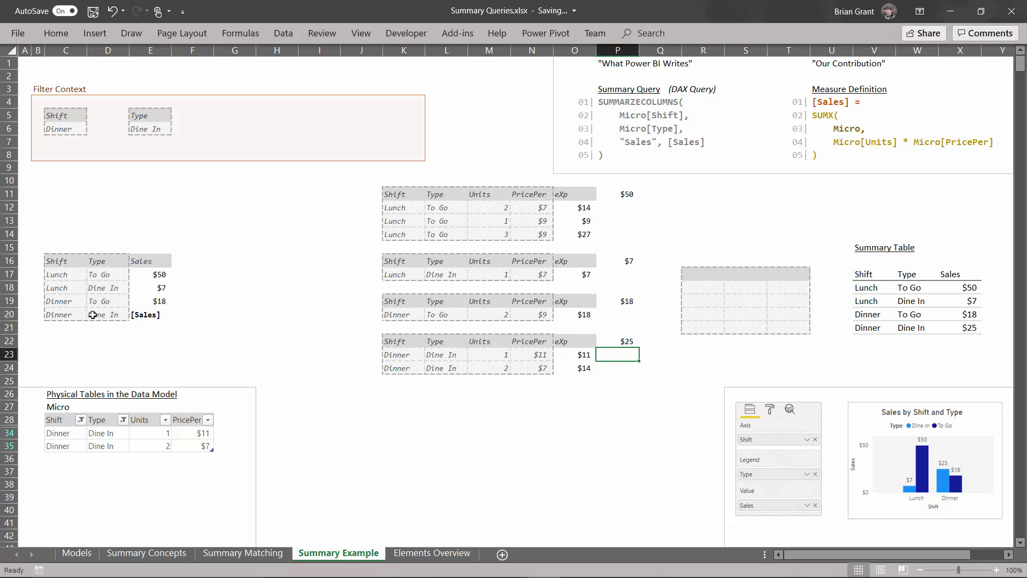
# Replace the [Sales] placeholder in E20 with 25 and remove the cell's bold formatting
pyautogui.click(135, 316)
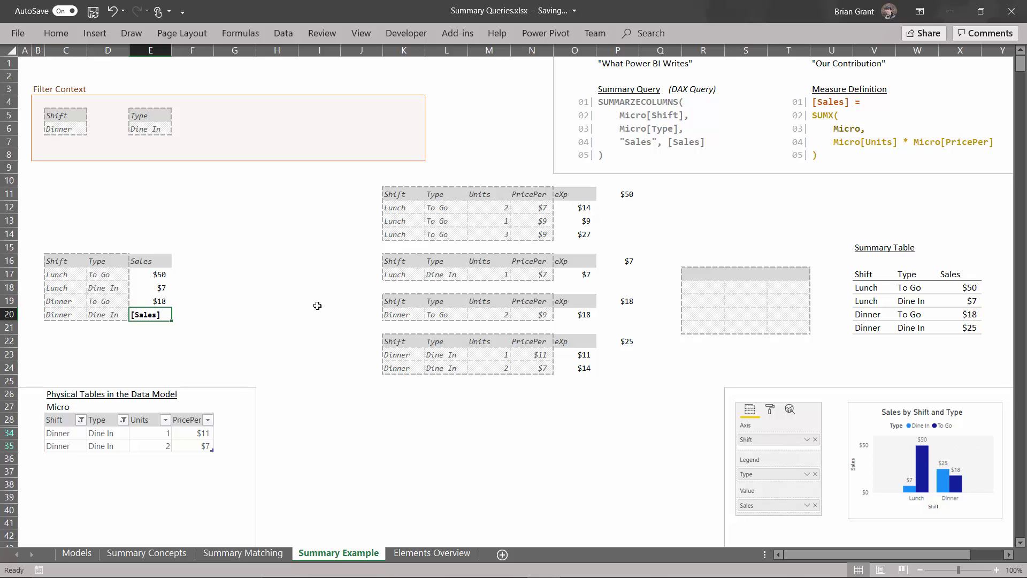
pyautogui.write('25')
pyautogui.press('Return')
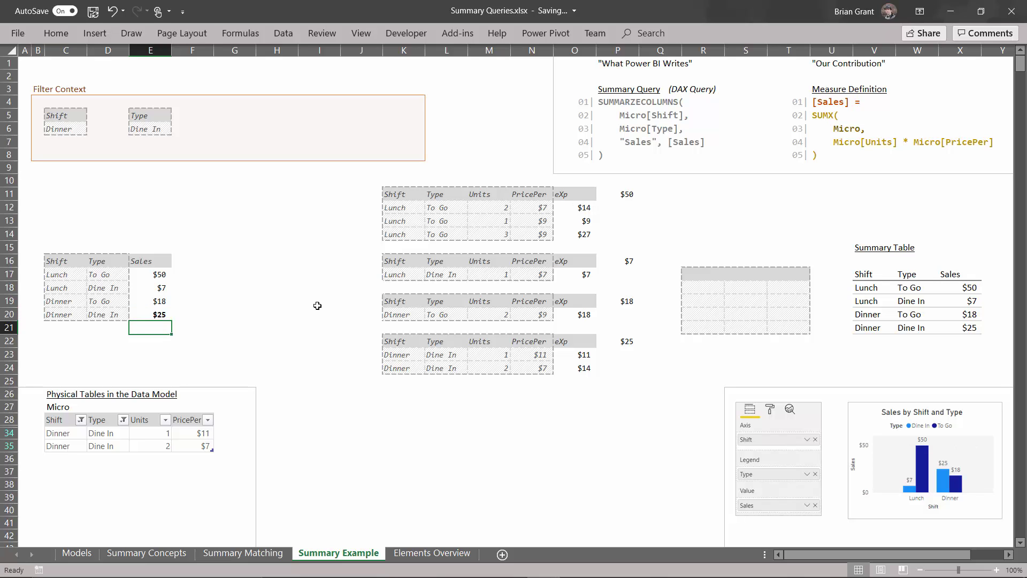
pyautogui.click(144, 312)
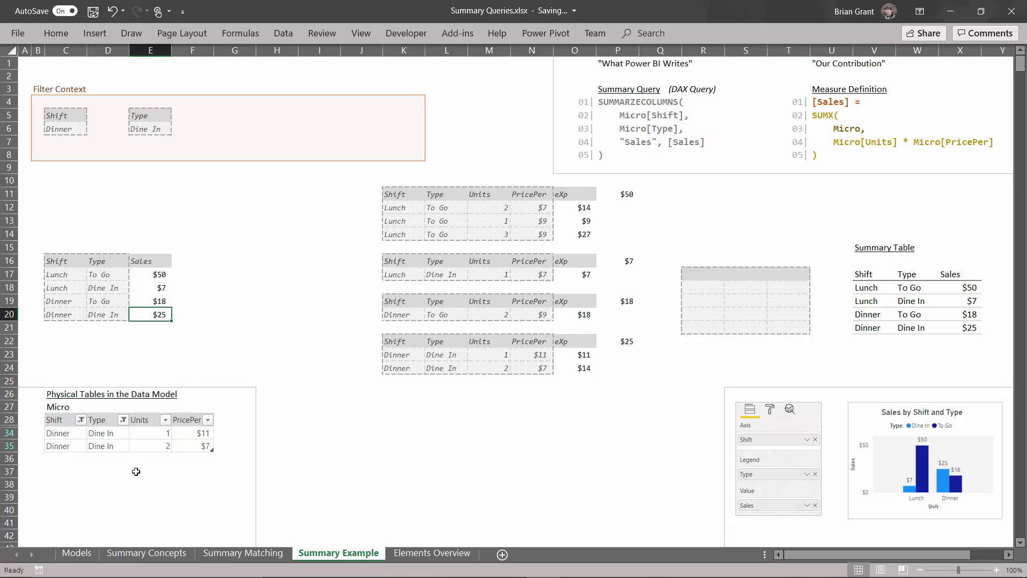
# Clear the Shift and Type blocks from the Filter Context box by pasting empty cell G6 over C5:E7
pyautogui.click(215, 129)
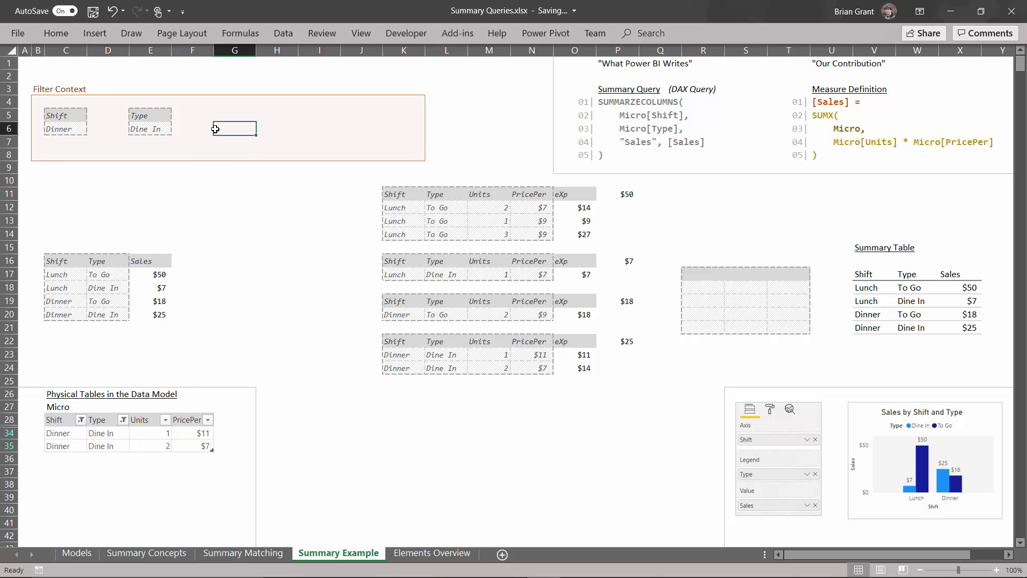
pyautogui.hotkey('ctrl', 'c')
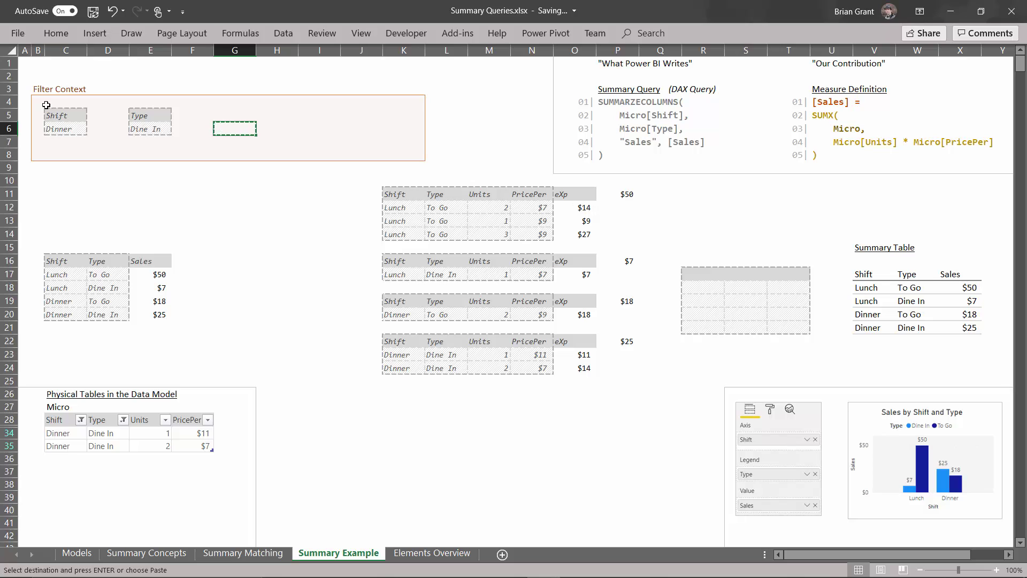
pyautogui.moveTo(59, 115); pyautogui.dragTo(171, 140)
pyautogui.hotkey('ctrl', 'v')
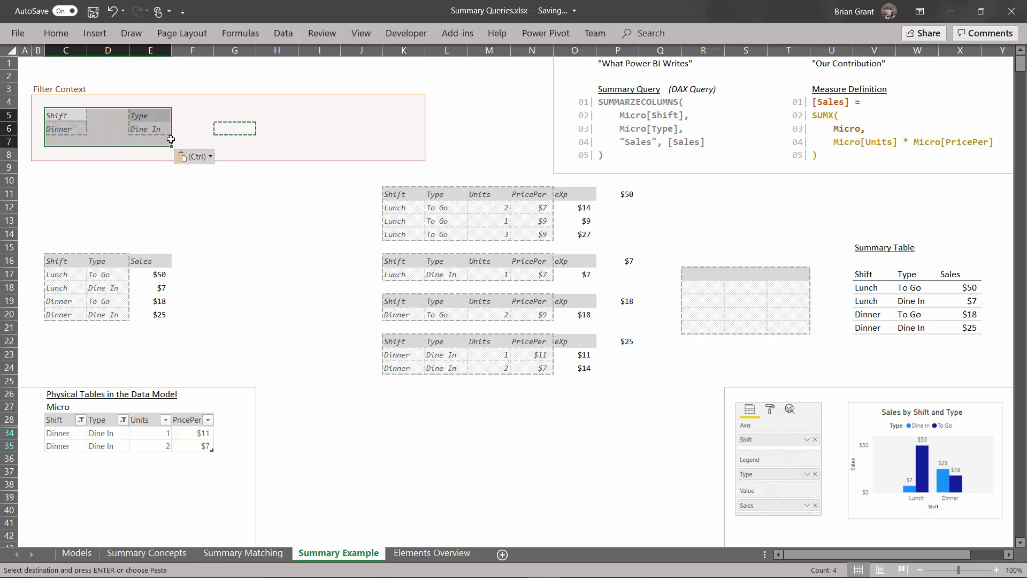
pyautogui.press('Escape')
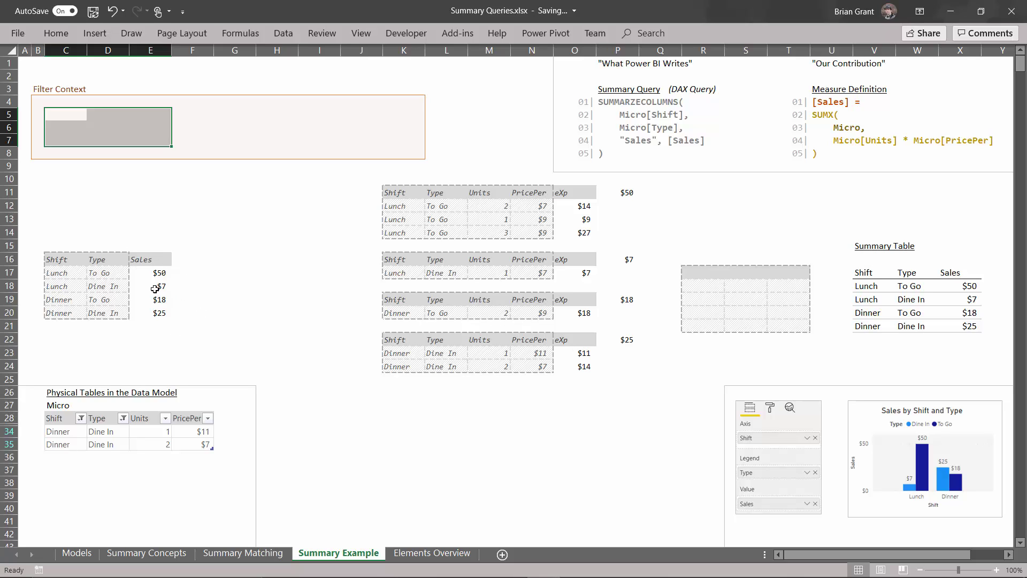
# Copy the completed Shift, Type and Sales table in C16:E20 and paste it at R17 as values and number formats
pyautogui.moveTo(59, 258); pyautogui.dragTo(153, 311)
pyautogui.hotkey('ctrl', 'c')
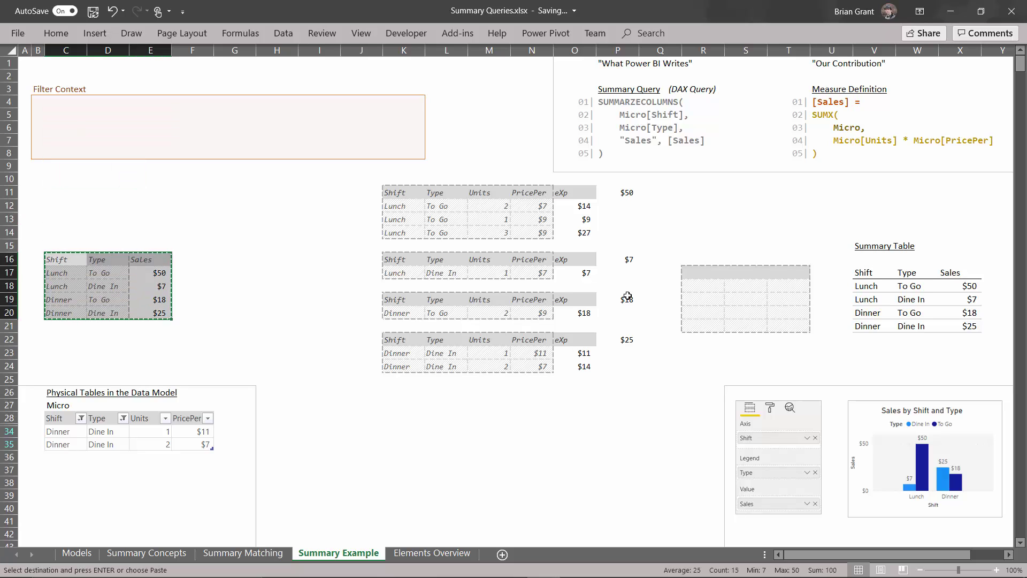
pyautogui.click(695, 270)
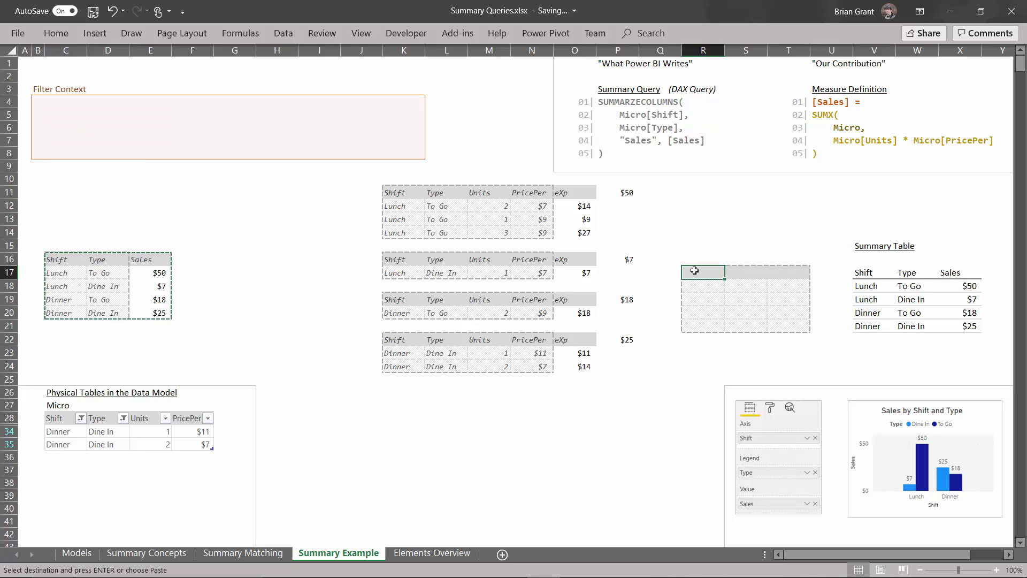
pyautogui.hotkey('ctrl', 'alt', 'v')
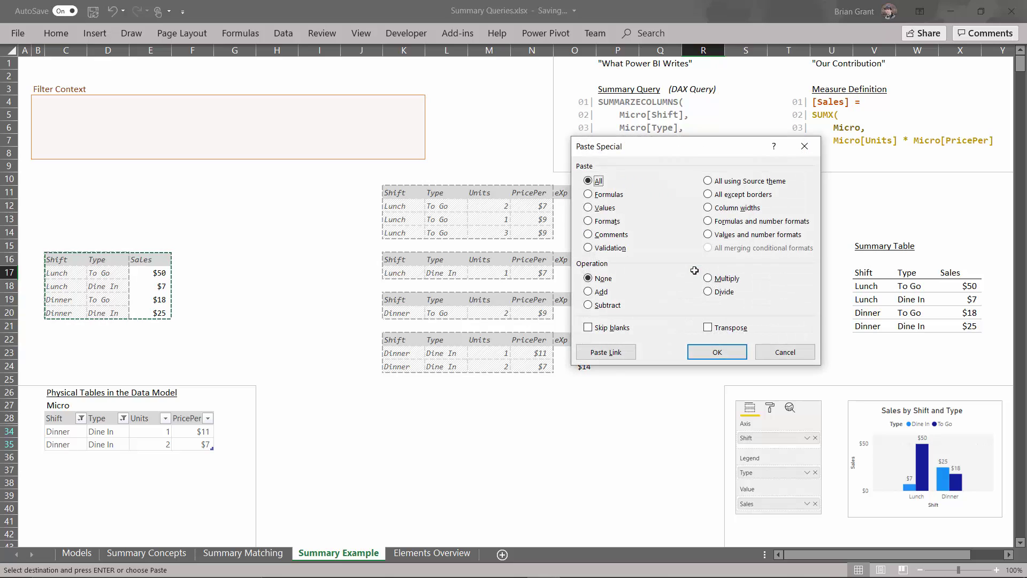
pyautogui.click(757, 237)
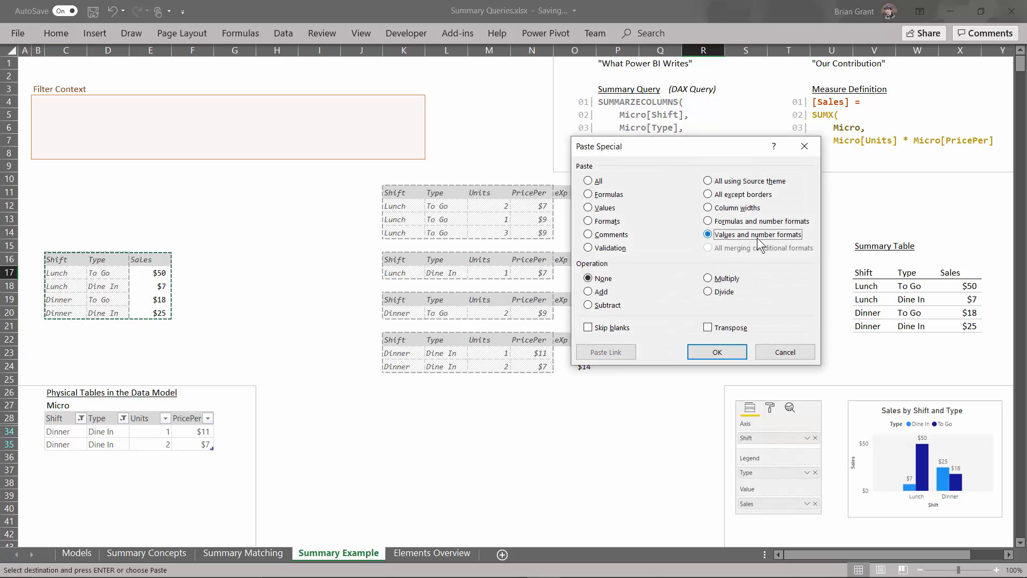
pyautogui.click(709, 350)
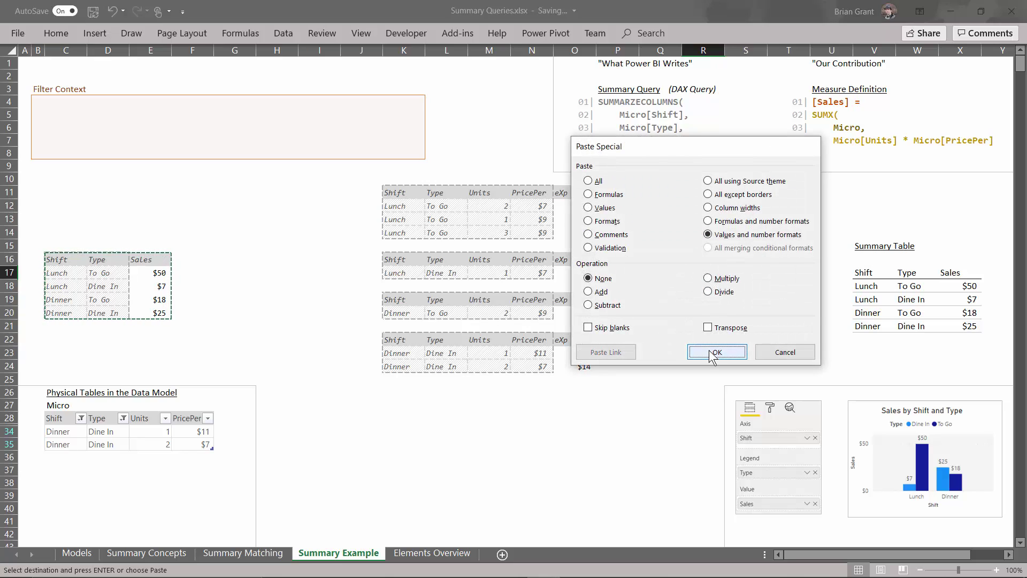
pyautogui.click(623, 417)
# Clear the Shift and Type filters from the Micro table and cancel the pending copy selection
pyautogui.click(81, 418)
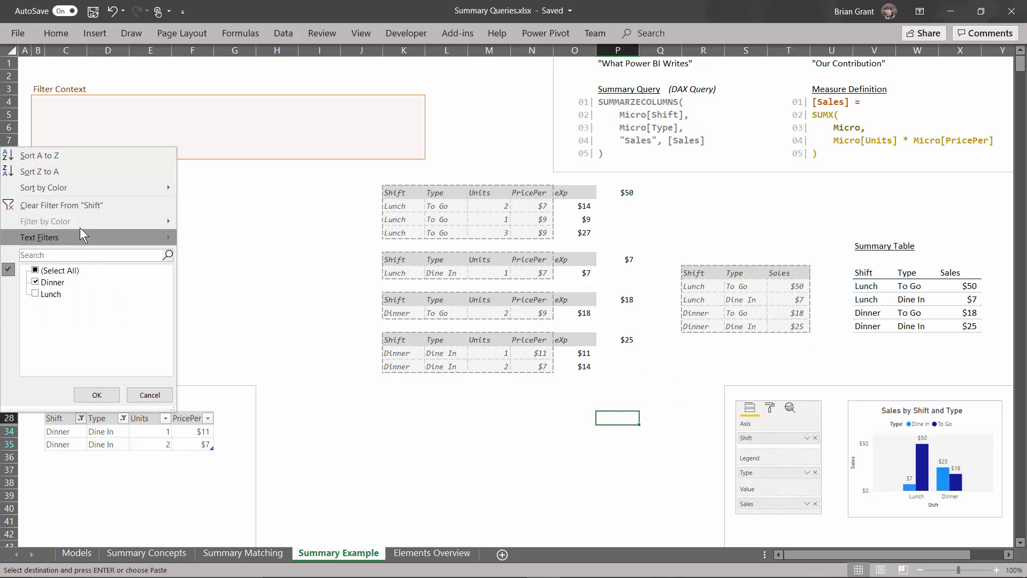
pyautogui.click(79, 206)
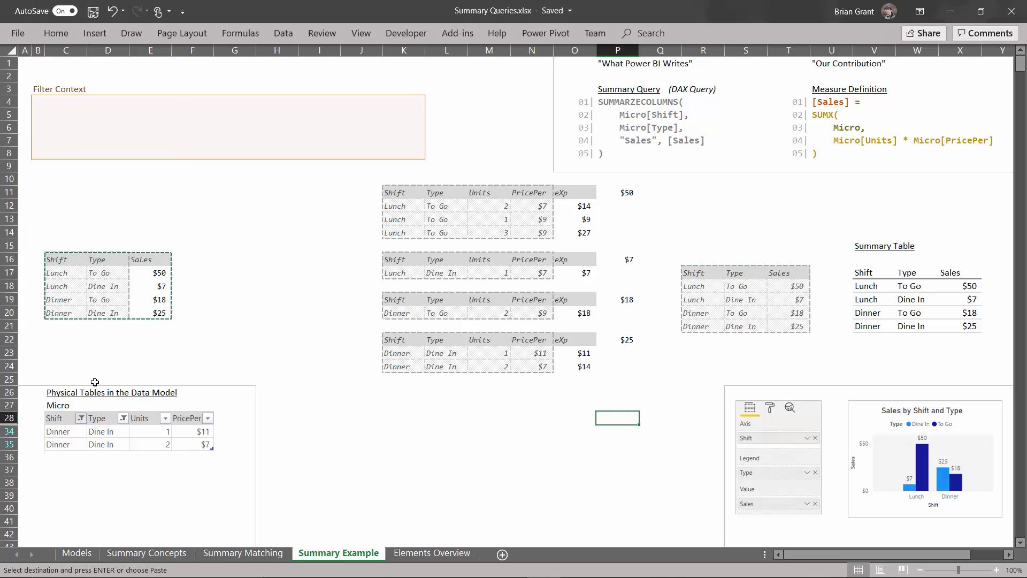
pyautogui.click(123, 418)
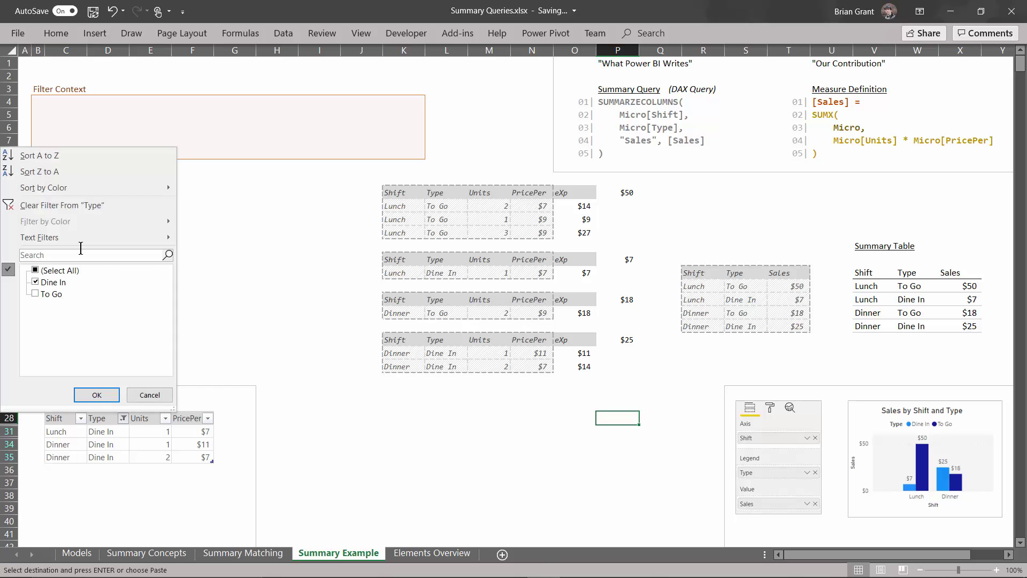
pyautogui.click(80, 206)
pyautogui.click(319, 377)
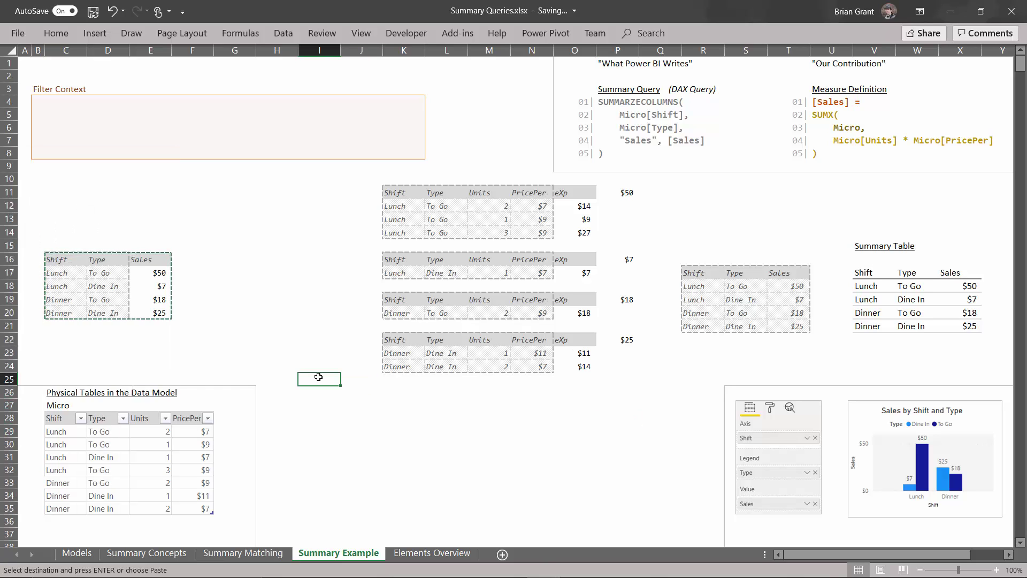
pyautogui.press('Escape')
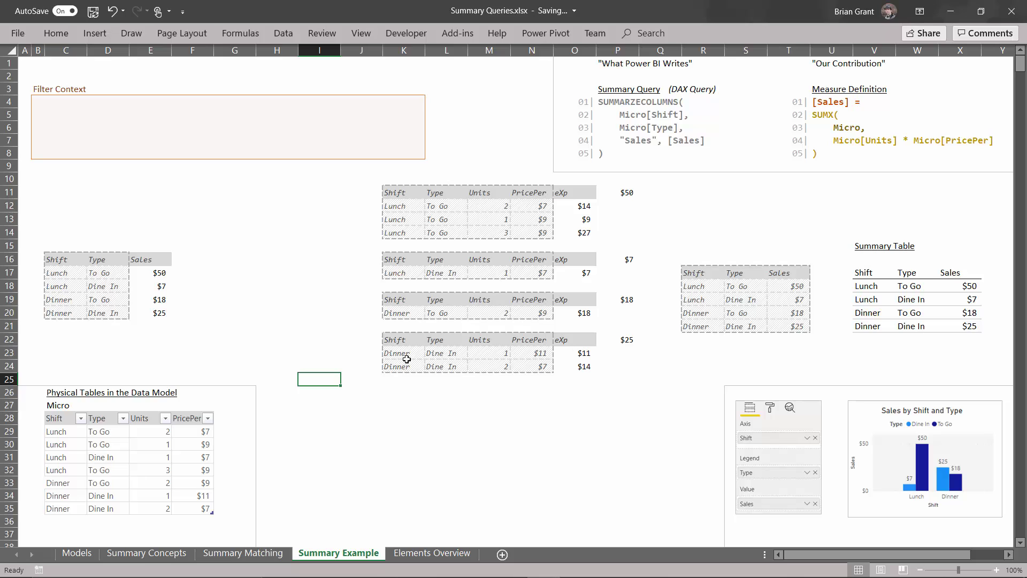